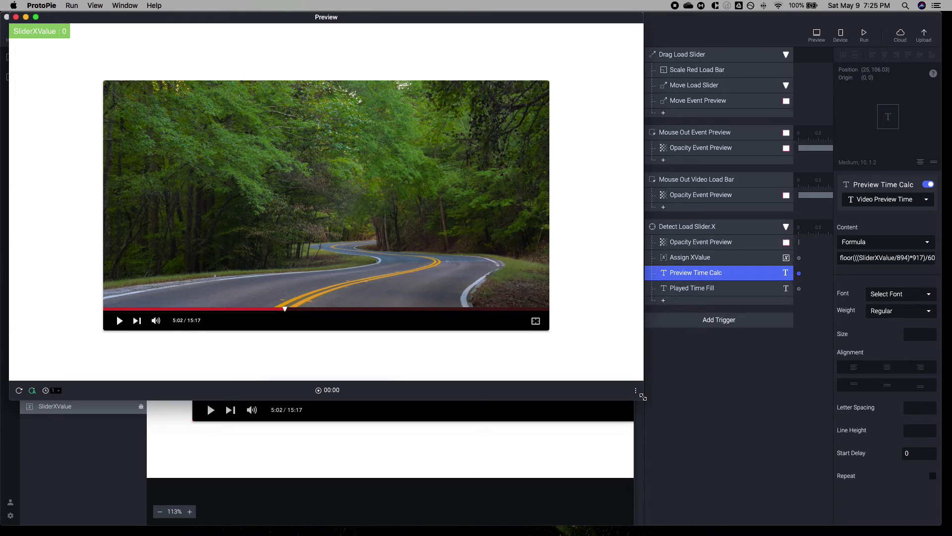
Enlarge the preview to nearly full screen and drag the scrubber to 12:2 of 15:17.
{"action": "left_click_drag", "start_coordinate": [643, 397], "coordinate": [925, 517]}
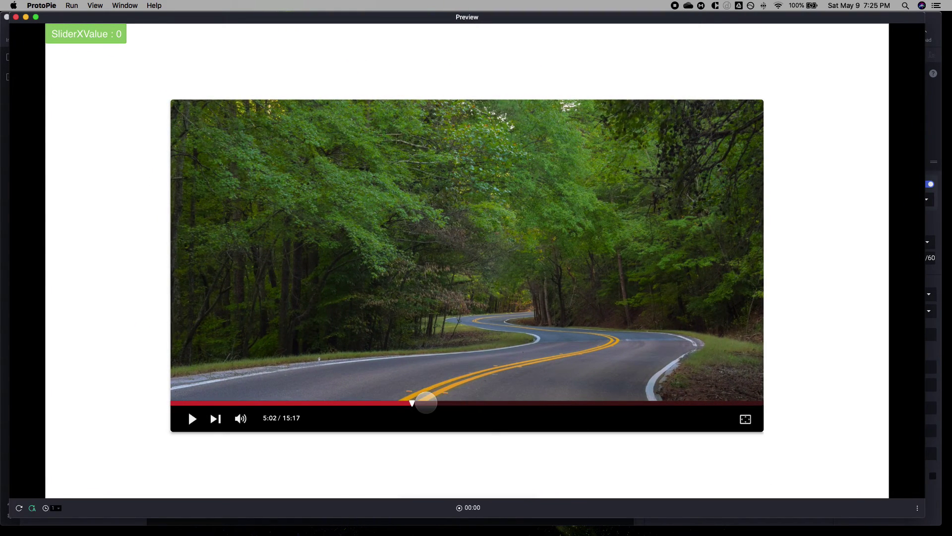
{"action": "left_click_drag", "start_coordinate": [412, 403], "coordinate": [637, 407]}
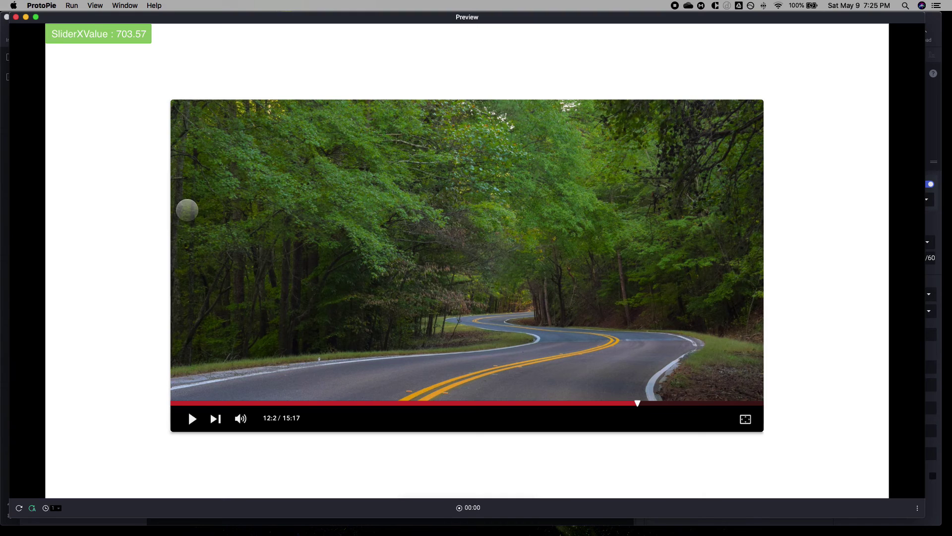
Close the preview, review the Drag, Mouse Out and Detect triggers, then delete all four.
{"action": "left_click", "coordinate": [15, 18]}
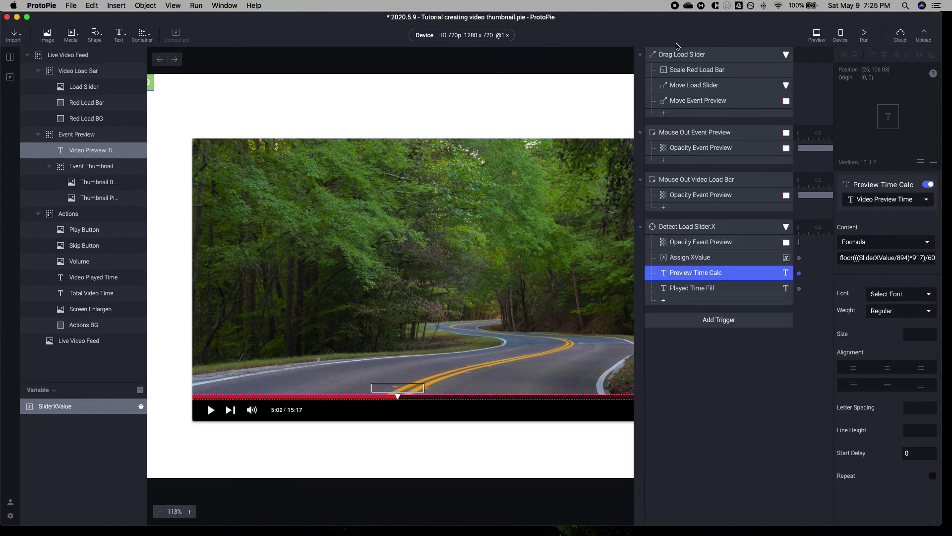
{"action": "left_click", "coordinate": [678, 55]}
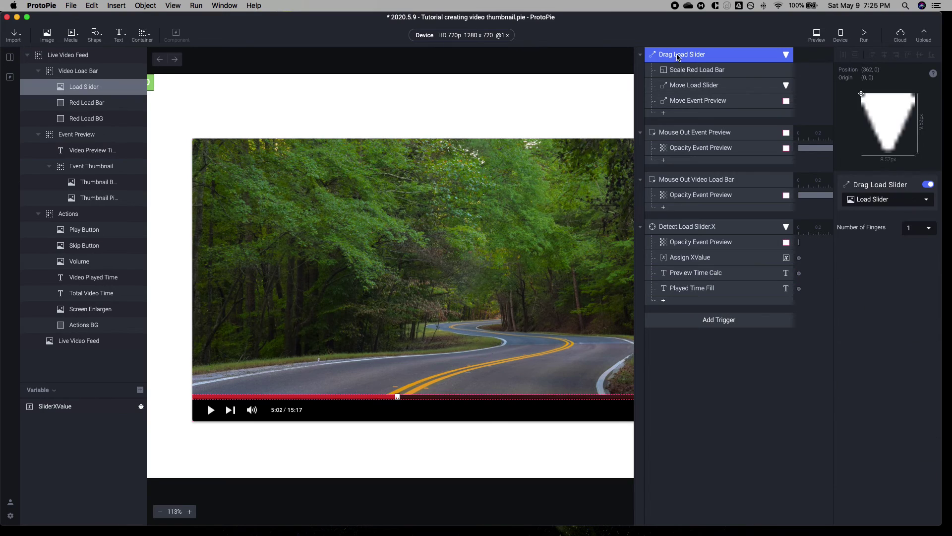
{"action": "left_click", "coordinate": [684, 133]}
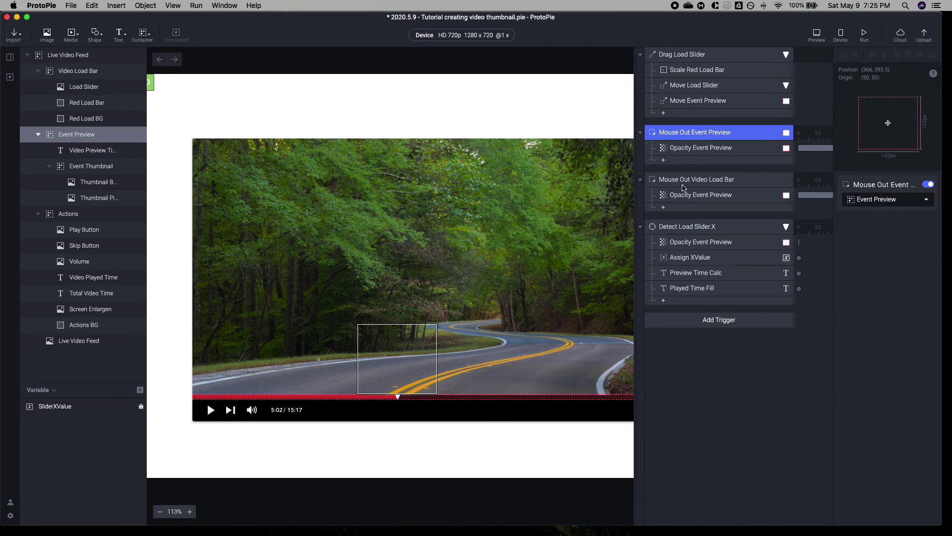
{"action": "left_click", "coordinate": [678, 227]}
{"action": "left_click", "coordinate": [676, 258]}
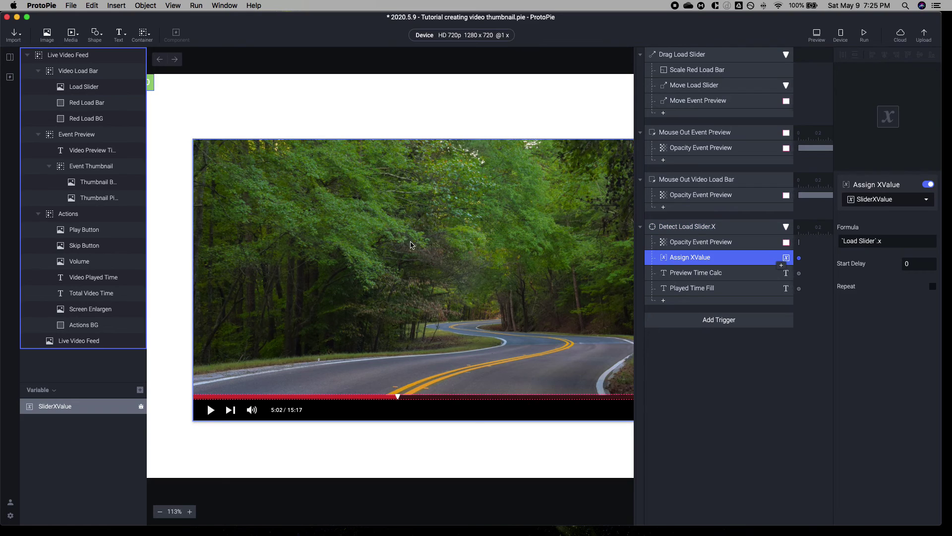
{"action": "left_click", "coordinate": [676, 56]}
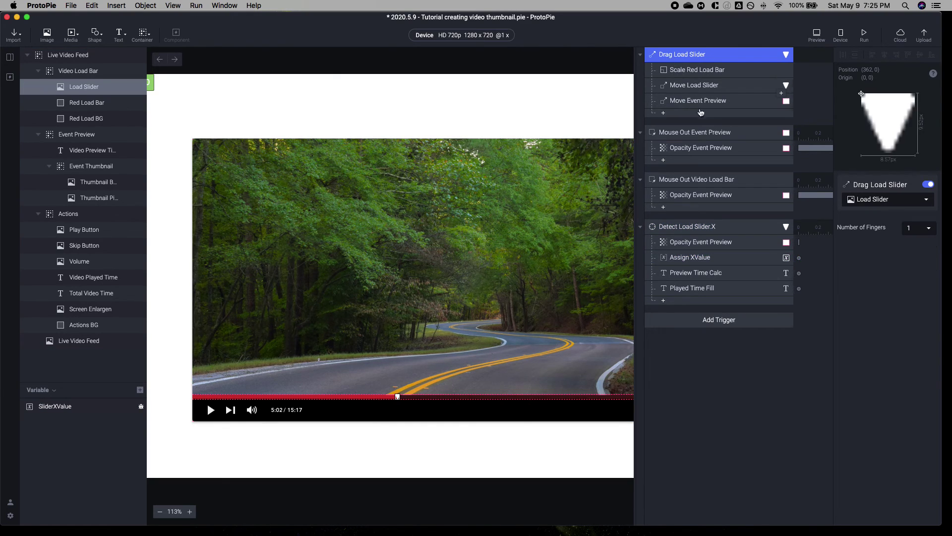
{"action": "left_click", "coordinate": [677, 228], "text": "shift"}
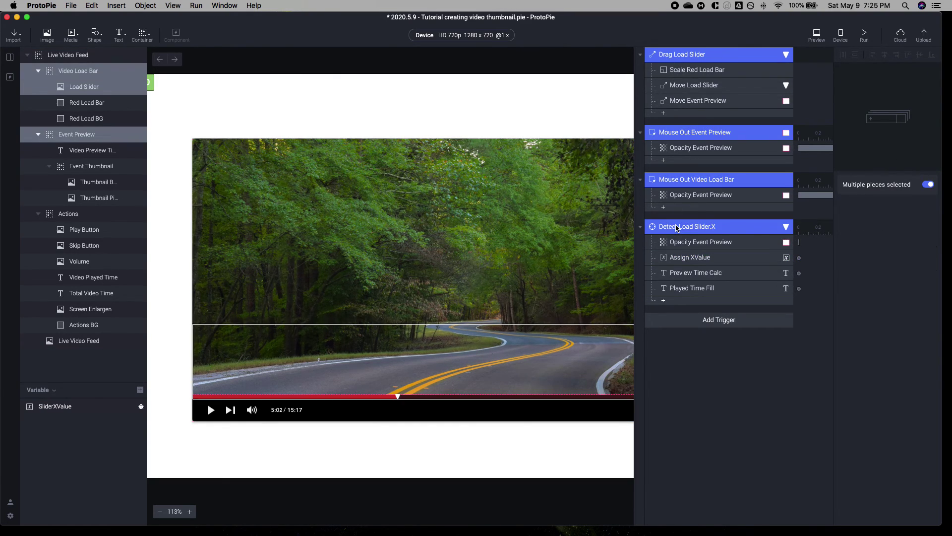
{"action": "key", "text": "Delete"}
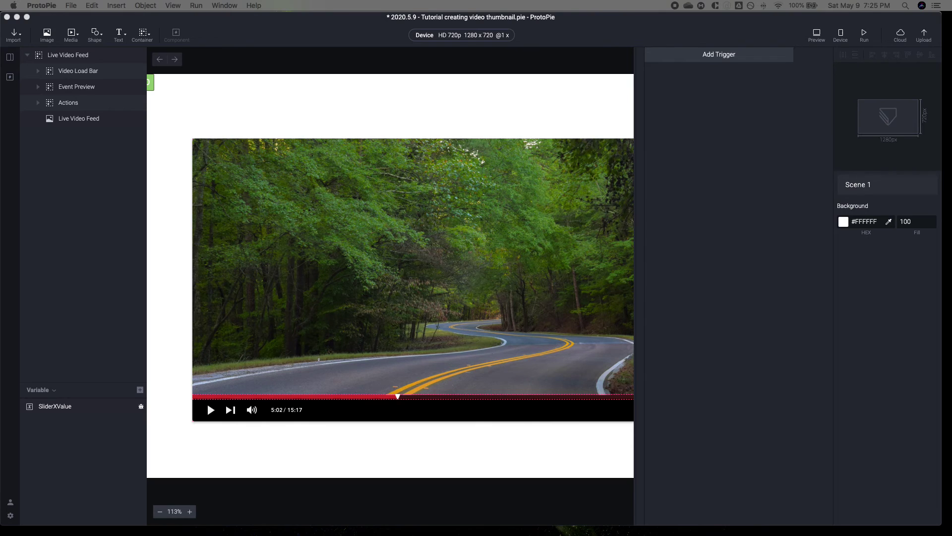
Widen the canvas, expand the layer groups, and set Event Preview's opacity to 100.
{"action": "left_click", "coordinate": [634, 94]}
{"action": "left_click_drag", "start_coordinate": [632, 92], "coordinate": [735, 102]}
{"action": "left_click", "coordinate": [38, 103]}
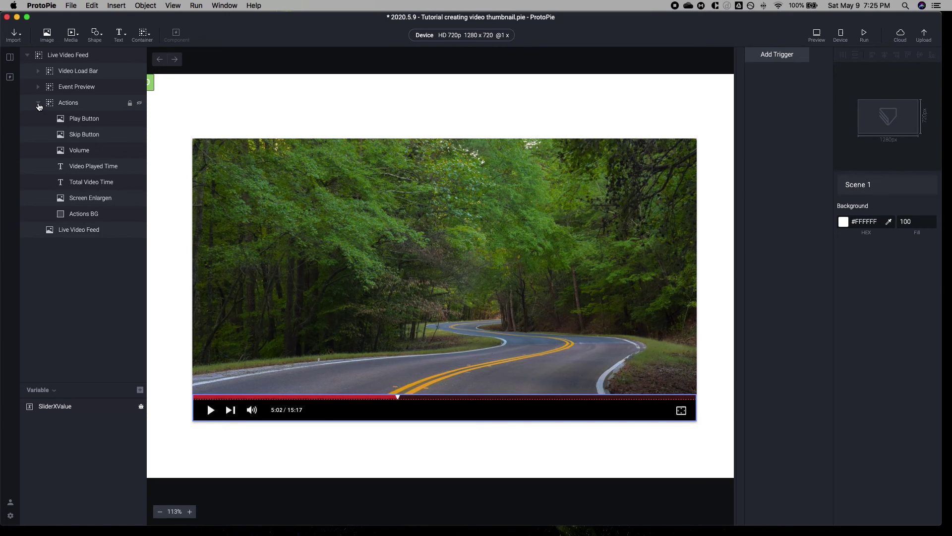
{"action": "left_click", "coordinate": [38, 87]}
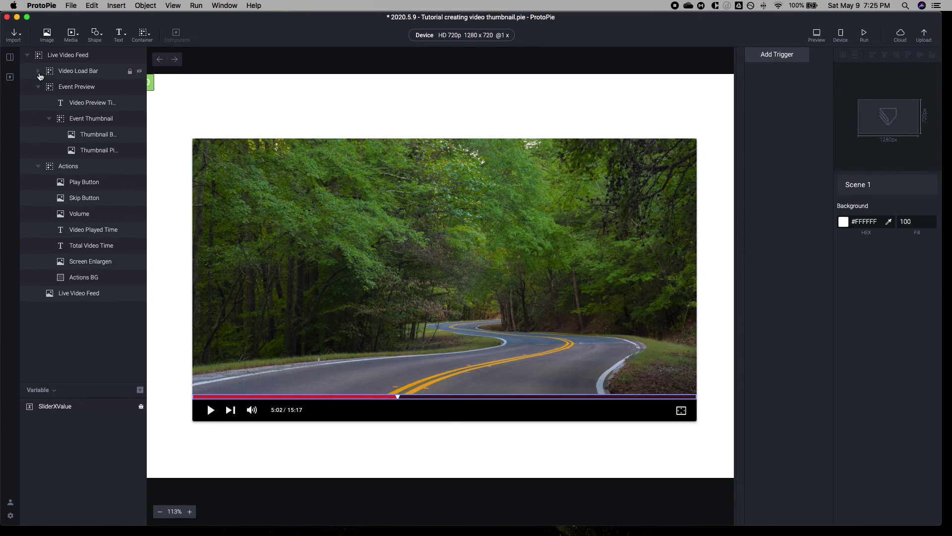
{"action": "left_click", "coordinate": [38, 71]}
{"action": "left_click", "coordinate": [64, 130]}
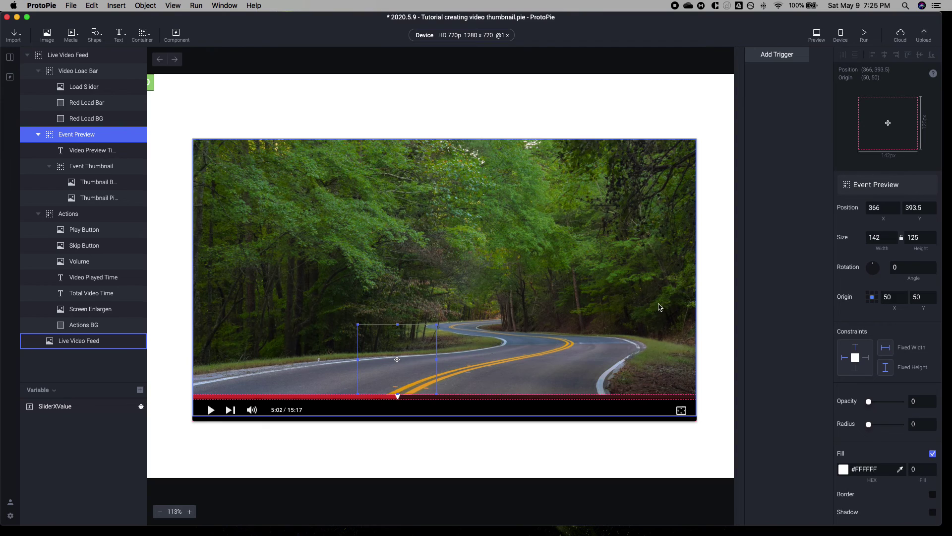
{"action": "left_click_drag", "start_coordinate": [870, 402], "coordinate": [902, 401]}
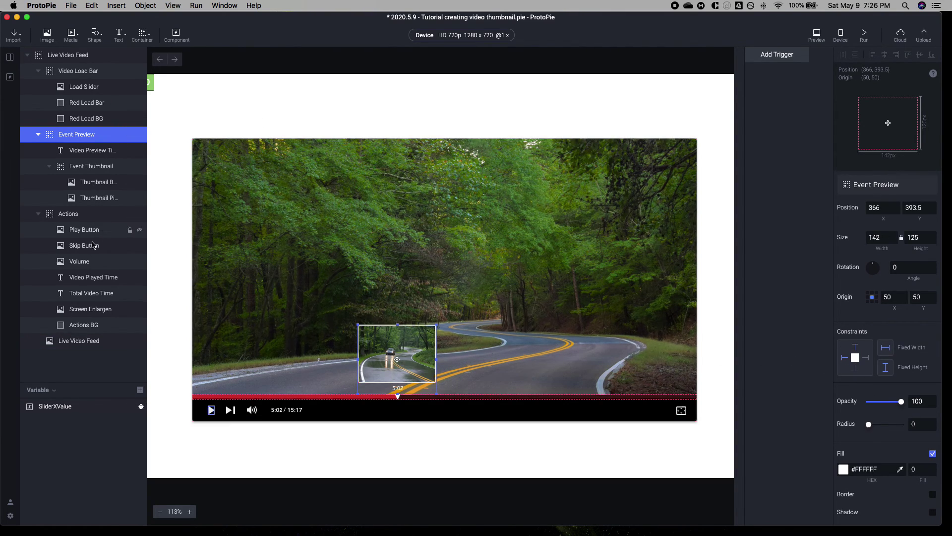
Select Live Video Feed, Actions, Event Preview, Load Slider and Video Load Bar in turn to review them.
{"action": "left_click", "coordinate": [407, 268]}
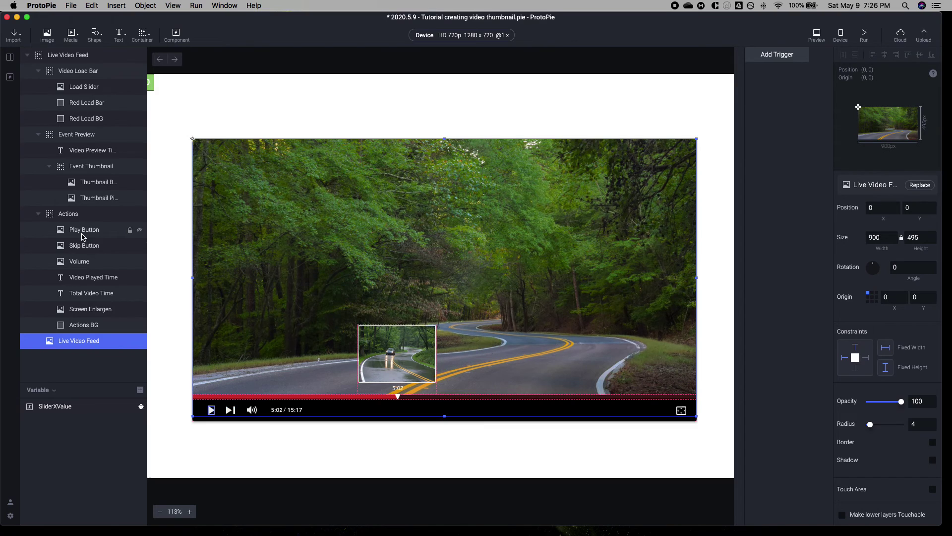
{"action": "left_click", "coordinate": [243, 414]}
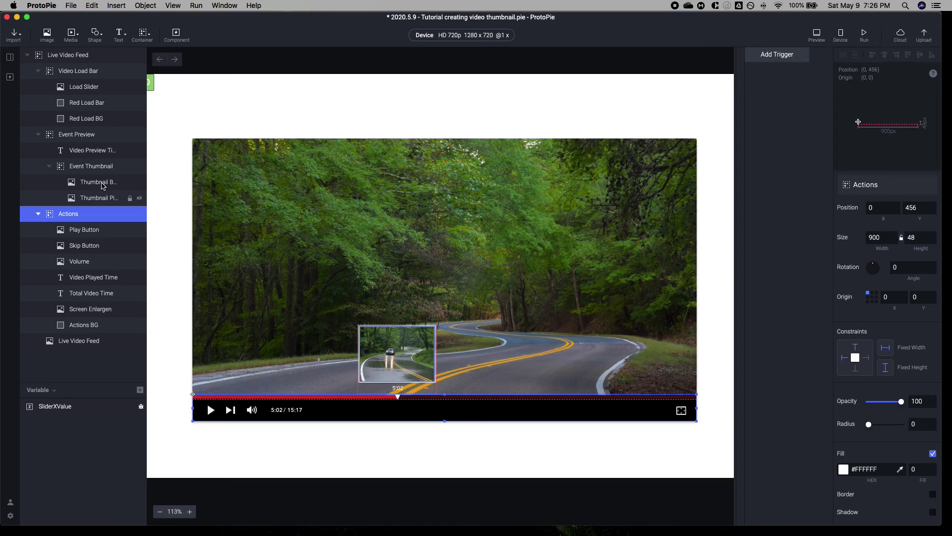
{"action": "left_click", "coordinate": [95, 140]}
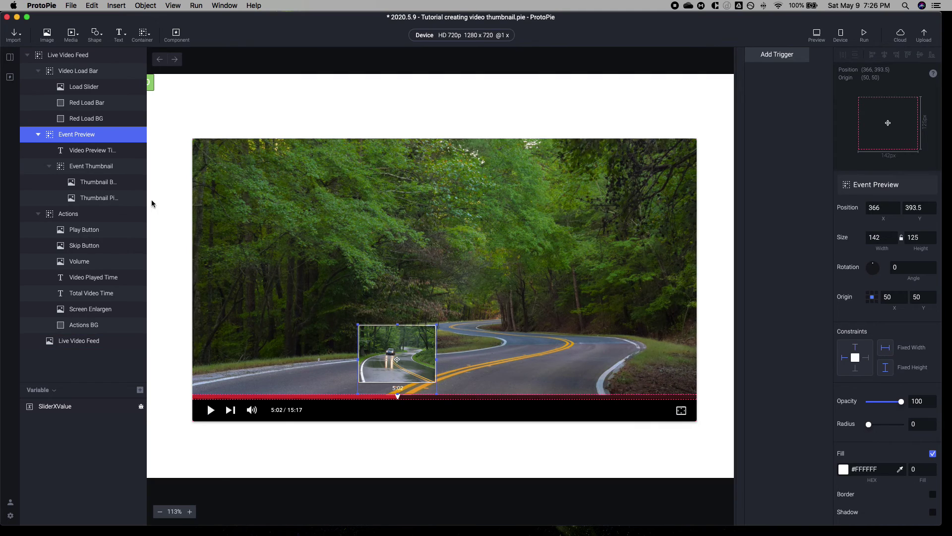
{"action": "left_click", "coordinate": [84, 87]}
{"action": "left_click", "coordinate": [78, 71]}
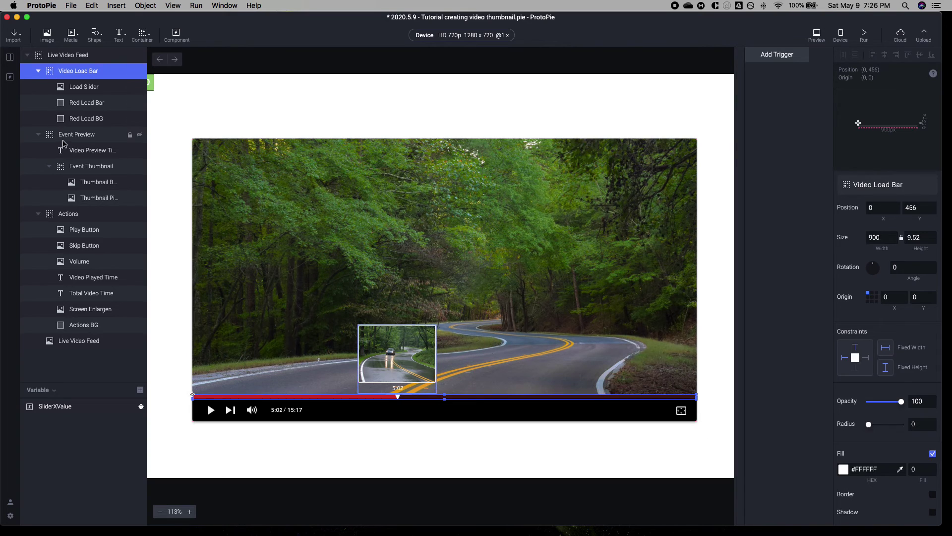
{"action": "left_click", "coordinate": [66, 135]}
{"action": "left_click", "coordinate": [57, 214]}
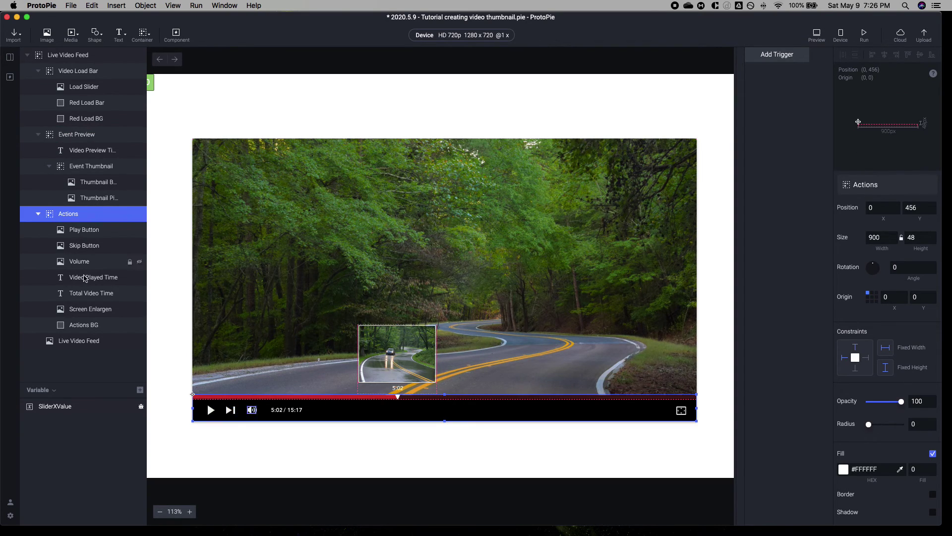
{"action": "left_click", "coordinate": [59, 340]}
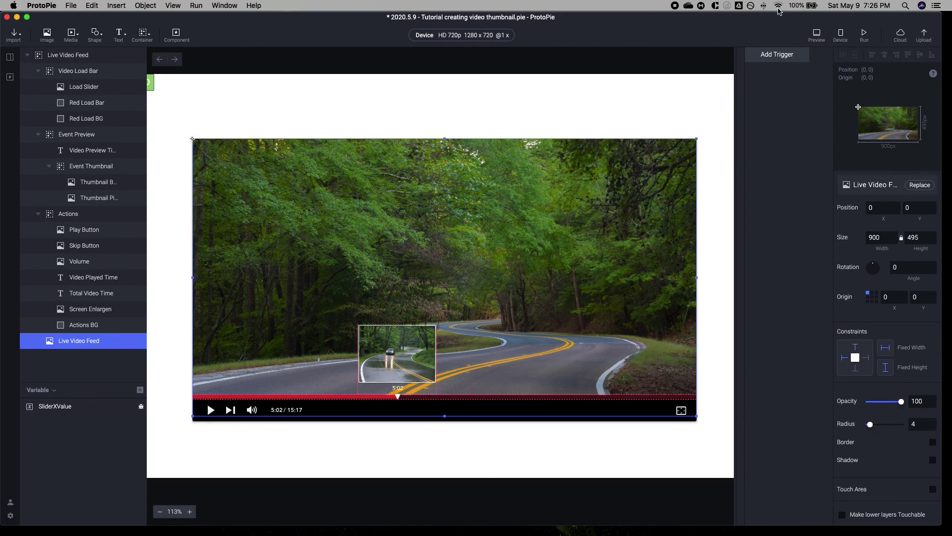
Add a Drag trigger targeting the Load Slider layer and widen the interactions column.
{"action": "left_click", "coordinate": [782, 55]}
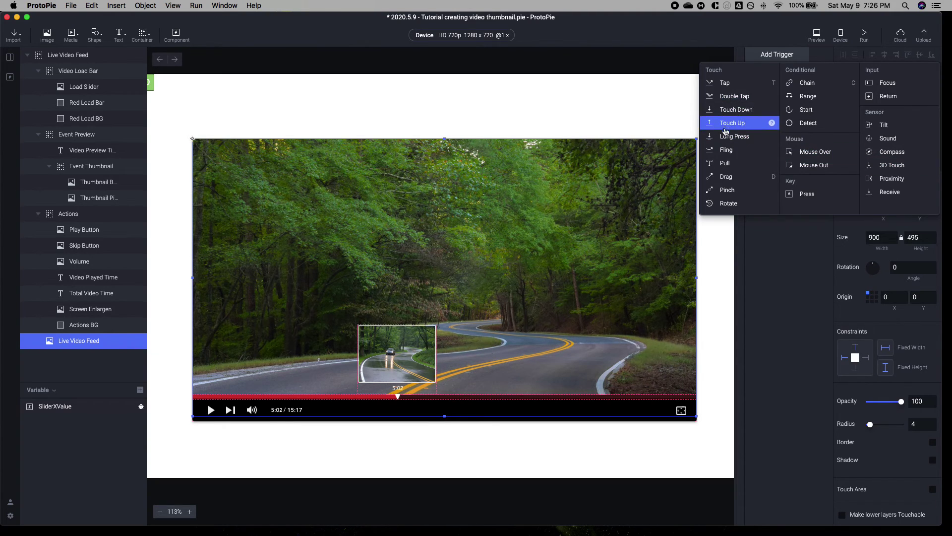
{"action": "left_click", "coordinate": [725, 176]}
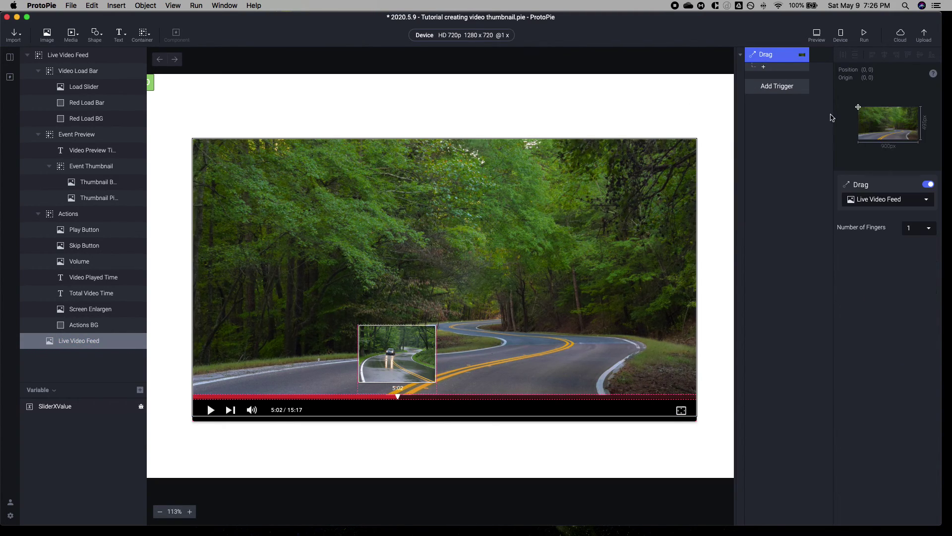
{"action": "left_click", "coordinate": [870, 204]}
{"action": "scroll", "coordinate": [862, 278], "scroll_direction": "down", "scroll_amount": 5}
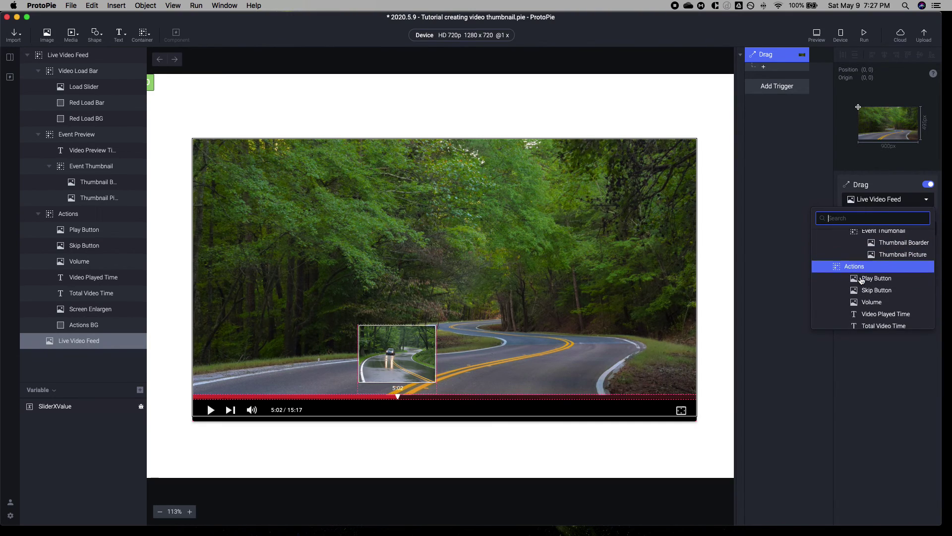
{"action": "scroll", "coordinate": [863, 278], "scroll_direction": "up", "scroll_amount": 4}
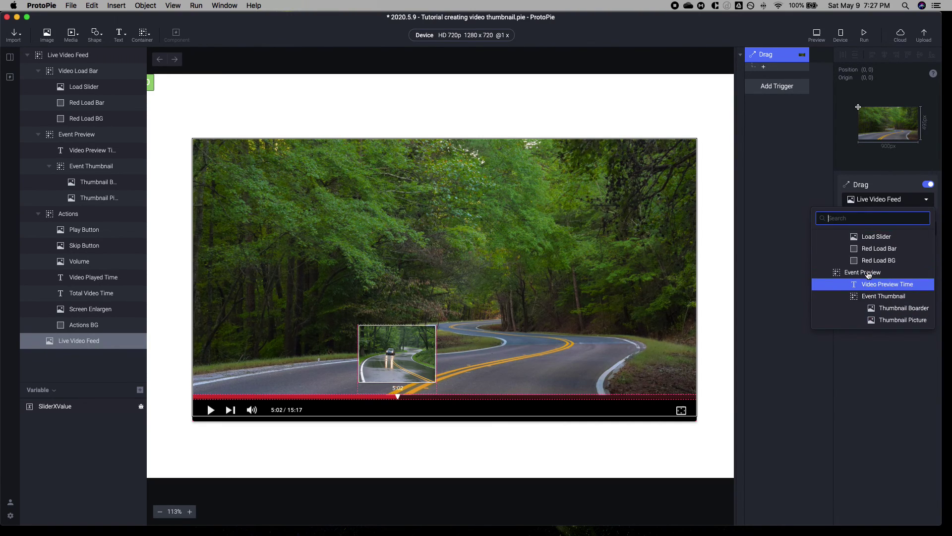
{"action": "scroll", "coordinate": [868, 276], "scroll_direction": "up", "scroll_amount": 3}
{"action": "left_click", "coordinate": [862, 247]}
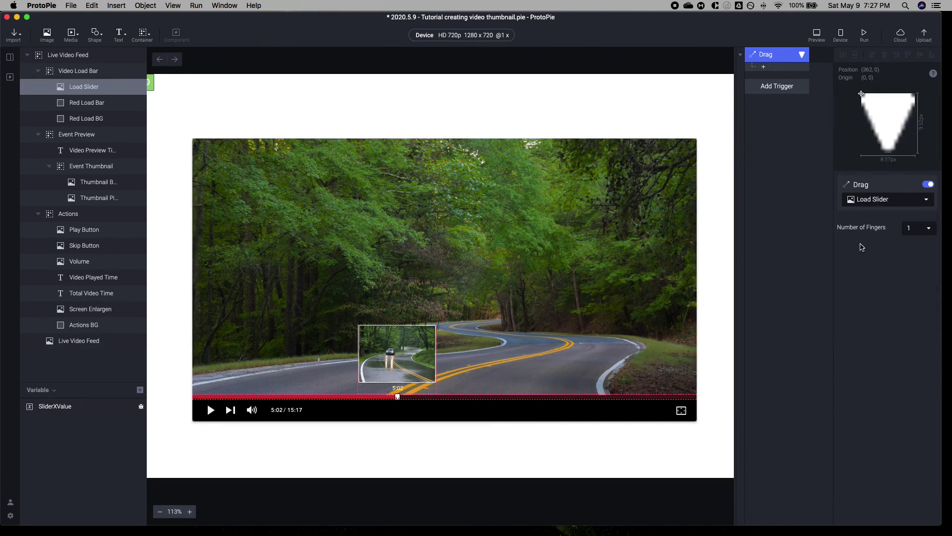
{"action": "left_click", "coordinate": [869, 204]}
{"action": "left_click", "coordinate": [856, 263]}
{"action": "mouse_move", "coordinate": [739, 126]}
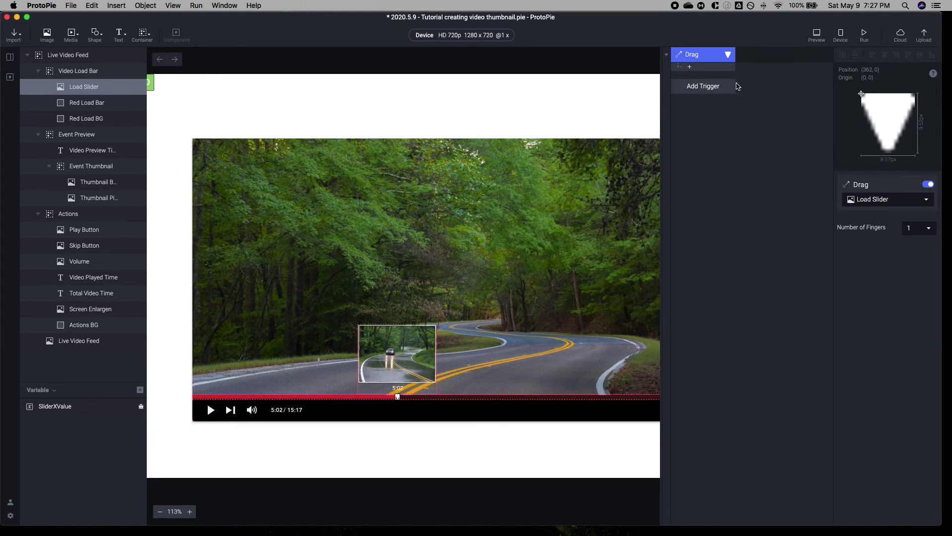
{"action": "left_click_drag", "start_coordinate": [735, 70], "coordinate": [809, 67]}
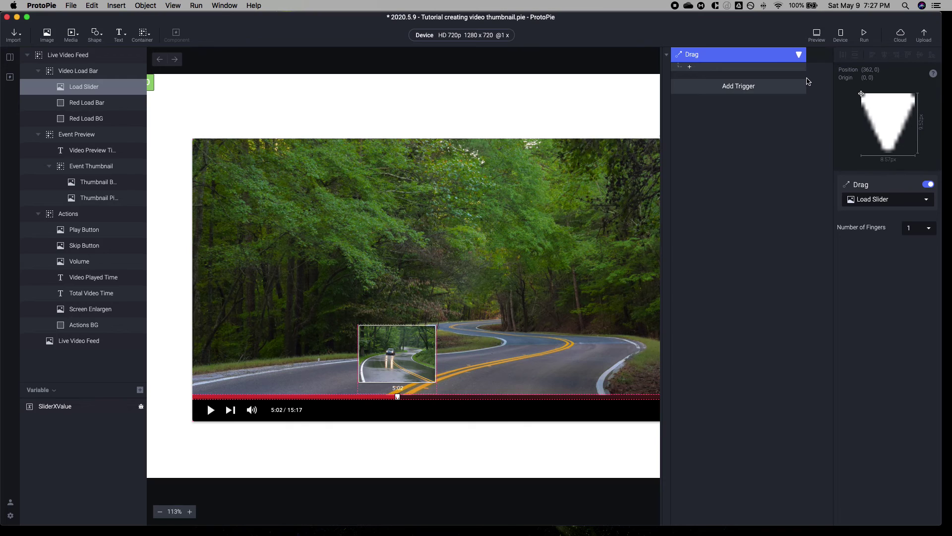
Add a Scale response to the Drag trigger on Red Load Bar, scaling rightward only.
{"action": "left_click", "coordinate": [690, 66]}
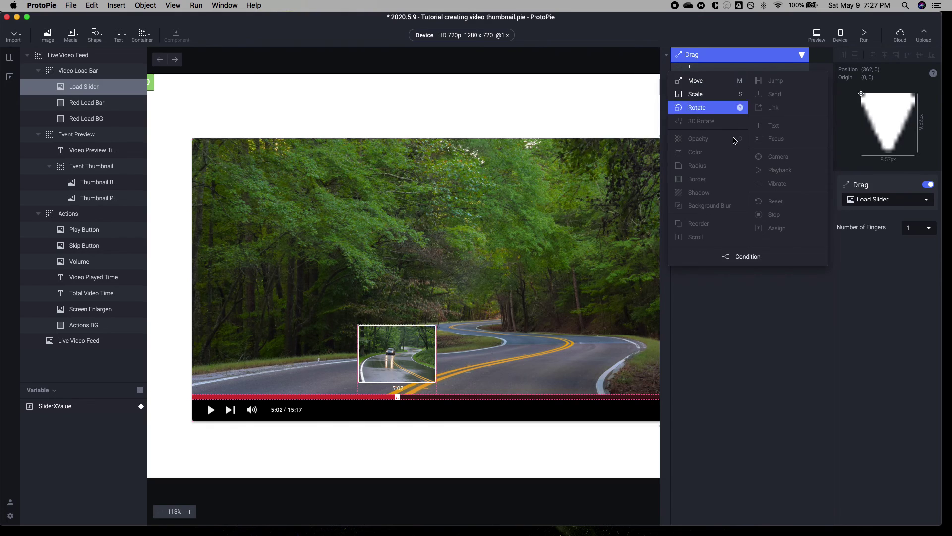
{"action": "left_click", "coordinate": [705, 95]}
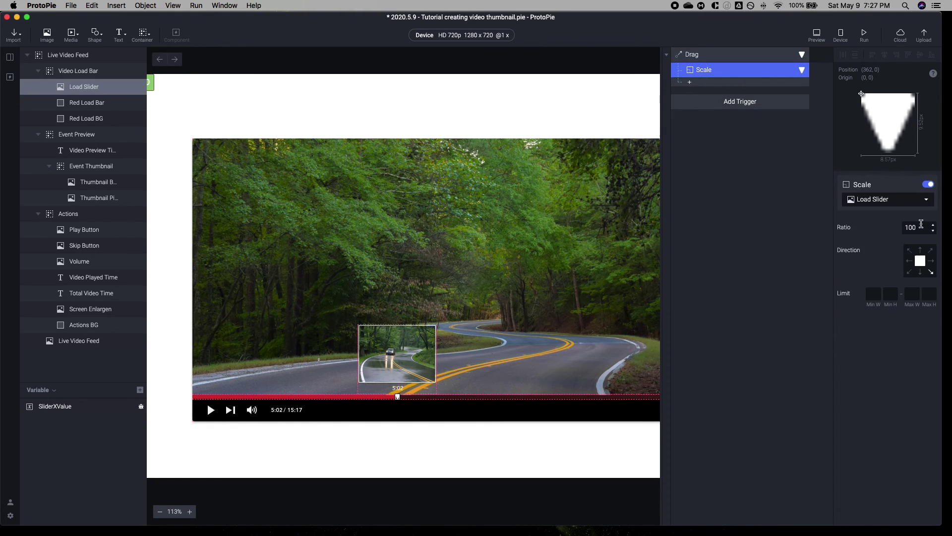
{"action": "left_click", "coordinate": [887, 199]}
{"action": "left_click", "coordinate": [863, 272]}
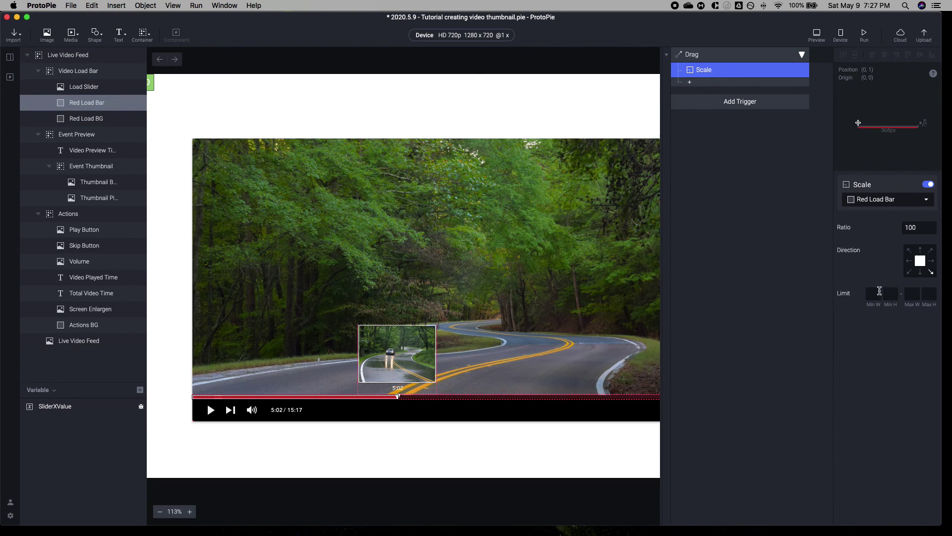
{"action": "left_click", "coordinate": [931, 262]}
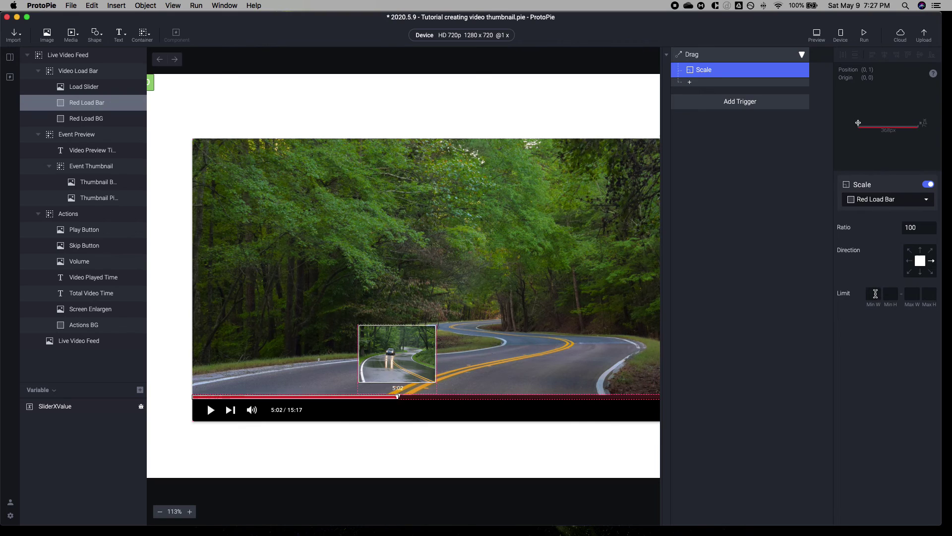
Limit the Red Load Bar's width to Min W 2 and Max W 898, checking the container width.
{"action": "left_click", "coordinate": [875, 294]}
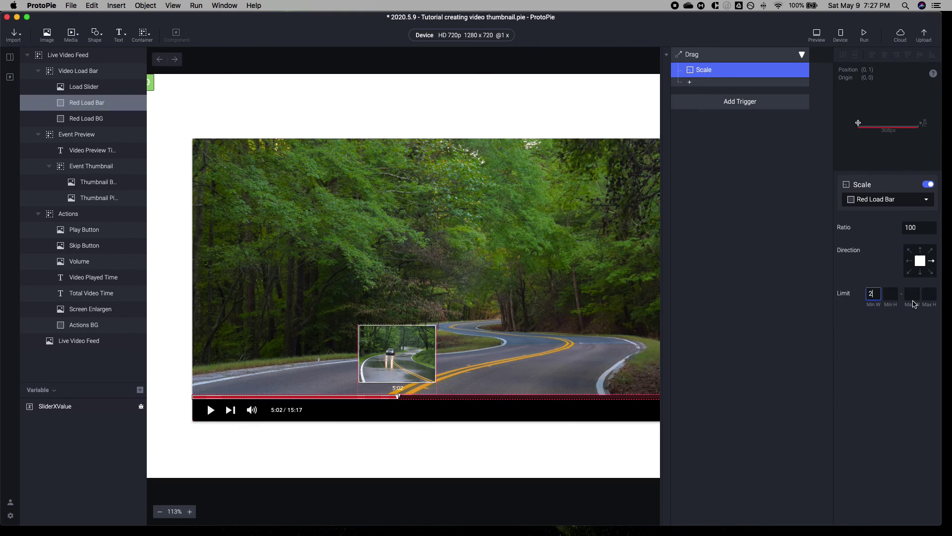
{"action": "left_click", "coordinate": [917, 297]}
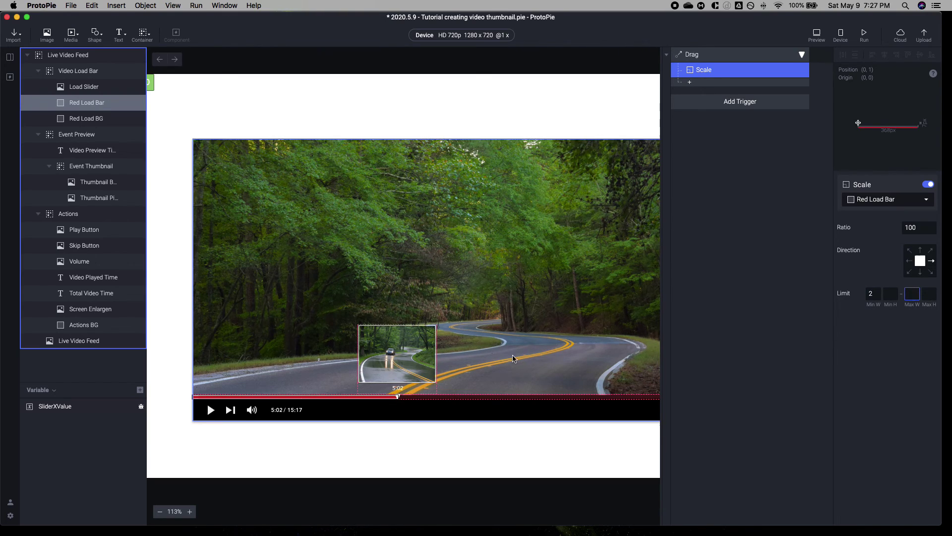
{"action": "scroll", "coordinate": [515, 357], "scroll_direction": "right", "scroll_amount": 2}
{"action": "left_click", "coordinate": [319, 402]}
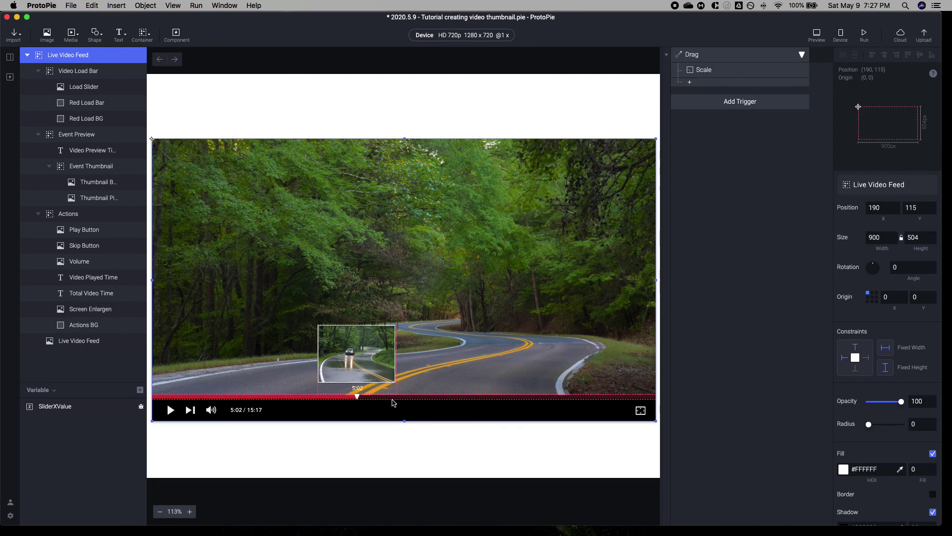
{"action": "scroll", "coordinate": [404, 399], "scroll_direction": "down", "scroll_amount": 2}
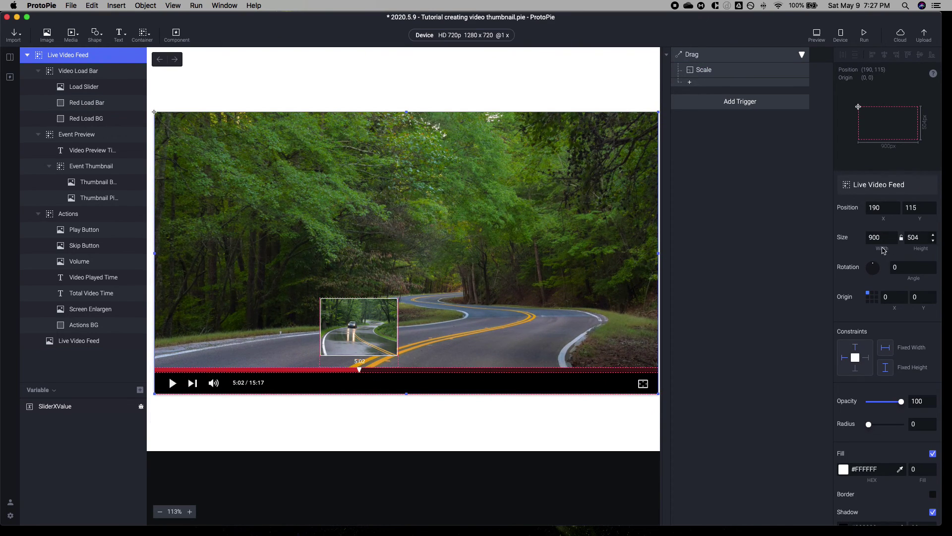
{"action": "left_click", "coordinate": [719, 71]}
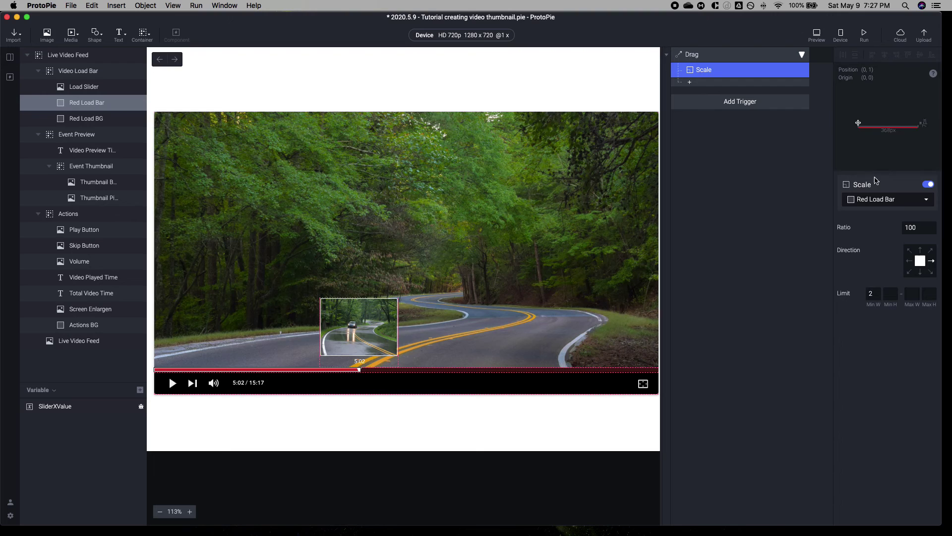
{"action": "left_click", "coordinate": [914, 292]}
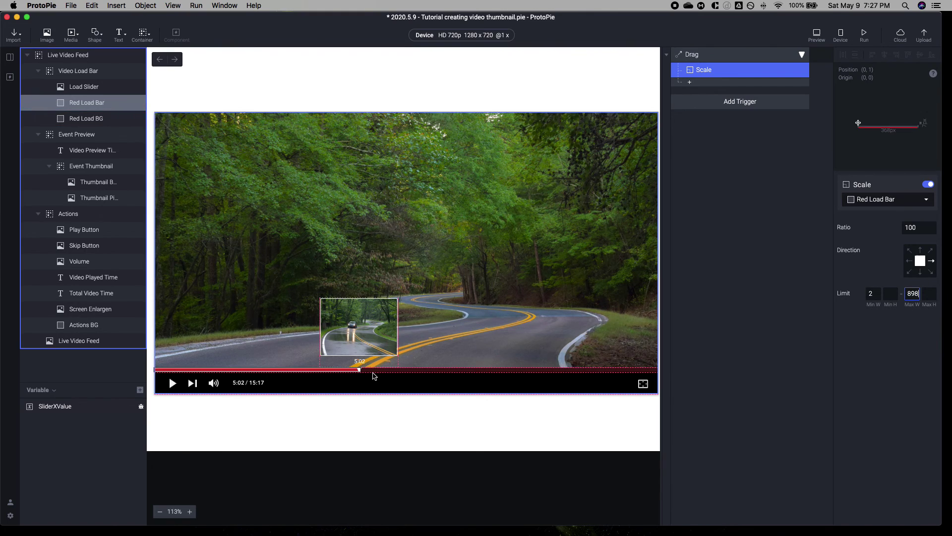
{"action": "scroll", "coordinate": [373, 376], "scroll_direction": "up", "scroll_amount": 10}
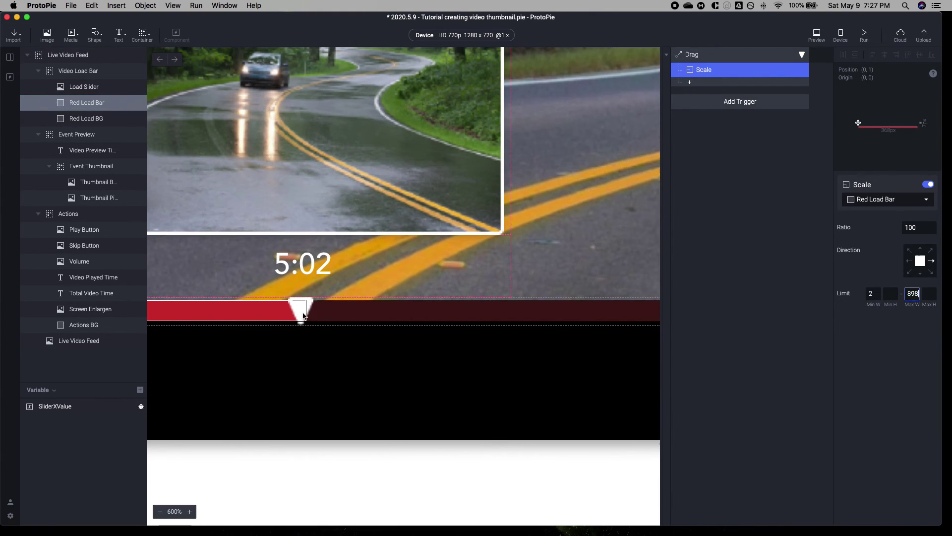
{"action": "left_click", "coordinate": [306, 311]}
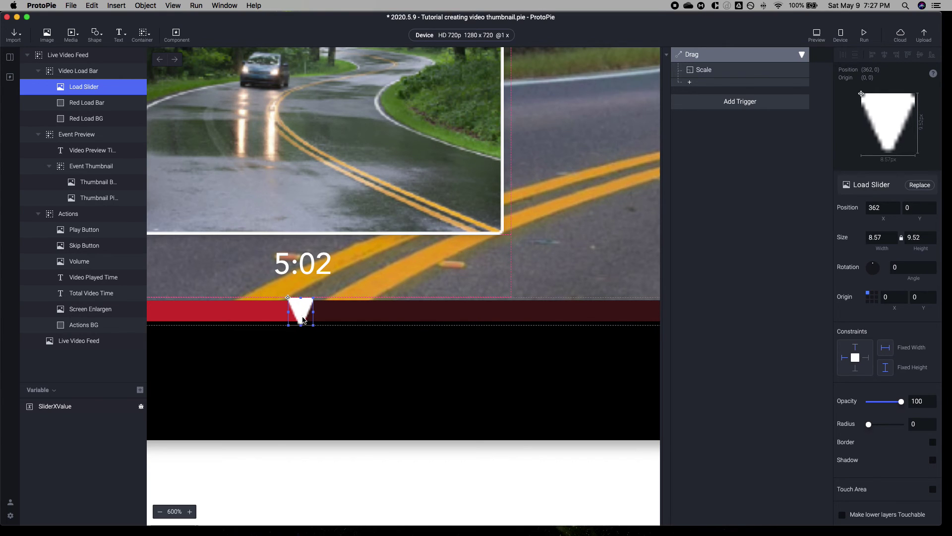
{"action": "scroll", "coordinate": [299, 318], "scroll_direction": "down", "scroll_amount": 5}
{"action": "scroll", "coordinate": [299, 318], "scroll_direction": "down", "scroll_amount": 3}
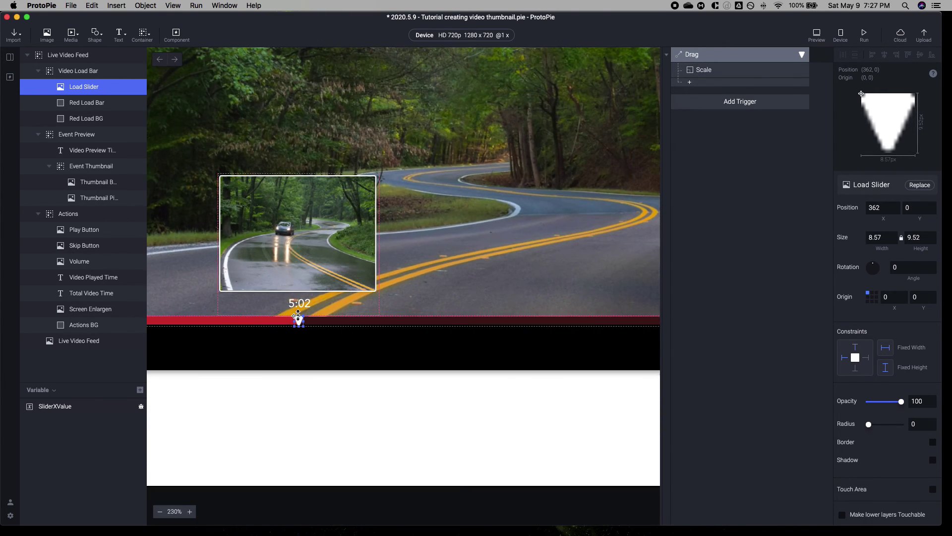
Add a Move response, duplicate it, and keep Load Slider as the first one's target.
{"action": "left_click", "coordinate": [693, 83]}
{"action": "left_click", "coordinate": [696, 95]}
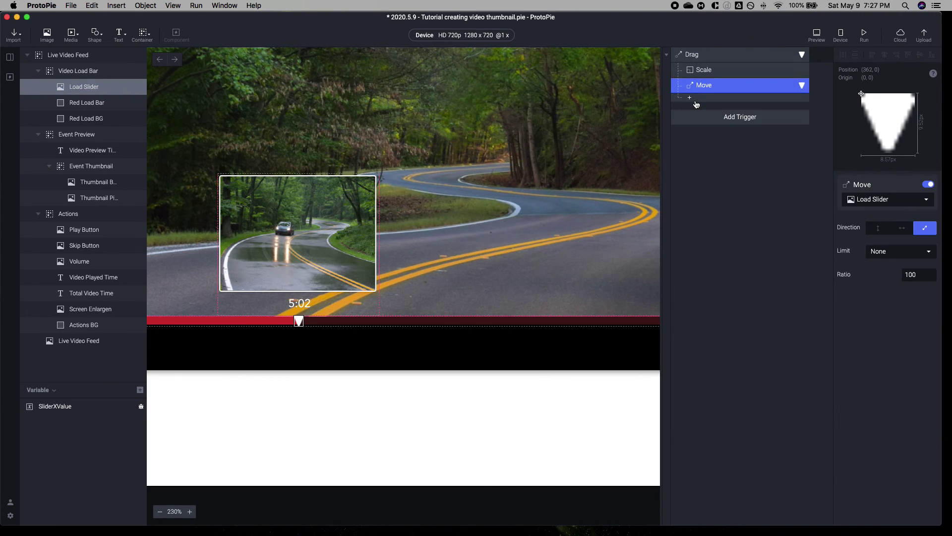
{"action": "key", "text": "super+d"}
{"action": "left_click", "coordinate": [700, 87]}
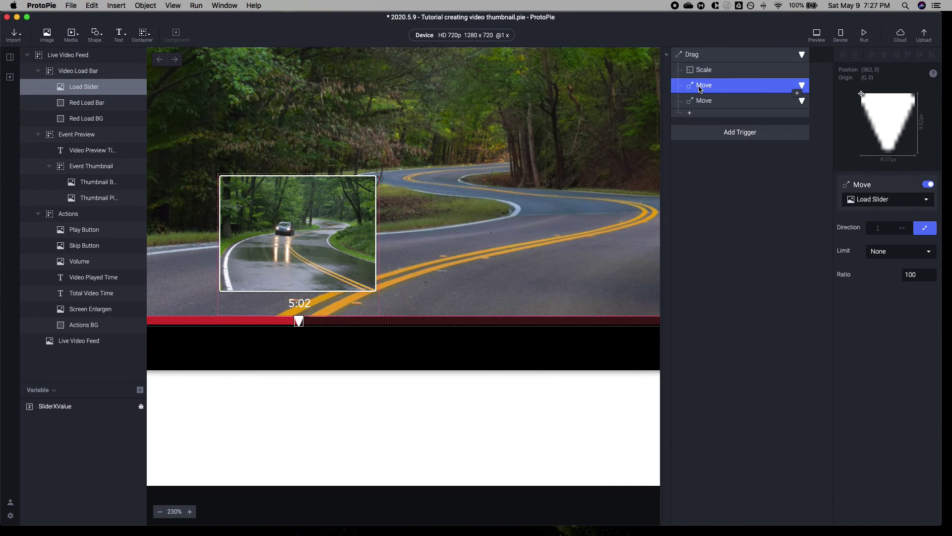
{"action": "left_click", "coordinate": [877, 202]}
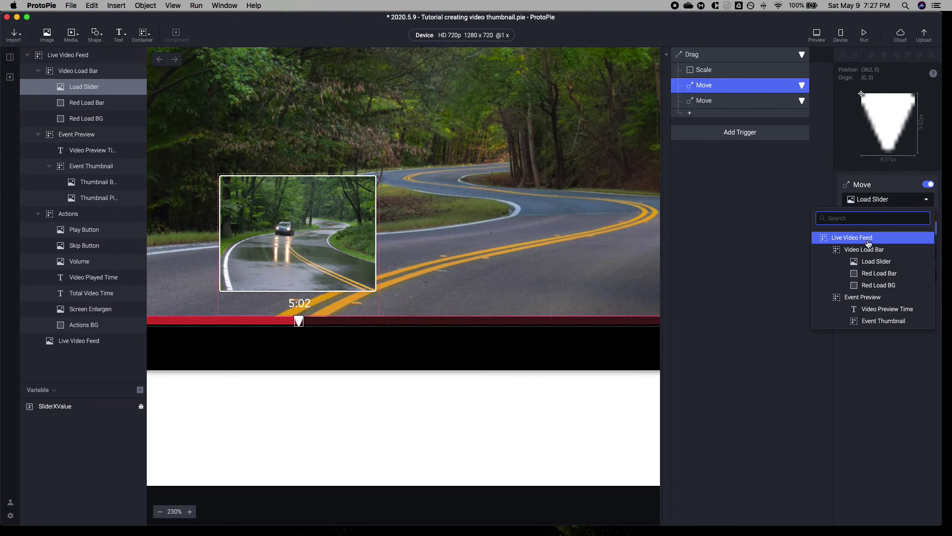
{"action": "key", "text": "Escape"}
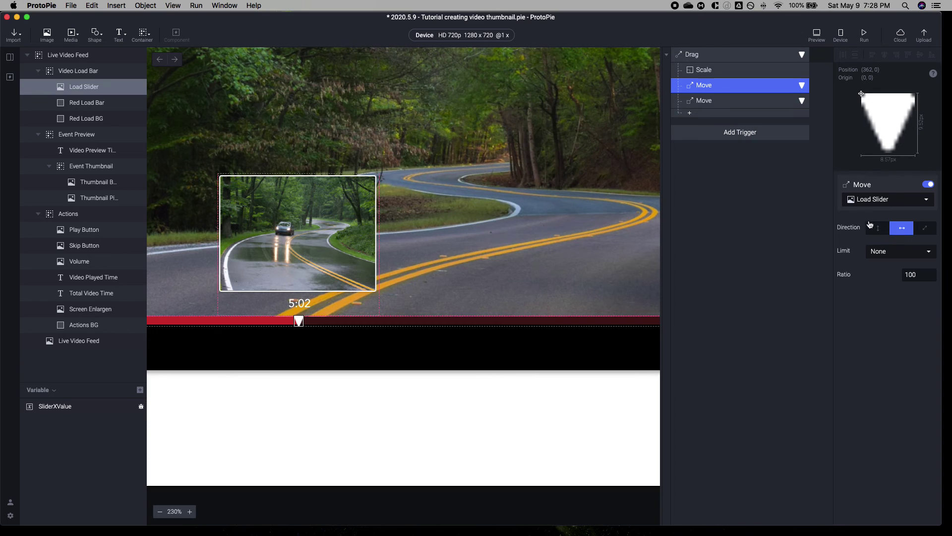
Point the second Move response at Event Preview, horizontal only, and test it in preview.
{"action": "left_click", "coordinate": [721, 101]}
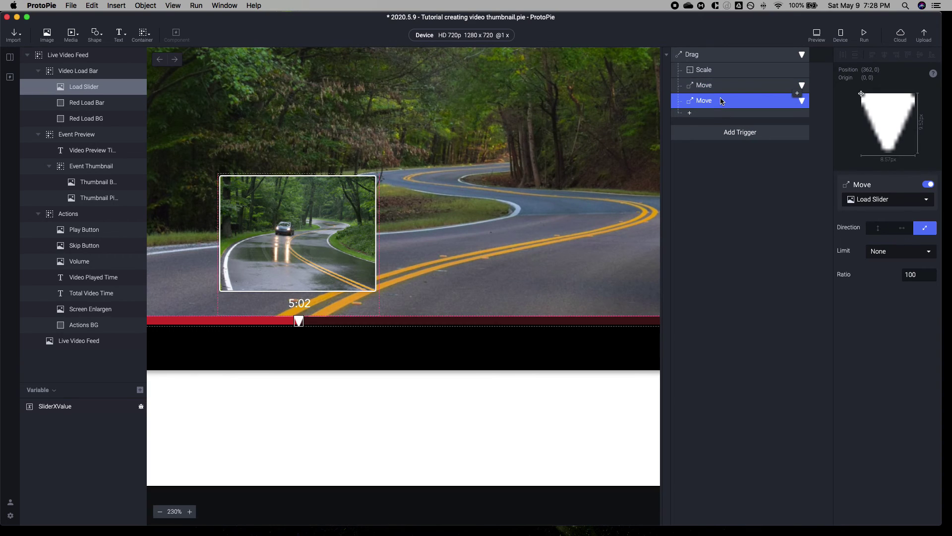
{"action": "left_click", "coordinate": [887, 199]}
{"action": "left_click", "coordinate": [876, 296]}
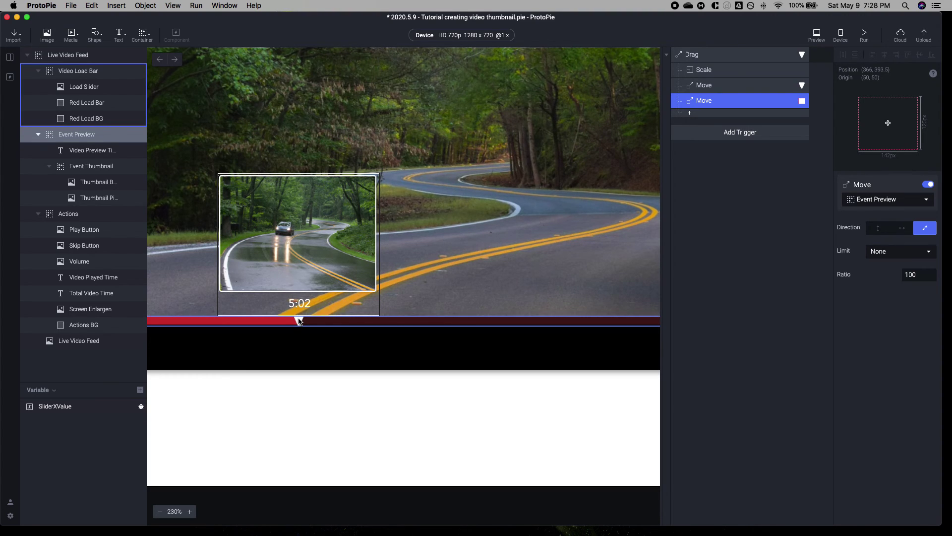
{"action": "left_click", "coordinate": [901, 233]}
{"action": "left_click", "coordinate": [899, 250]}
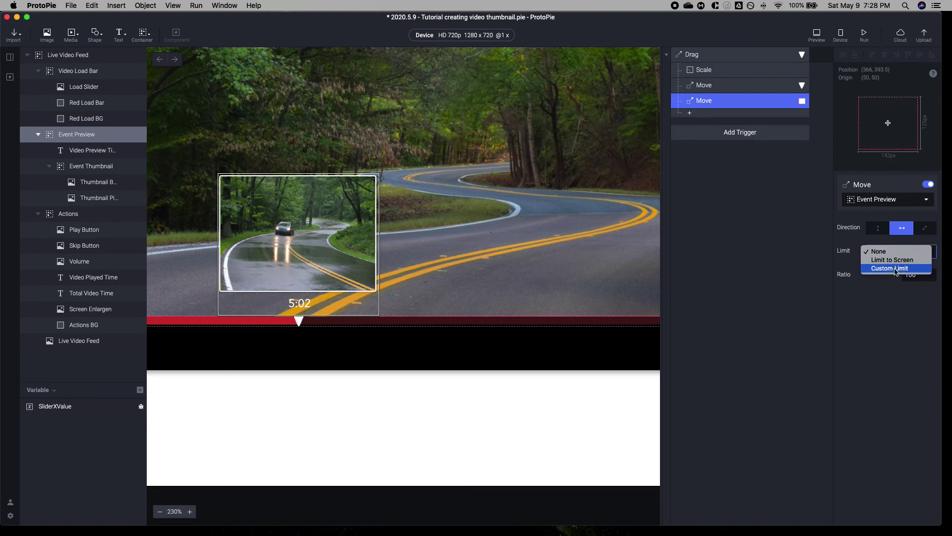
{"action": "left_click", "coordinate": [879, 296]}
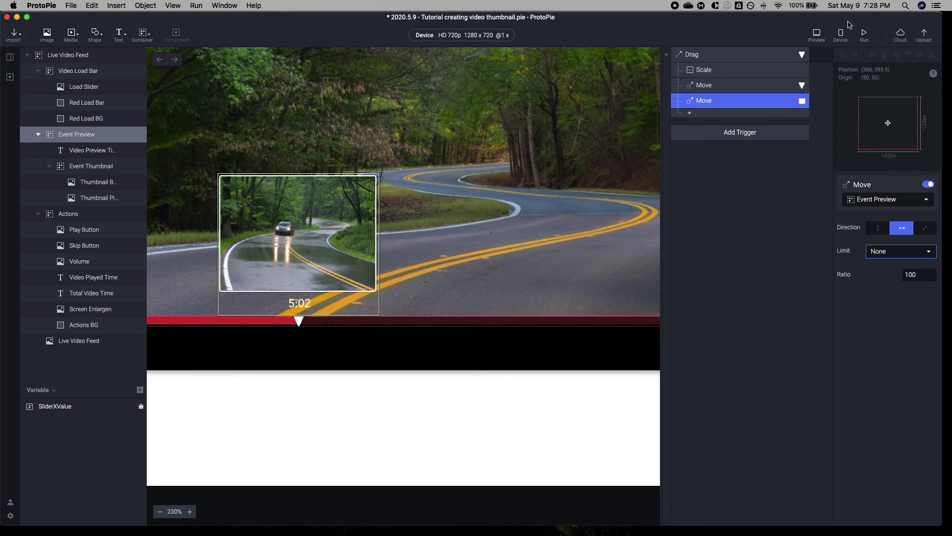
{"action": "left_click", "coordinate": [814, 34]}
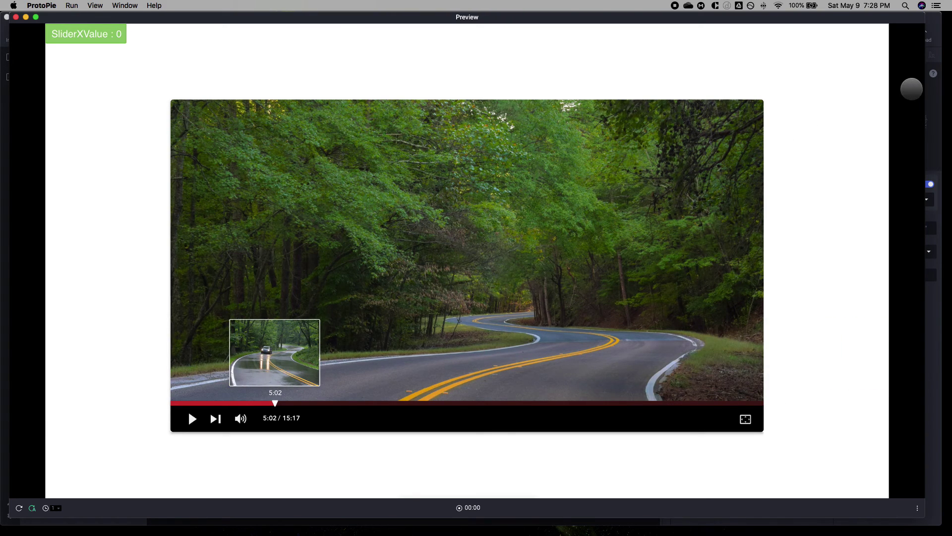
{"action": "left_click", "coordinate": [938, 60]}
Try limit options on both Move responses, giving Event Preview's movement a Custom Limit.
{"action": "left_click", "coordinate": [728, 87]}
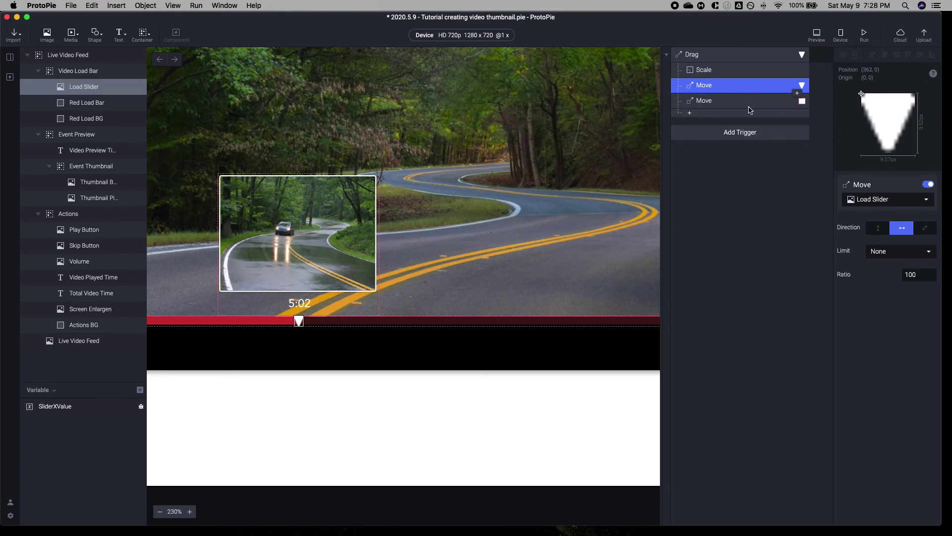
{"action": "left_click", "coordinate": [896, 252]}
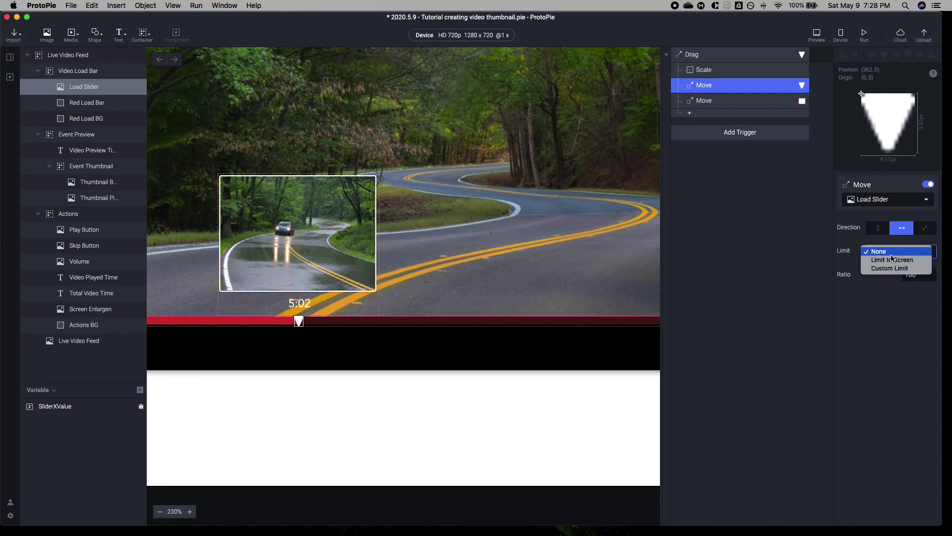
{"action": "left_click", "coordinate": [892, 259]}
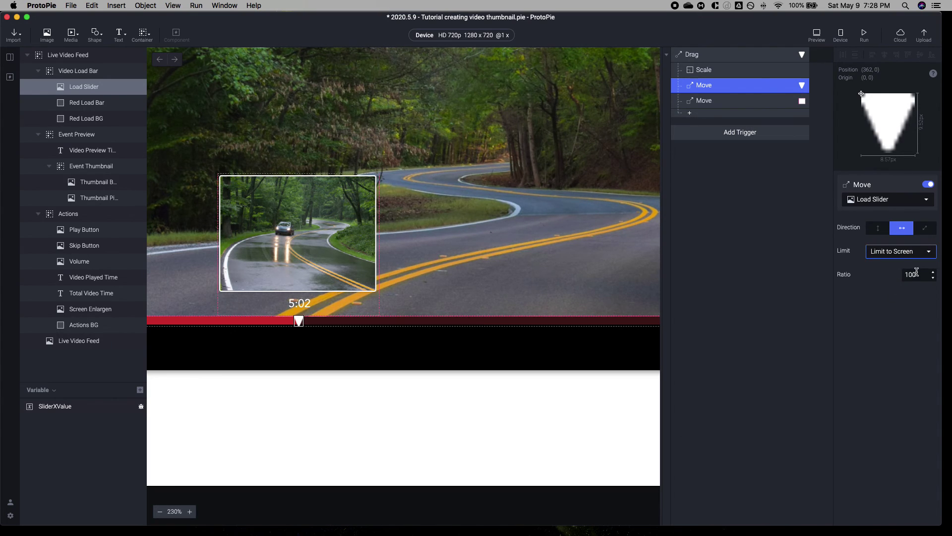
{"action": "left_click", "coordinate": [719, 101]}
{"action": "left_click", "coordinate": [892, 251]}
{"action": "left_click", "coordinate": [894, 268]}
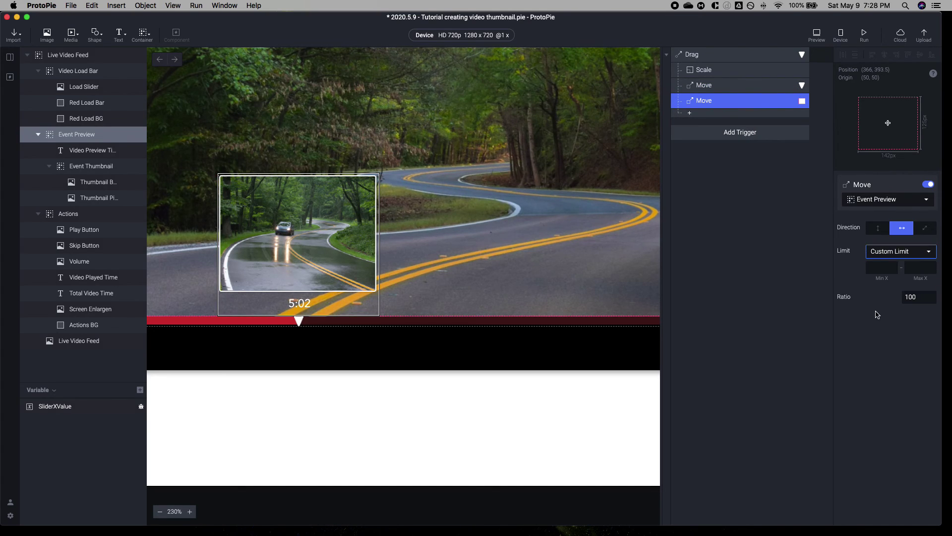
{"action": "left_click", "coordinate": [888, 269]}
Set the Load Slider Move response to Custom Limit with Min X 3.
{"action": "left_click", "coordinate": [731, 84]}
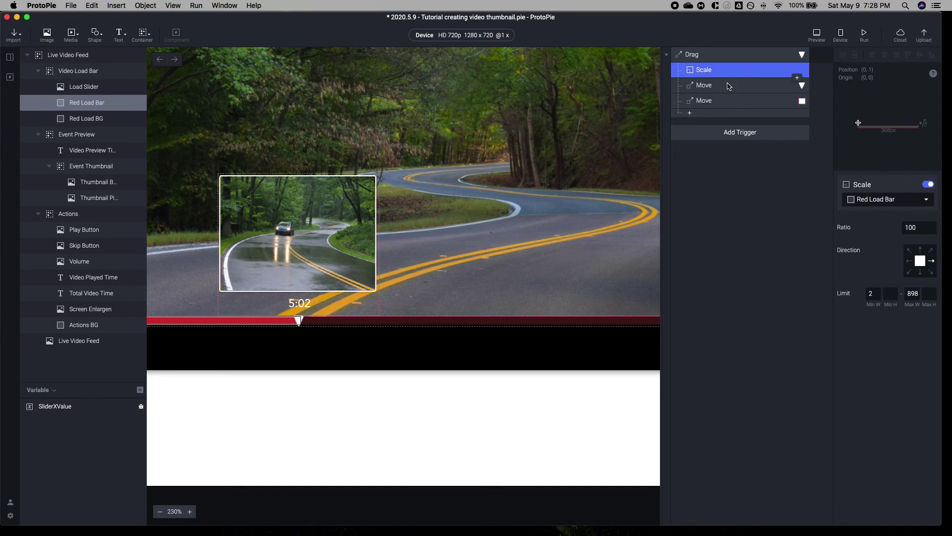
{"action": "left_click", "coordinate": [885, 252]}
{"action": "left_click", "coordinate": [889, 263]}
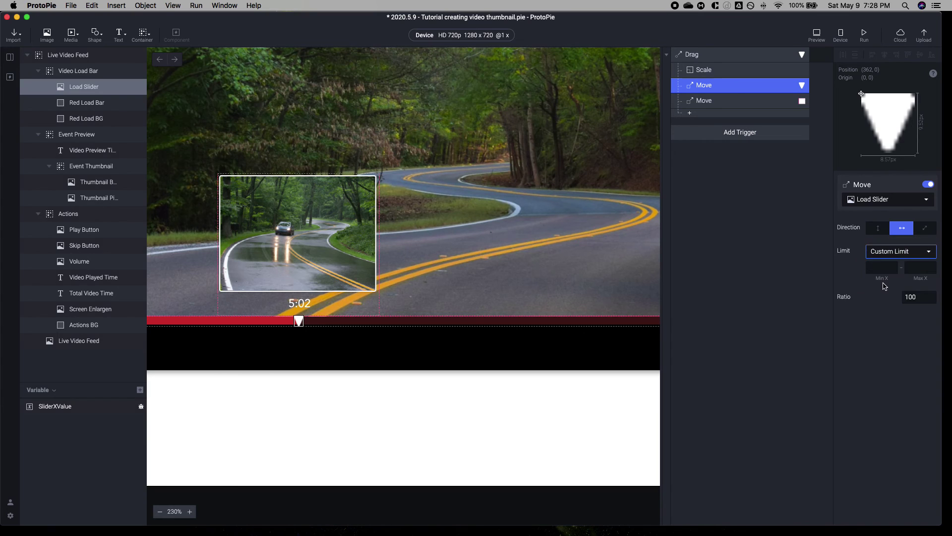
{"action": "left_click", "coordinate": [885, 270]}
{"action": "type", "text": "3"}
{"action": "key", "text": "Tab"}
{"action": "key", "text": "Tab"}
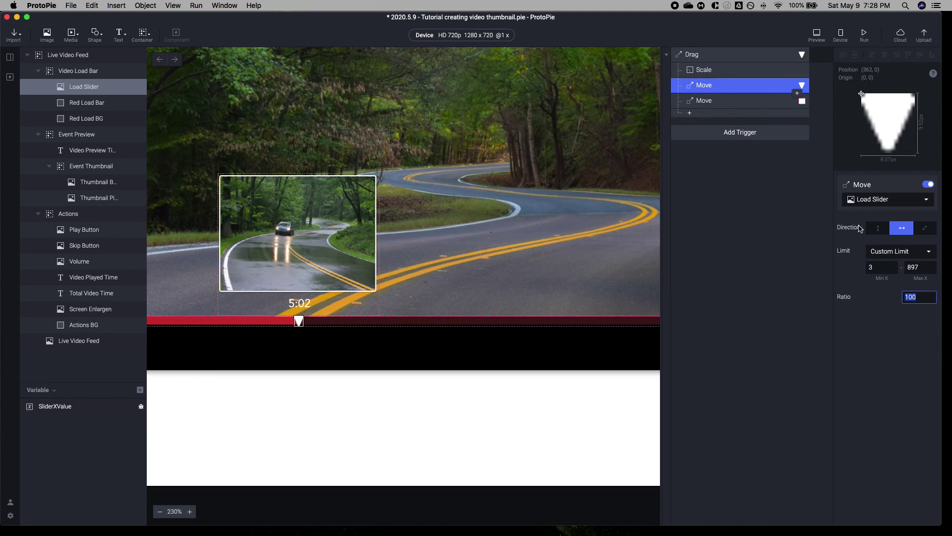
{"action": "left_click", "coordinate": [888, 267]}
Give the Event Preview Move response Min X 3 and Max X 897.
{"action": "left_click", "coordinate": [742, 100]}
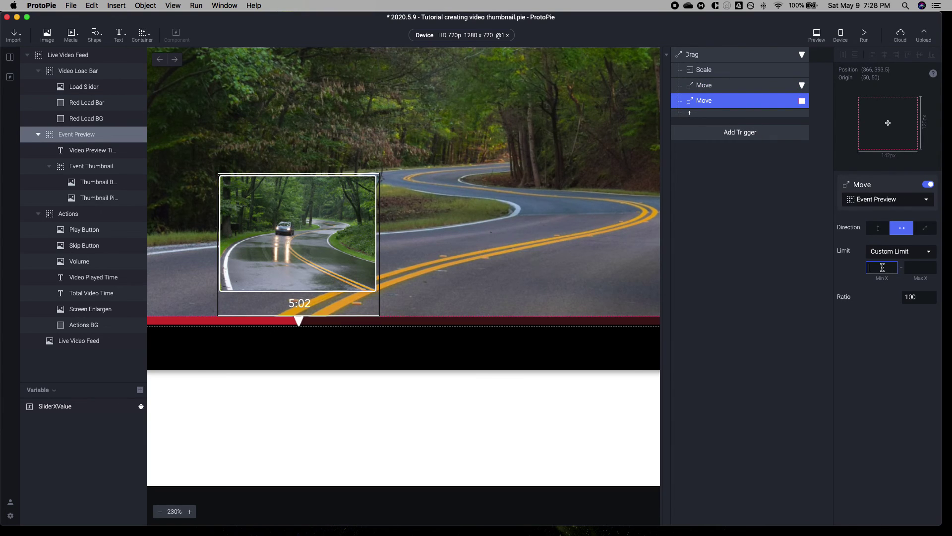
{"action": "type", "text": "3"}
{"action": "left_click", "coordinate": [915, 270]}
{"action": "type", "text": "897"}
{"action": "key", "text": "Tab"}
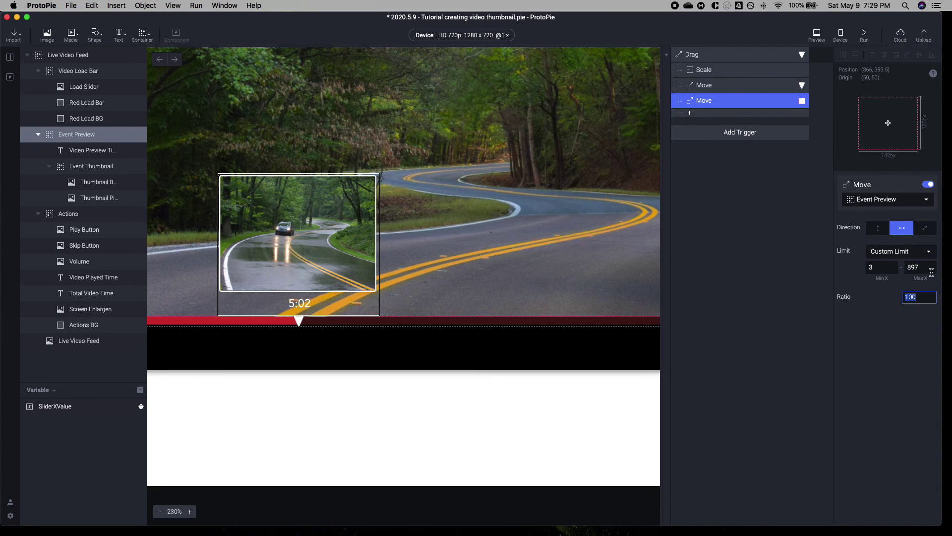
Preview the prototype and drag the scrubber to test the thumbnail.
{"action": "left_click", "coordinate": [817, 35]}
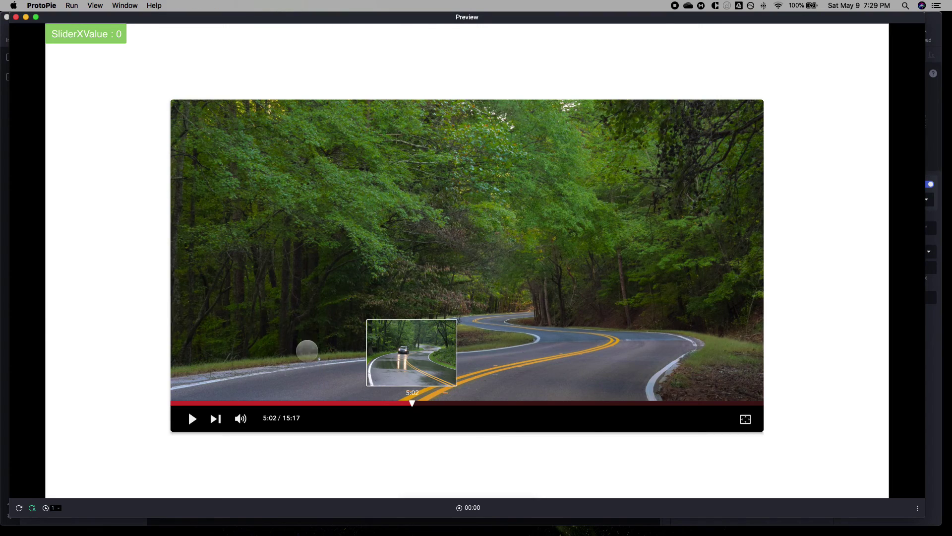
{"action": "left_click_drag", "start_coordinate": [414, 401], "coordinate": [220, 402]}
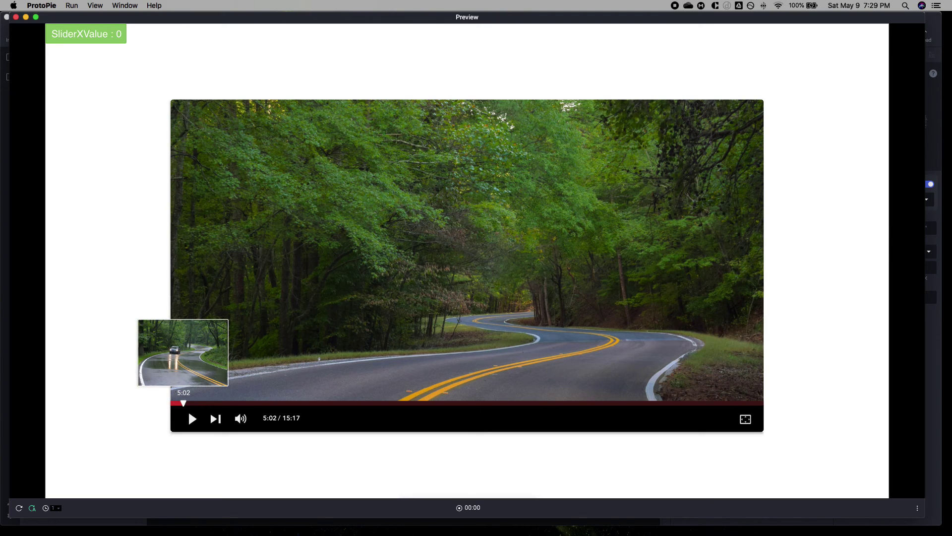
{"action": "left_click", "coordinate": [943, 172]}
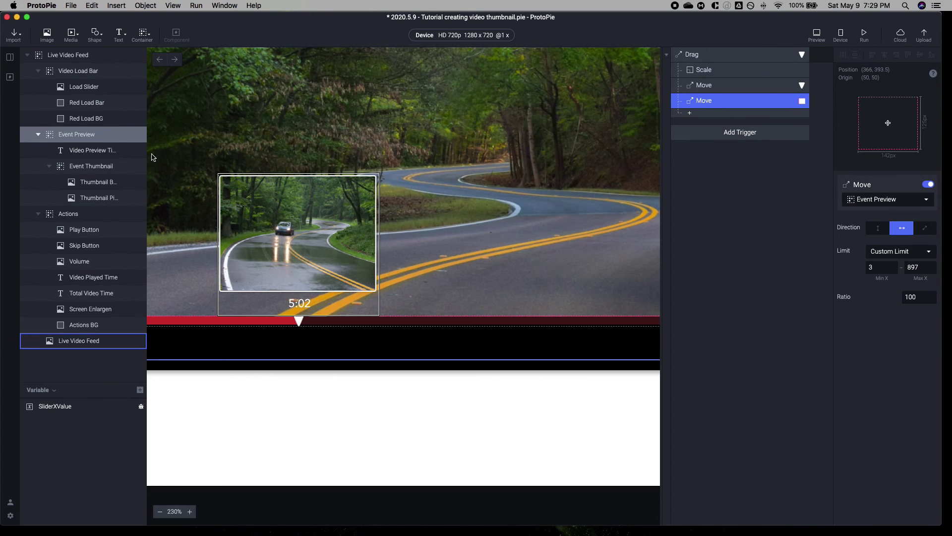
Set Load Slider's origin to its centre (50, 50) and scrub again in preview.
{"action": "left_click", "coordinate": [72, 88]}
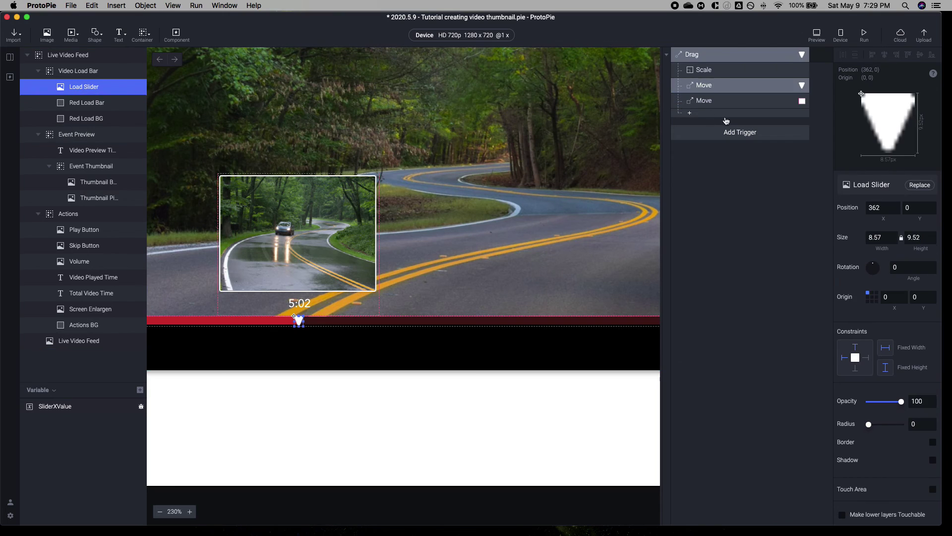
{"action": "left_click", "coordinate": [872, 299]}
{"action": "left_click", "coordinate": [811, 39]}
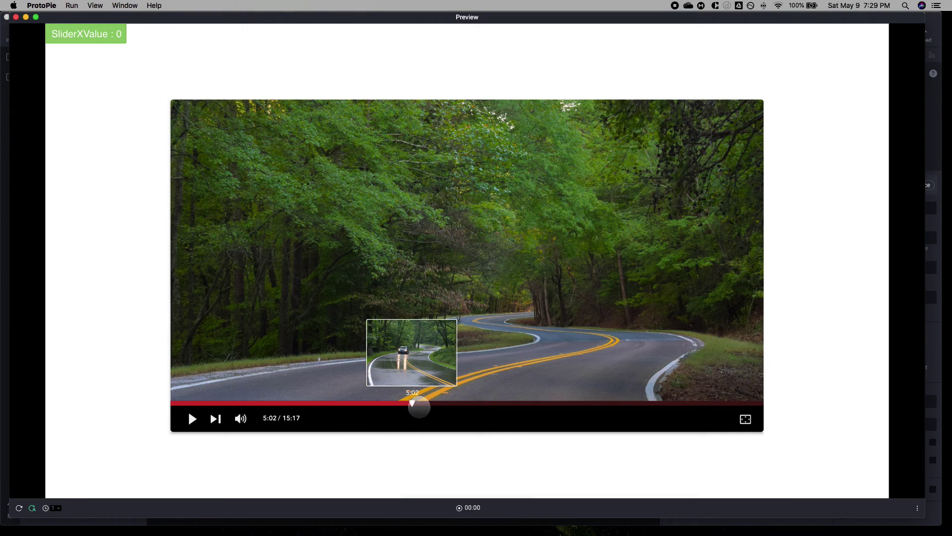
{"action": "left_click_drag", "start_coordinate": [410, 401], "coordinate": [794, 423]}
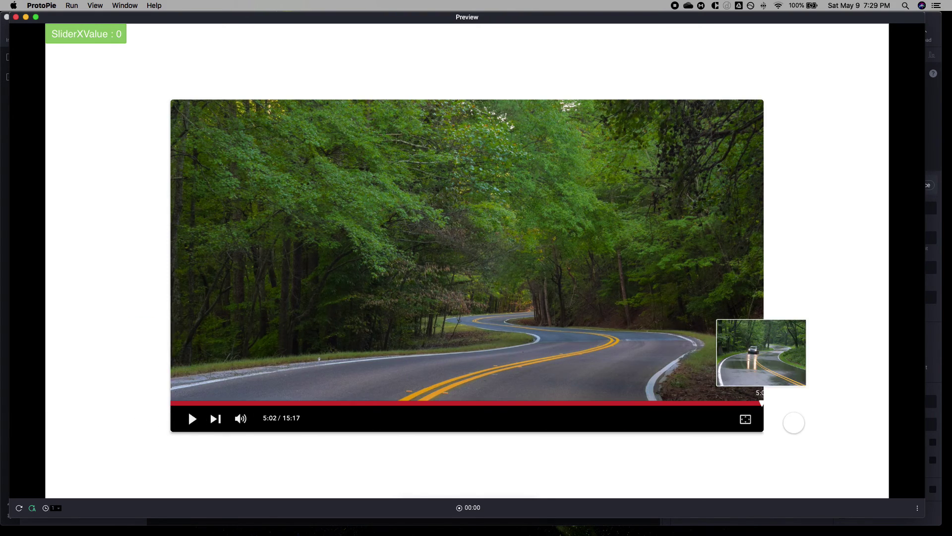
Return to the editor and collapse the Drag trigger's responses.
{"action": "left_click", "coordinate": [949, 183]}
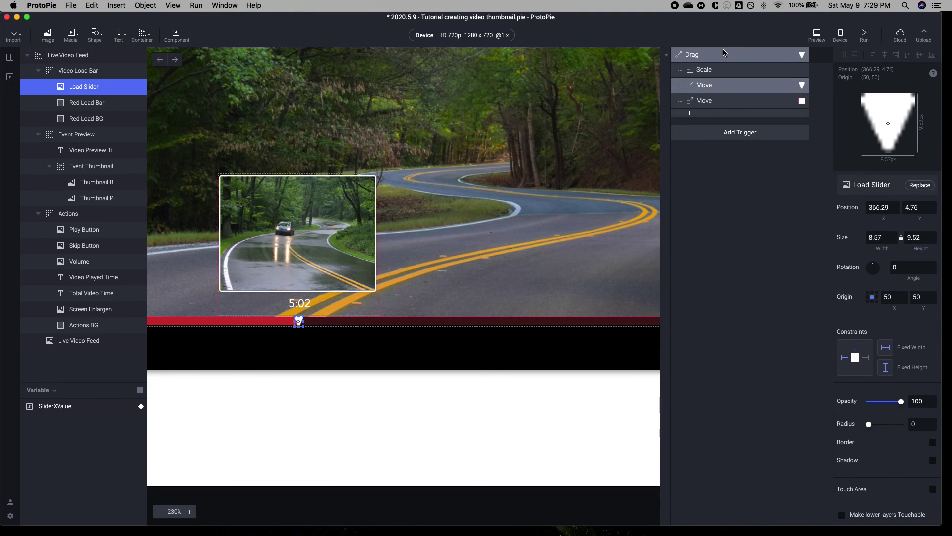
{"action": "left_click", "coordinate": [690, 60]}
{"action": "left_click", "coordinate": [666, 56]}
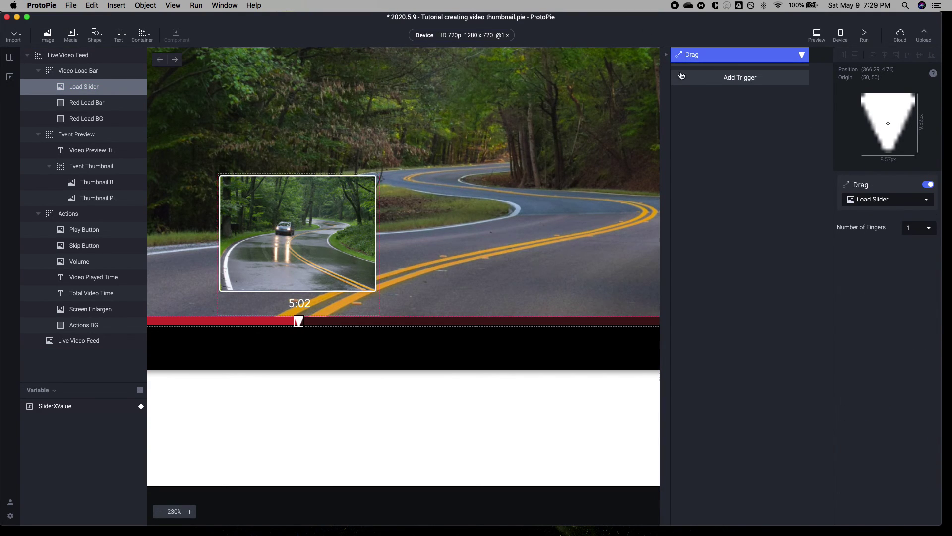
{"action": "left_click", "coordinate": [717, 80]}
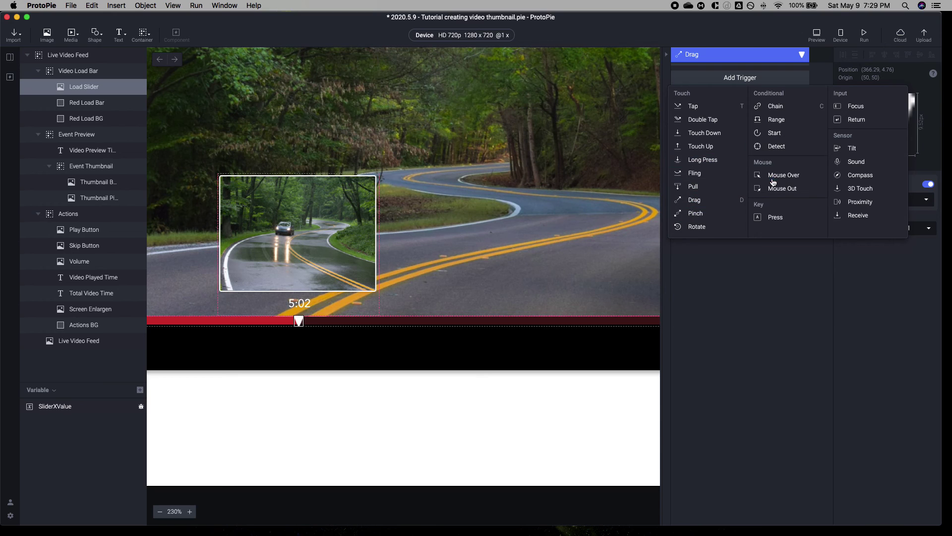
{"action": "left_click", "coordinate": [96, 137]}
Set Event Preview's opacity to 0 and confirm in preview the thumbnail stays hidden.
{"action": "left_click", "coordinate": [95, 137]}
{"action": "left_click_drag", "start_coordinate": [901, 401], "coordinate": [868, 402]}
{"action": "left_click", "coordinate": [816, 35]}
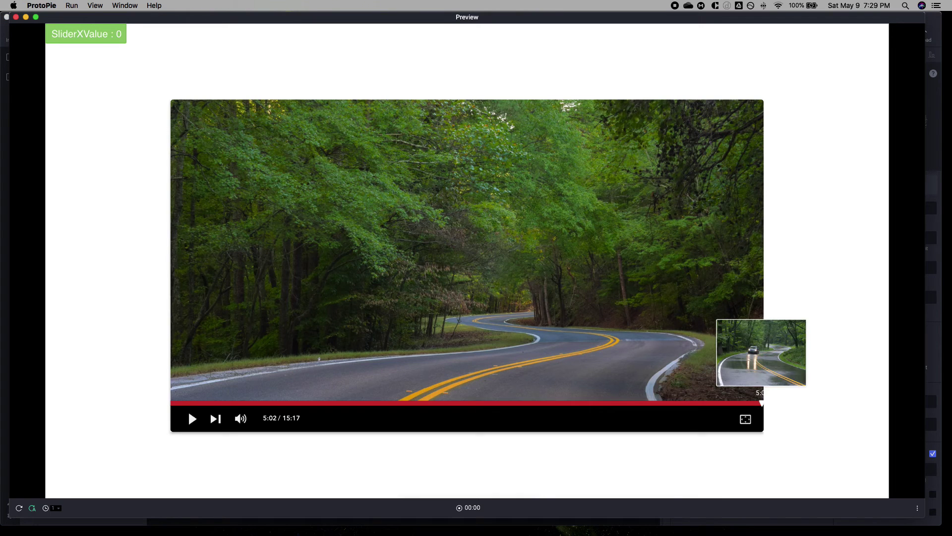
{"action": "left_click_drag", "start_coordinate": [412, 401], "coordinate": [207, 404]}
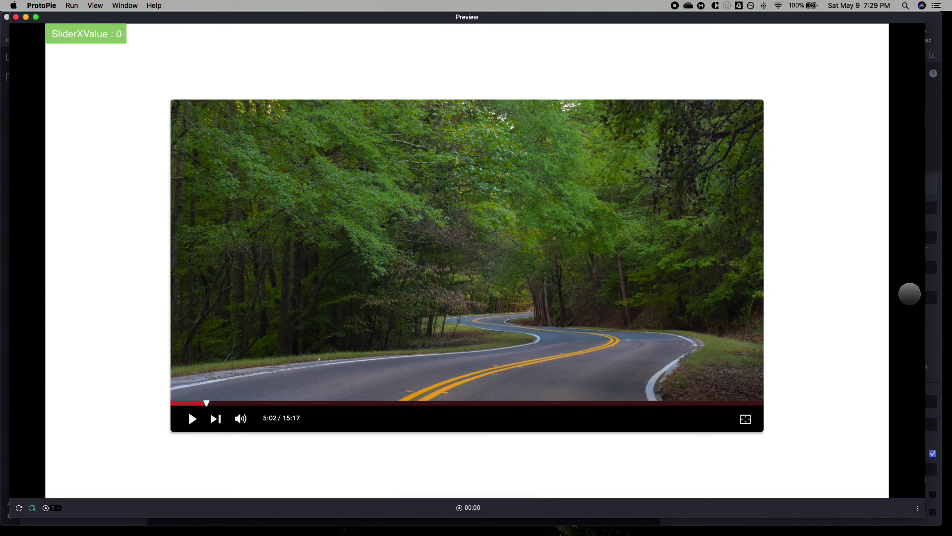
Add a Detect trigger that watches the Load Slider layer's X.
{"action": "left_click", "coordinate": [937, 321]}
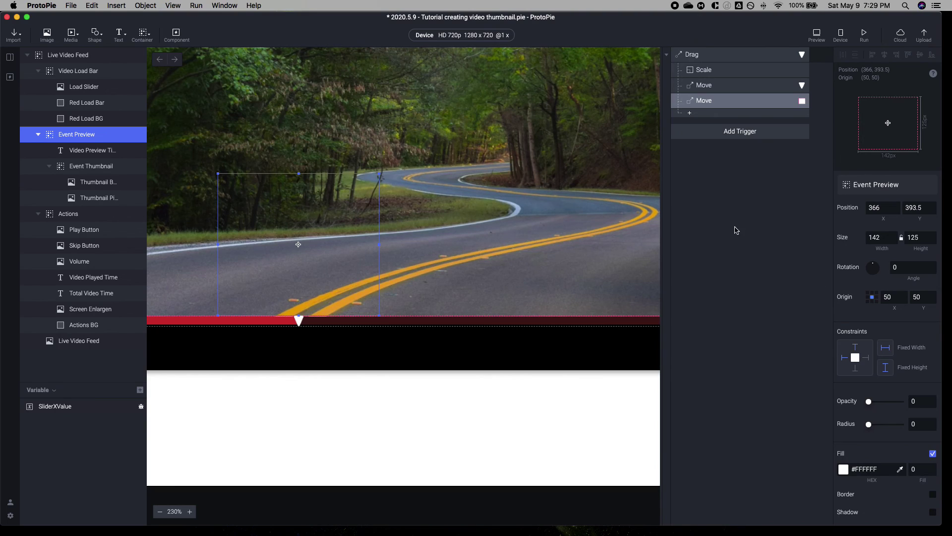
{"action": "left_click", "coordinate": [711, 135]}
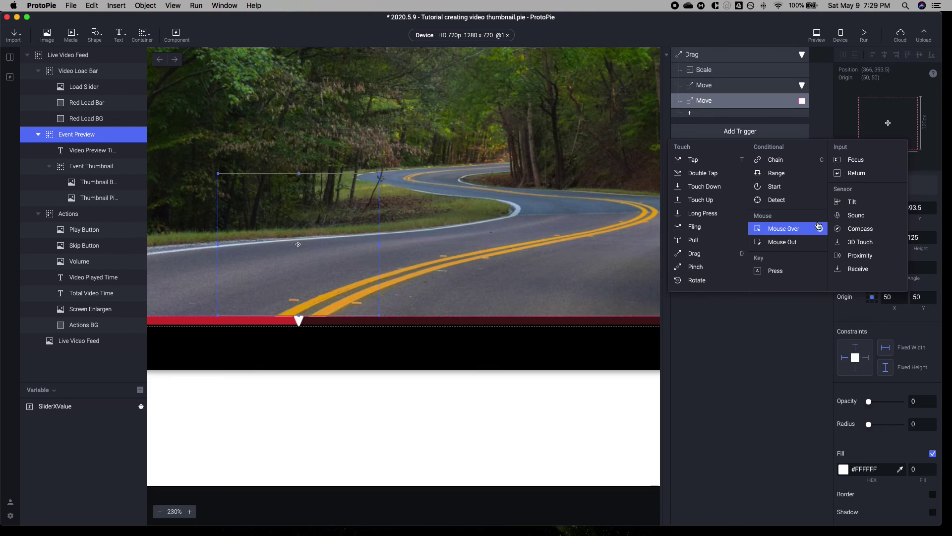
{"action": "left_click", "coordinate": [776, 199]}
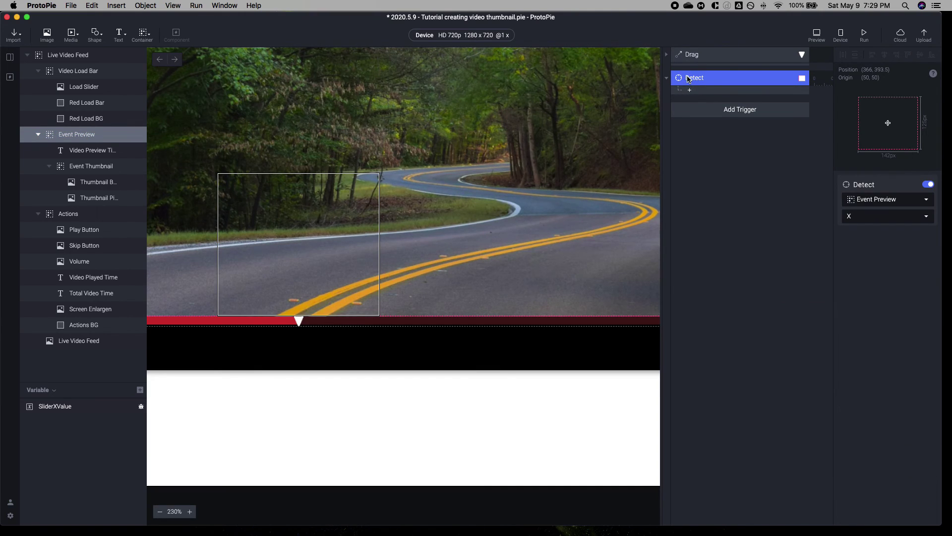
{"action": "left_click", "coordinate": [878, 200]}
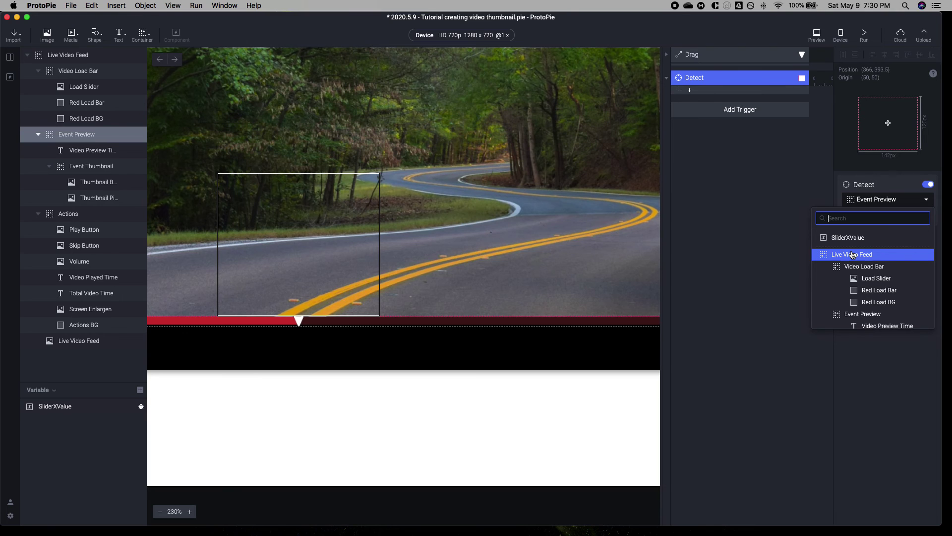
{"action": "scroll", "coordinate": [857, 268], "scroll_direction": "down", "scroll_amount": 2}
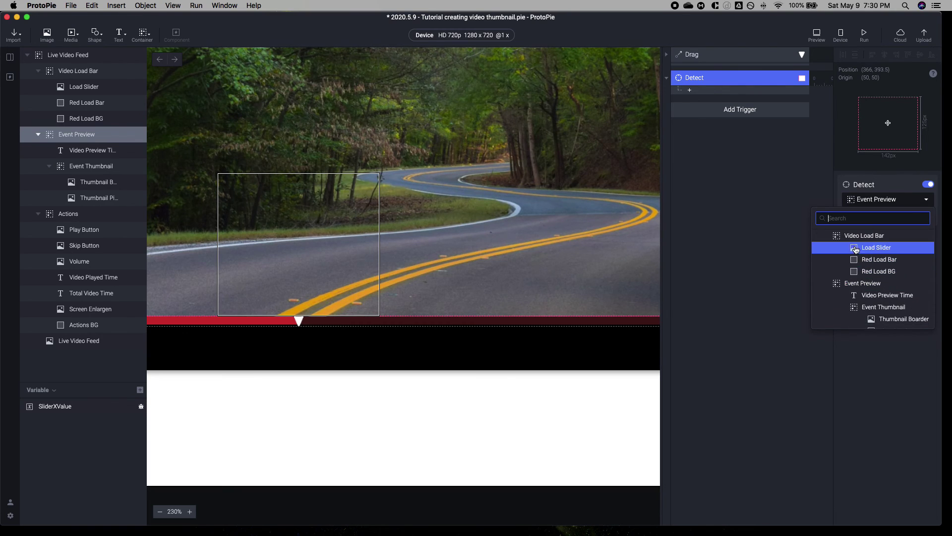
{"action": "left_click", "coordinate": [855, 249]}
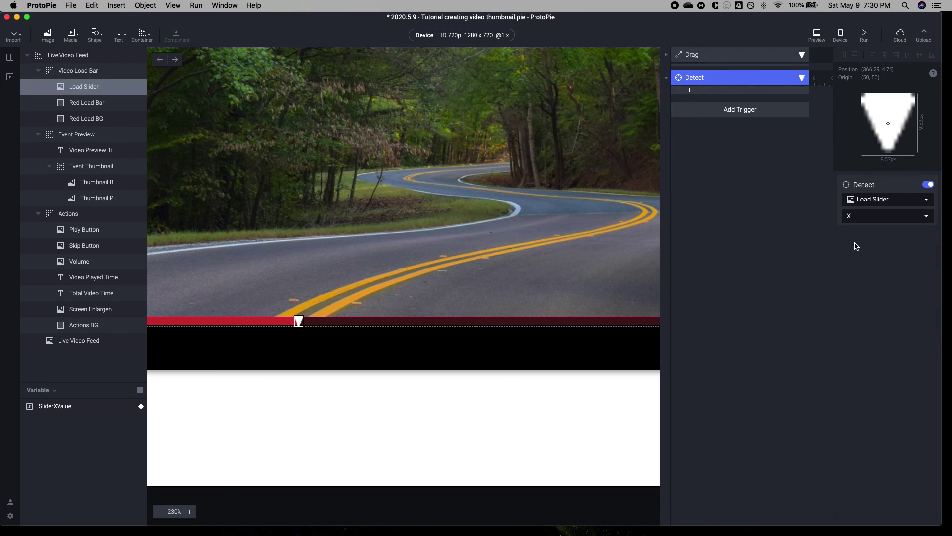
Give the Detect trigger an Opacity response setting Event Preview to 100 over 0.2 s.
{"action": "left_click", "coordinate": [690, 91]}
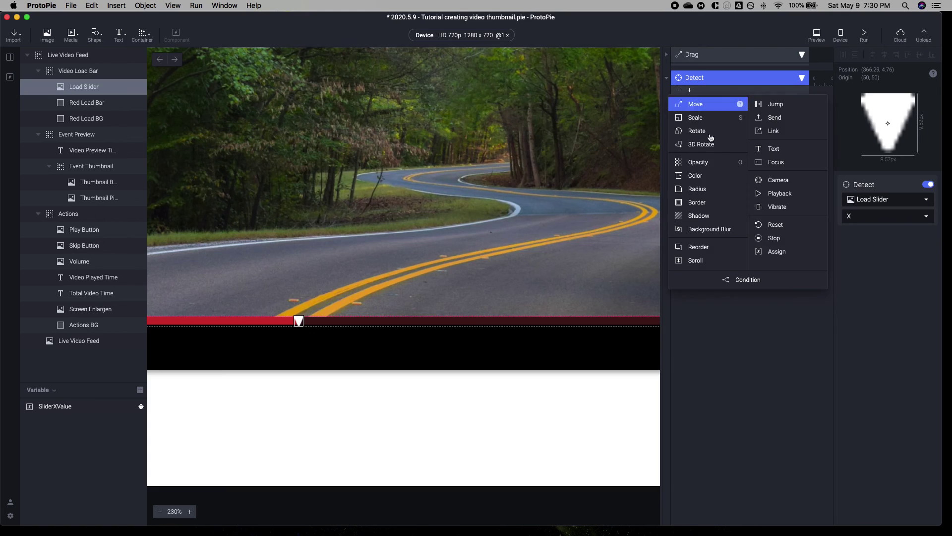
{"action": "left_click", "coordinate": [696, 166]}
{"action": "left_click", "coordinate": [878, 201]}
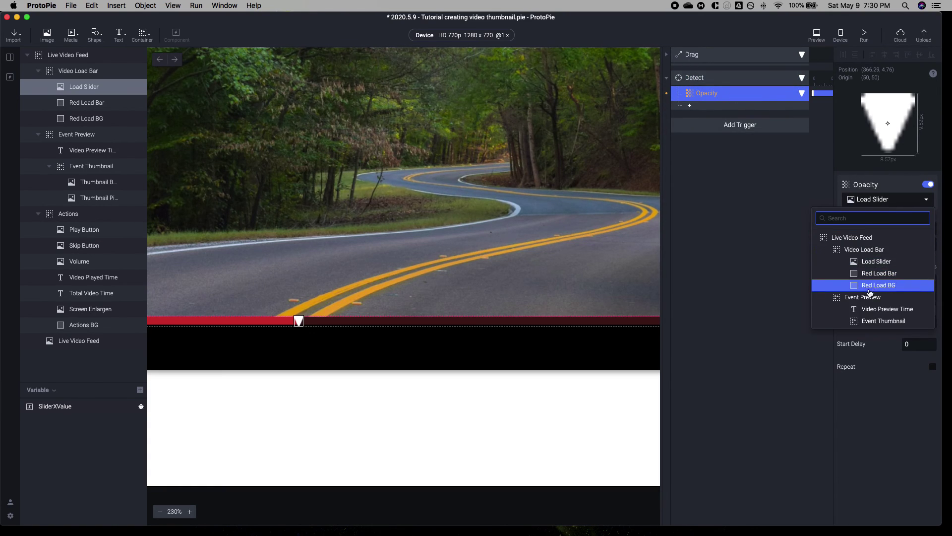
{"action": "left_click", "coordinate": [869, 294]}
{"action": "left_click", "coordinate": [900, 244]}
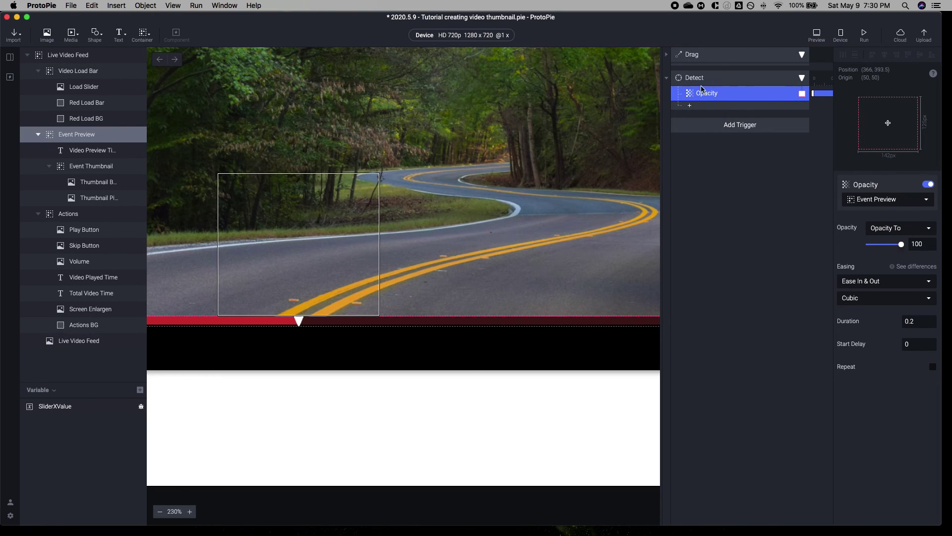
{"action": "left_click", "coordinate": [690, 106]}
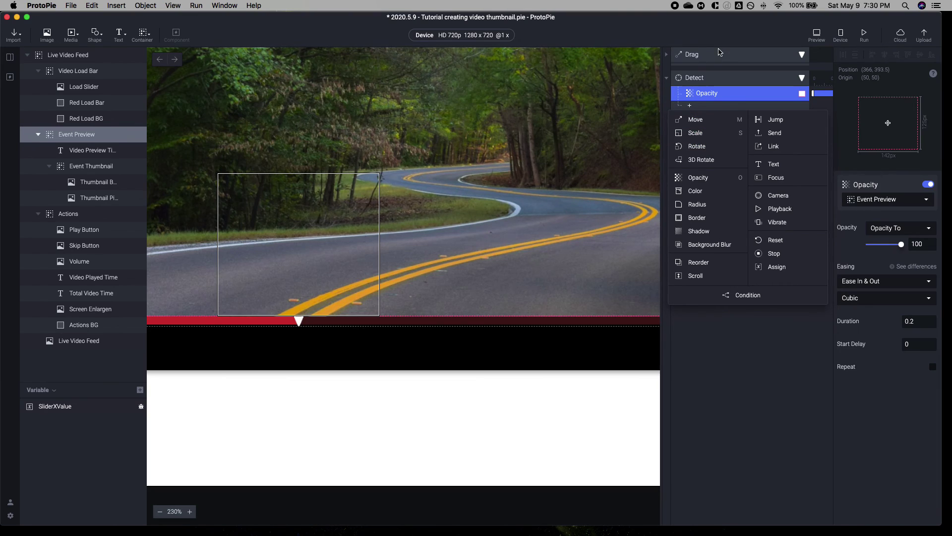
Add two Mouse Out triggers, discarding an accidentally added Mouse Over trigger.
{"action": "left_click", "coordinate": [711, 77]}
{"action": "left_click", "coordinate": [686, 124]}
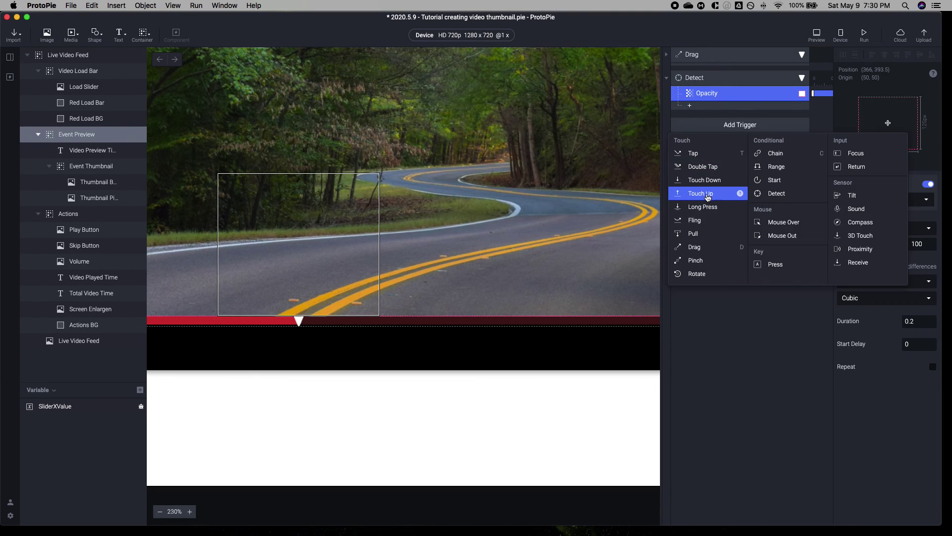
{"action": "left_click", "coordinate": [769, 218]}
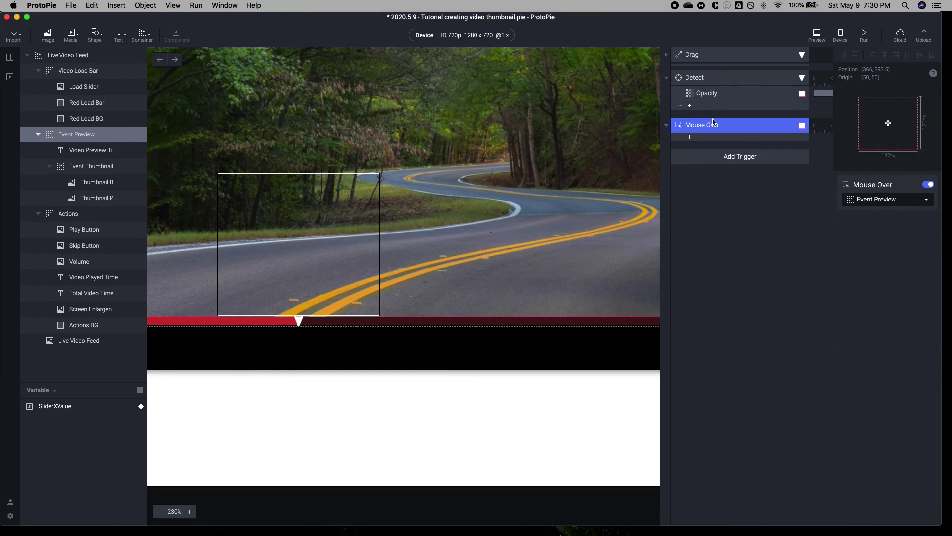
{"action": "key", "text": "BackSpace"}
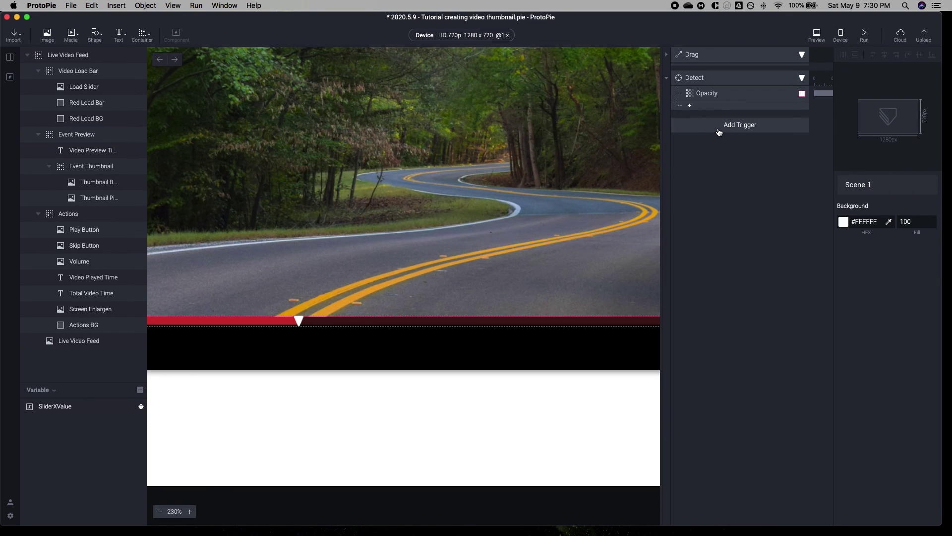
{"action": "left_click", "coordinate": [719, 126]}
{"action": "left_click", "coordinate": [774, 237]}
{"action": "key", "text": "super+d"}
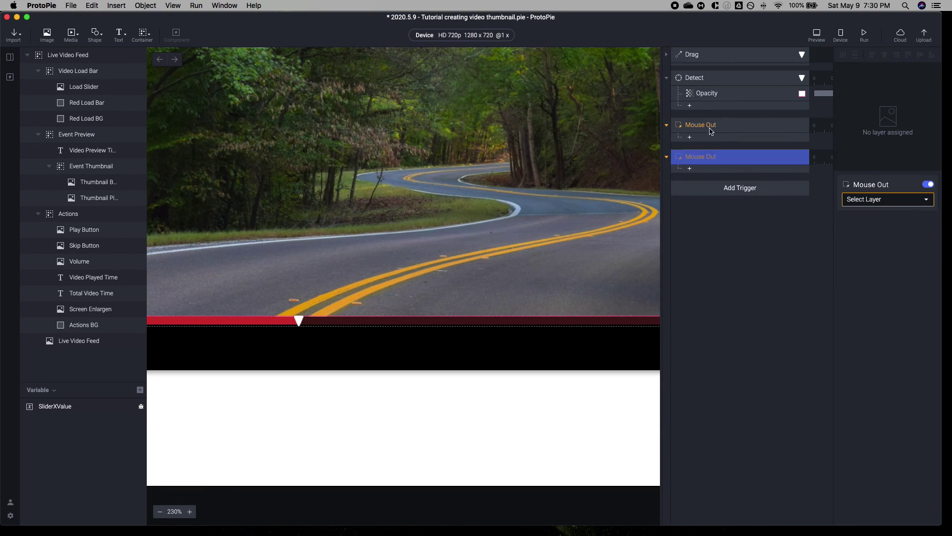
Set the first Mouse Out trigger's layer to Event Preview.
{"action": "left_click", "coordinate": [719, 124]}
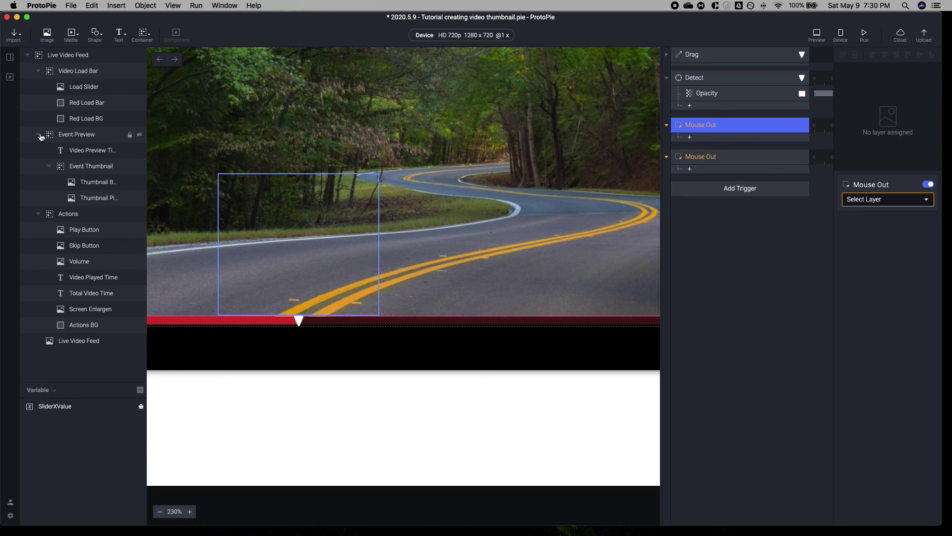
{"action": "left_click", "coordinate": [38, 135]}
{"action": "left_click", "coordinate": [78, 72]}
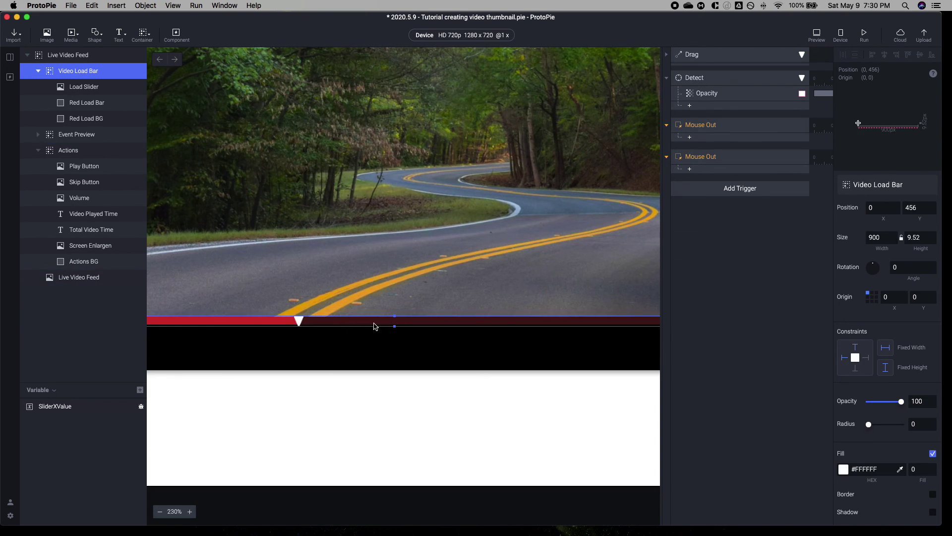
{"action": "scroll", "coordinate": [422, 334], "scroll_direction": "down", "scroll_amount": 5}
{"action": "scroll", "coordinate": [422, 334], "scroll_direction": "down", "scroll_amount": 1}
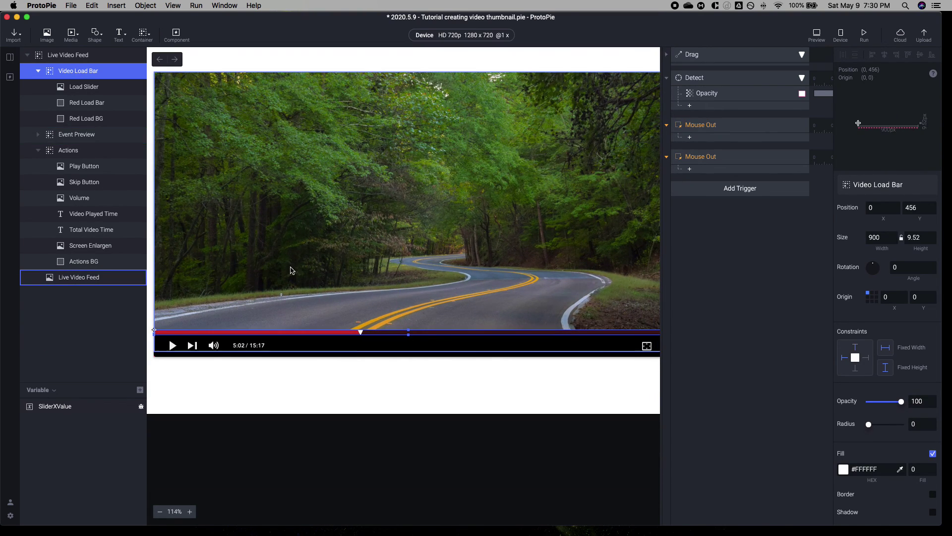
{"action": "left_click", "coordinate": [62, 134]}
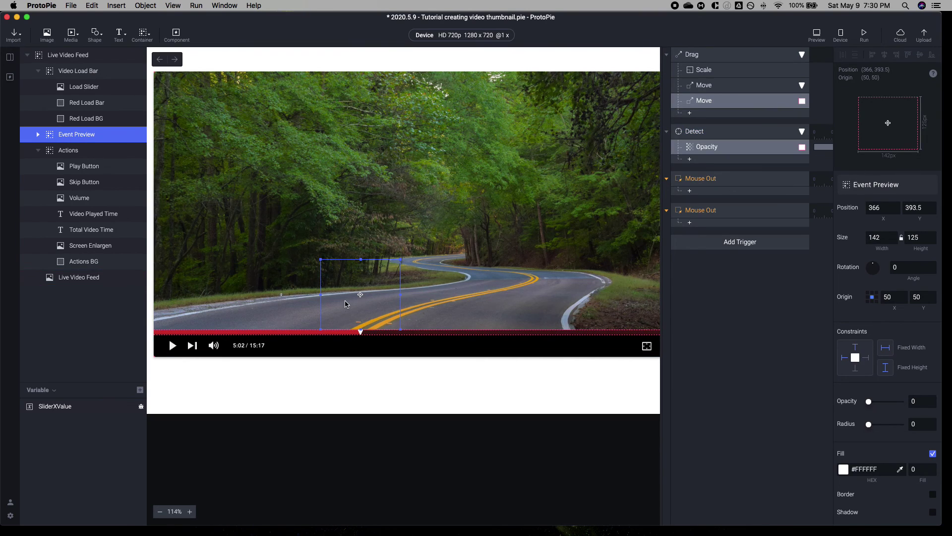
{"action": "left_click", "coordinate": [689, 179]}
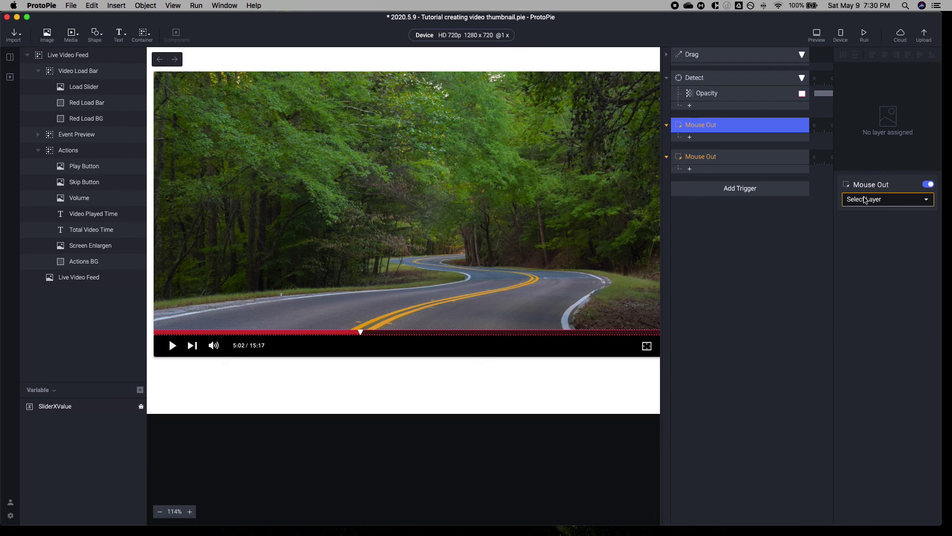
{"action": "left_click", "coordinate": [864, 199]}
{"action": "left_click", "coordinate": [865, 297]}
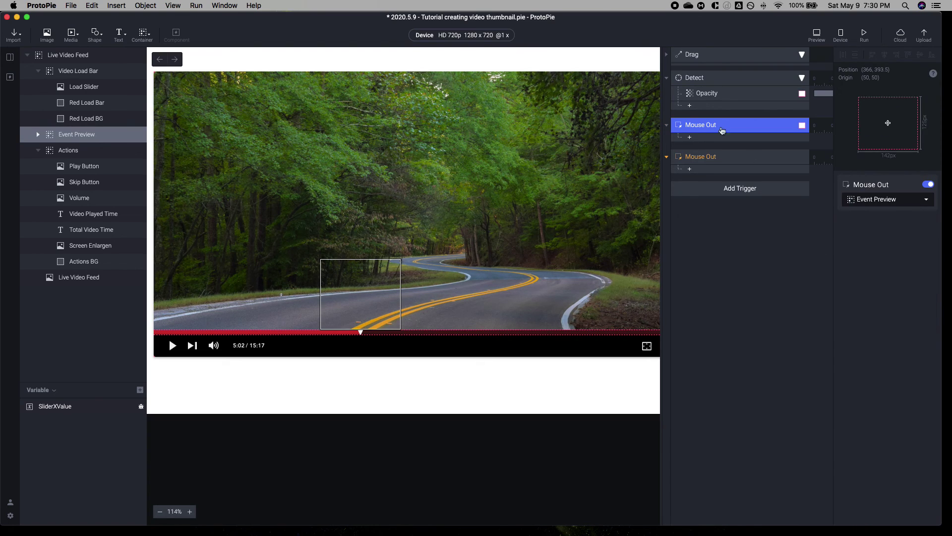
Set the second Mouse Out trigger's layer to Video Load Bar.
{"action": "left_click", "coordinate": [702, 157]}
{"action": "left_click", "coordinate": [864, 199]}
{"action": "scroll", "coordinate": [875, 293], "scroll_direction": "down", "scroll_amount": 5}
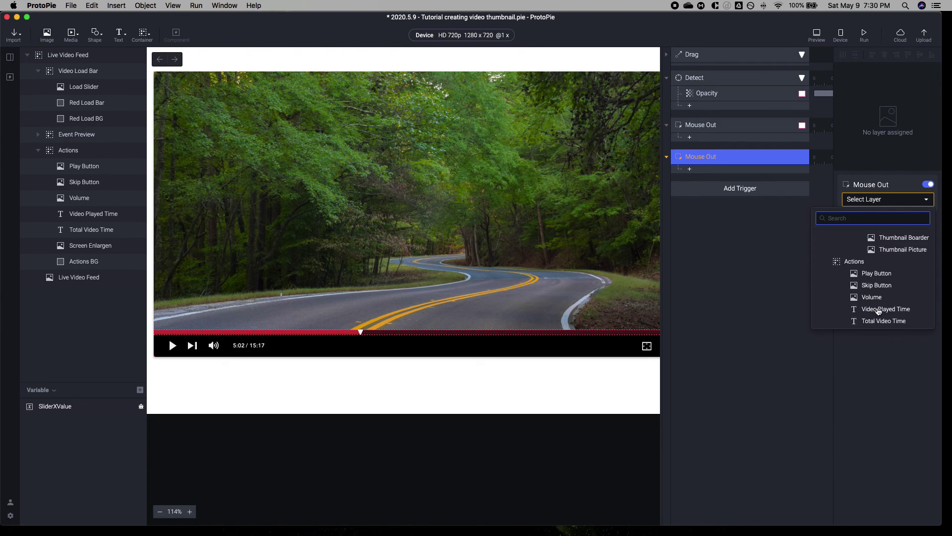
{"action": "scroll", "coordinate": [873, 274], "scroll_direction": "up", "scroll_amount": 5}
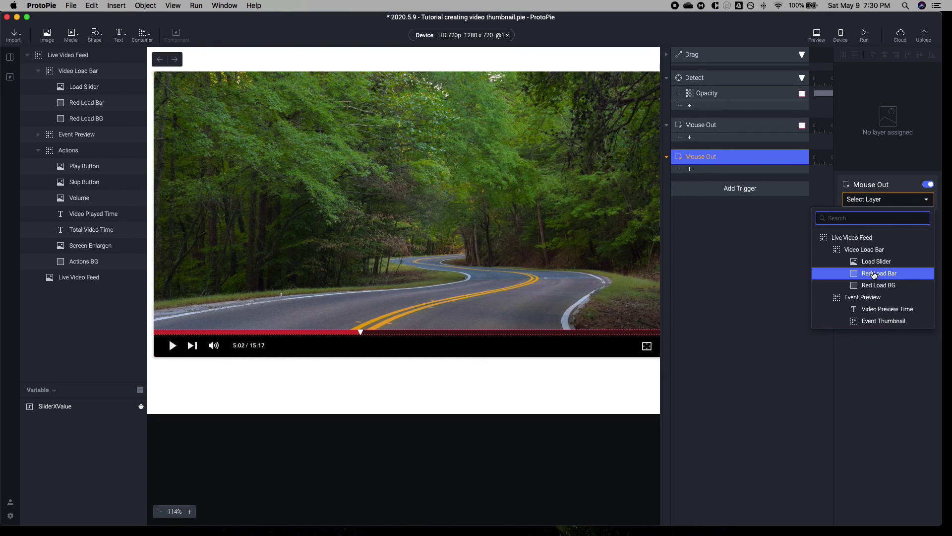
{"action": "left_click", "coordinate": [863, 249]}
{"action": "left_click", "coordinate": [667, 157]}
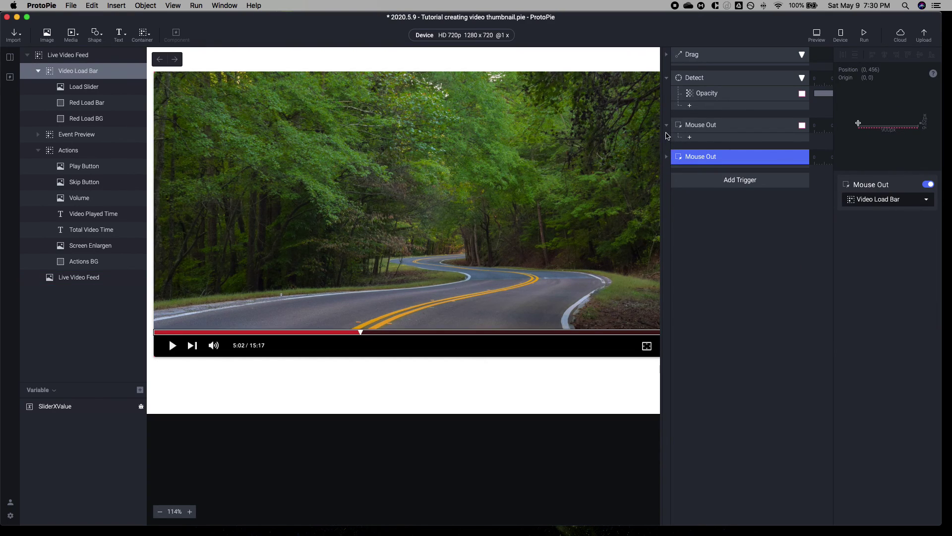
{"action": "left_click", "coordinate": [668, 158]}
Add an Opacity response under each of the two Mouse Out triggers.
{"action": "left_click", "coordinate": [689, 168]}
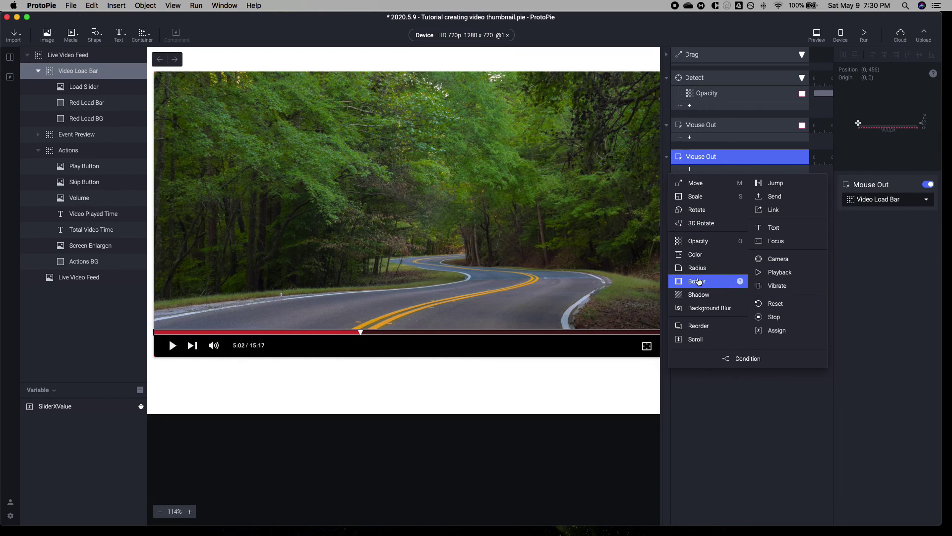
{"action": "left_click", "coordinate": [698, 241]}
{"action": "left_click", "coordinate": [700, 126]}
{"action": "key", "text": "ctrl+v"}
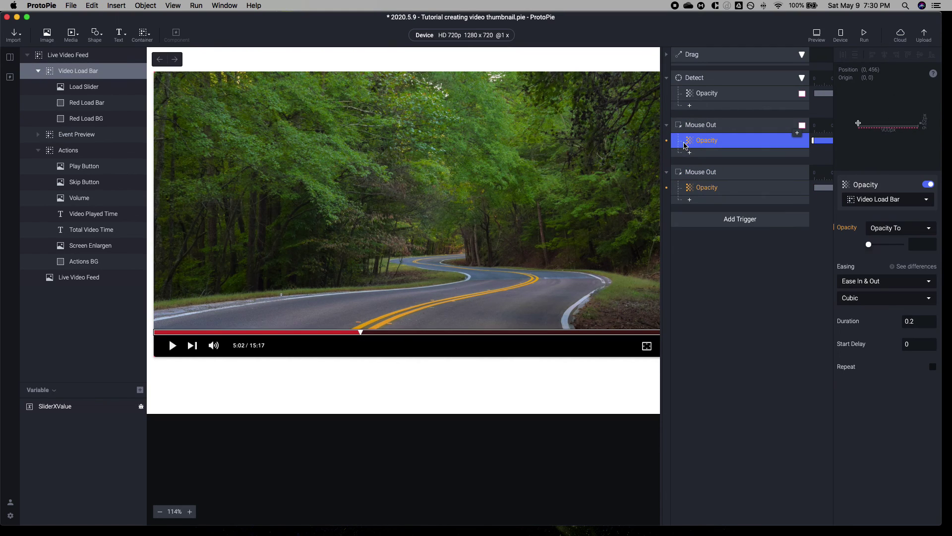
{"action": "left_click", "coordinate": [699, 126]}
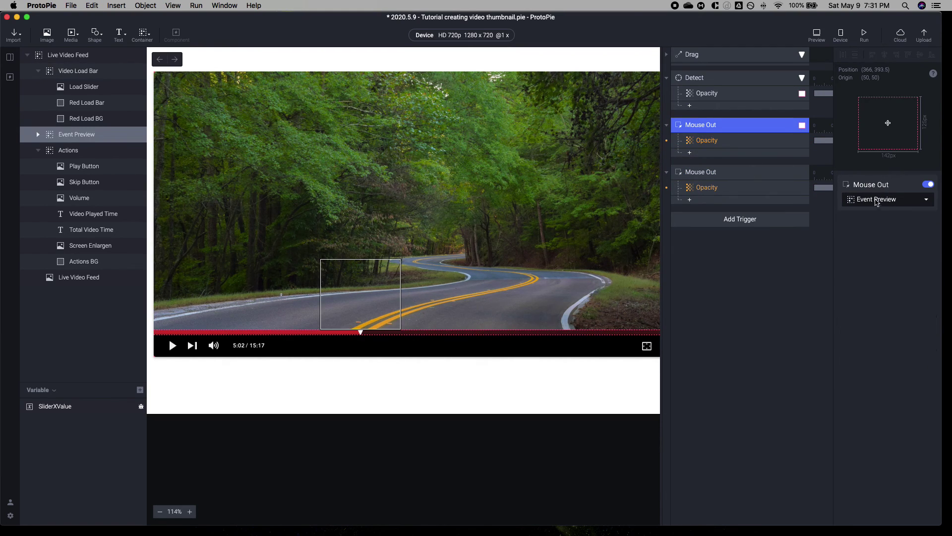
{"action": "left_click", "coordinate": [710, 141]}
{"action": "left_click", "coordinate": [708, 188], "text": "shift"}
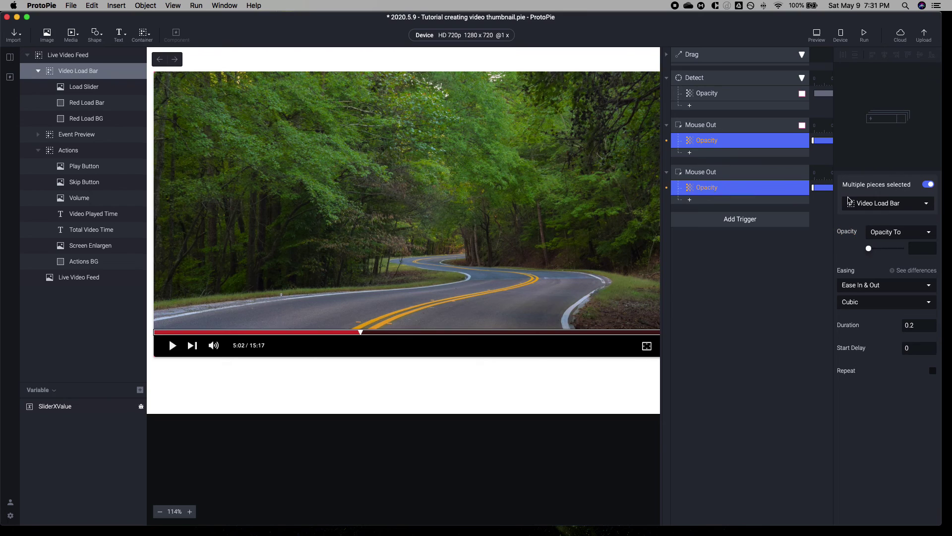
Make both Opacity responses fade Event Preview to 0 with Ease Out Expo over 1.5 s.
{"action": "left_click", "coordinate": [869, 203]}
{"action": "left_click", "coordinate": [863, 301]}
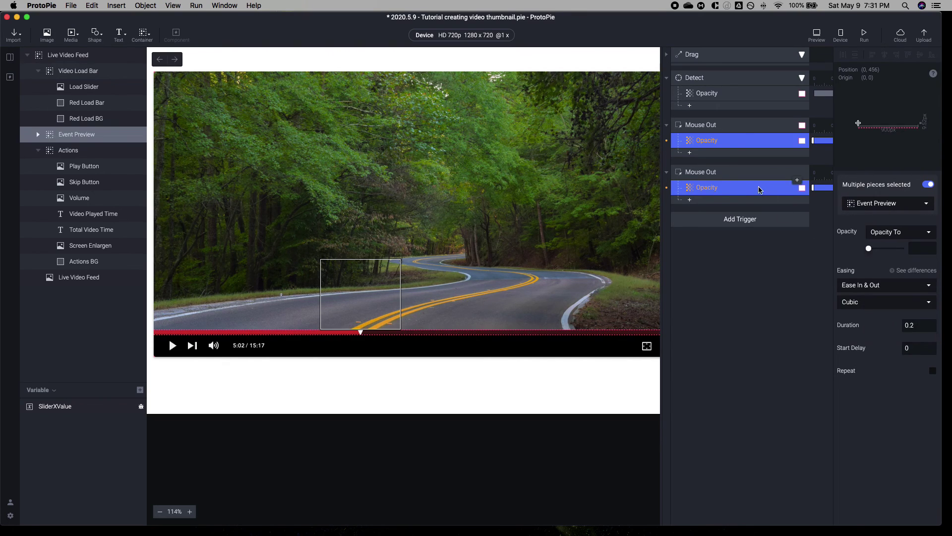
{"action": "left_click_drag", "start_coordinate": [897, 250], "coordinate": [686, 252]}
{"action": "left_click", "coordinate": [915, 324]}
{"action": "left_click", "coordinate": [853, 281]}
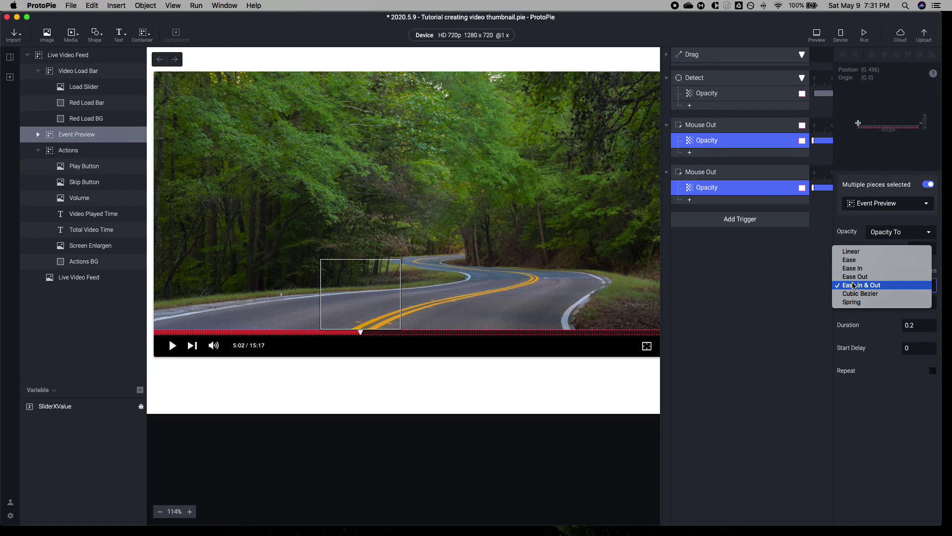
{"action": "left_click", "coordinate": [855, 274]}
{"action": "left_click", "coordinate": [856, 303]}
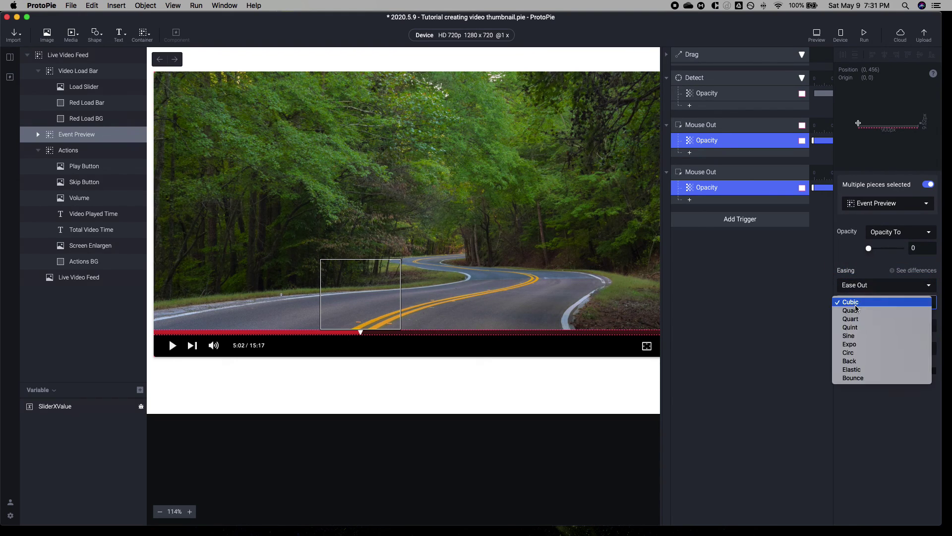
{"action": "left_click", "coordinate": [858, 345]}
{"action": "left_click", "coordinate": [921, 323]}
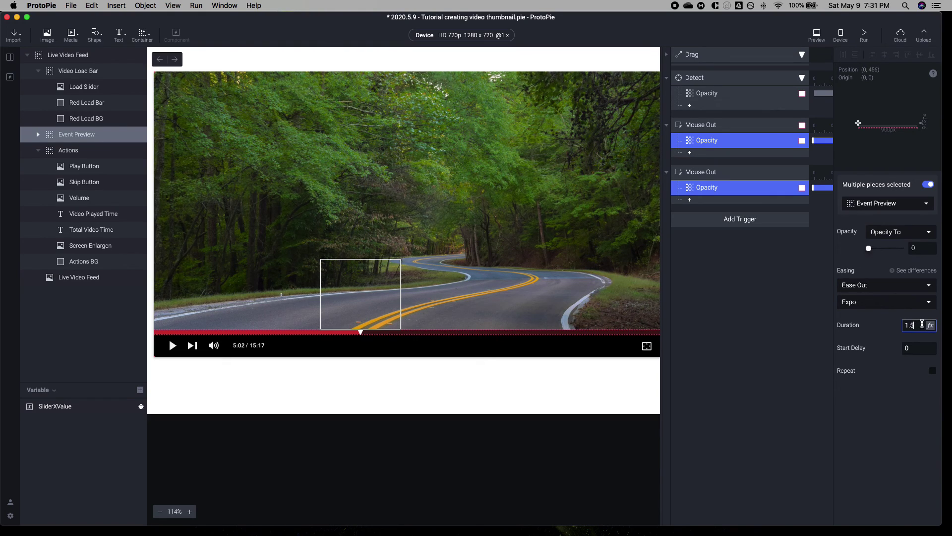
{"action": "left_click", "coordinate": [743, 286]}
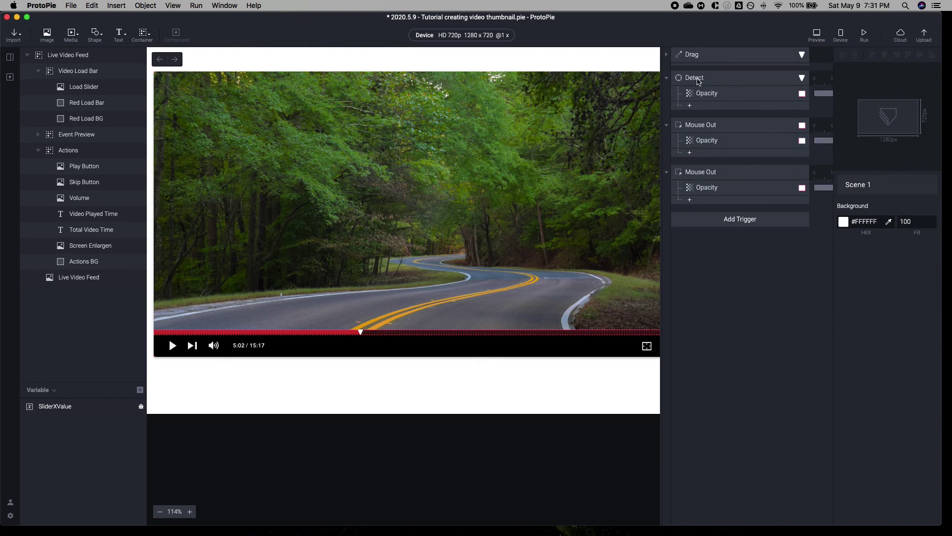
{"action": "left_click", "coordinate": [667, 54]}
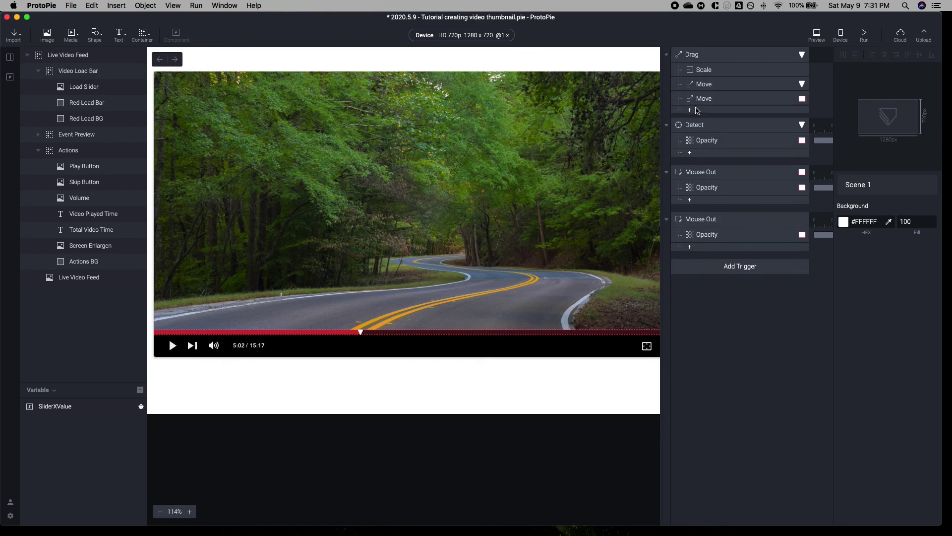
{"action": "left_click", "coordinate": [707, 133]}
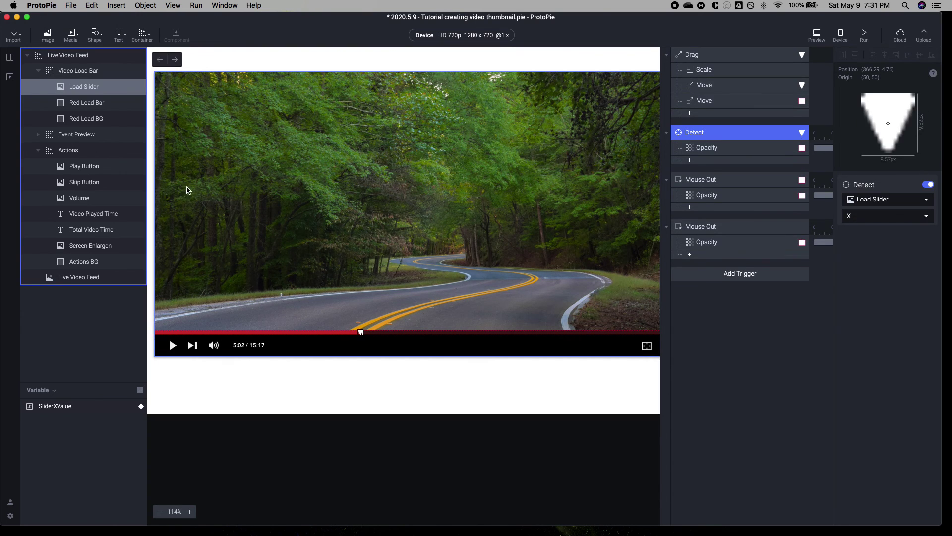
{"action": "left_click", "coordinate": [361, 293]}
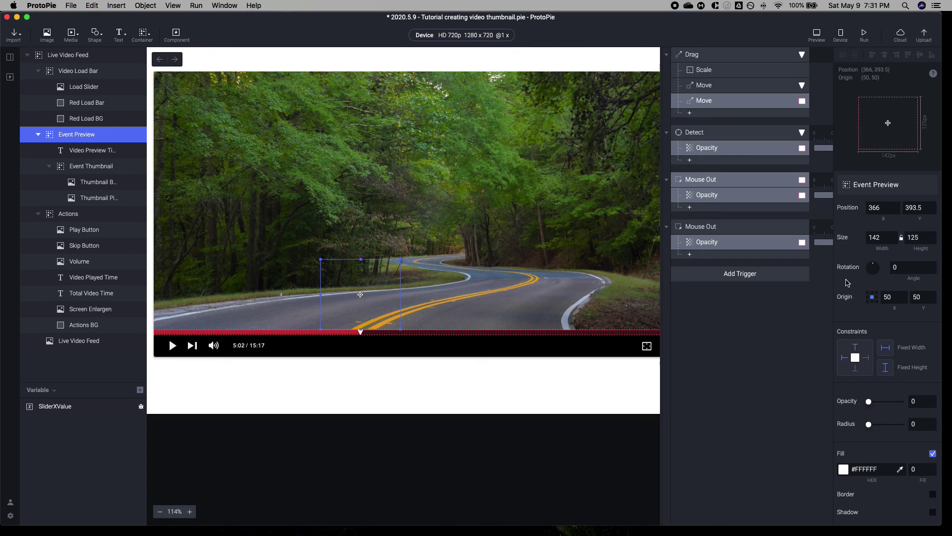
{"action": "left_click", "coordinate": [693, 133]}
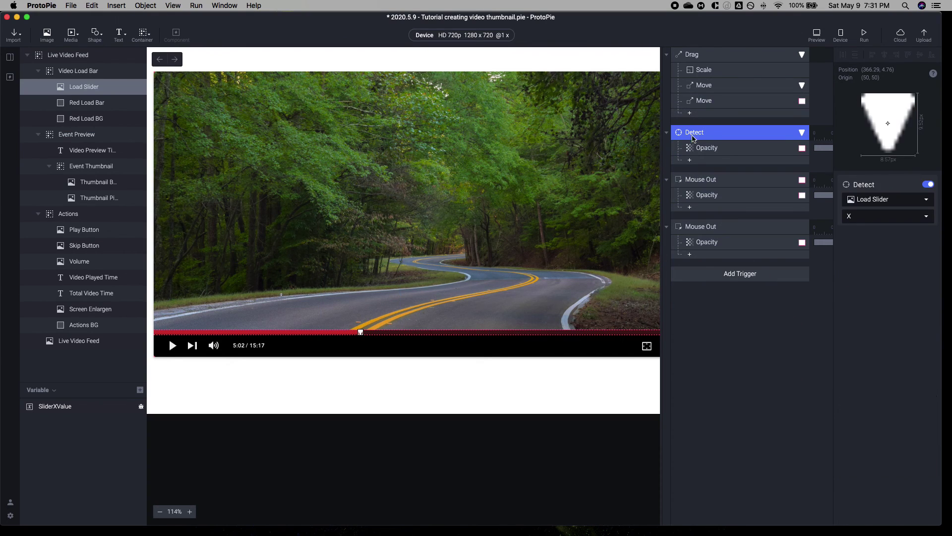
{"action": "left_click", "coordinate": [816, 35]}
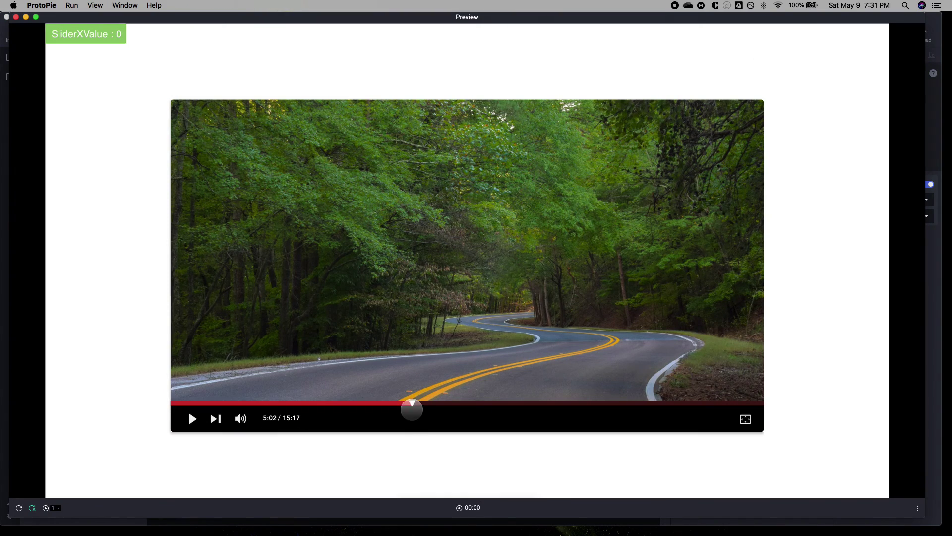
{"action": "left_click_drag", "start_coordinate": [410, 402], "coordinate": [122, 413]}
{"action": "left_click_drag", "start_coordinate": [199, 409], "coordinate": [711, 402]}
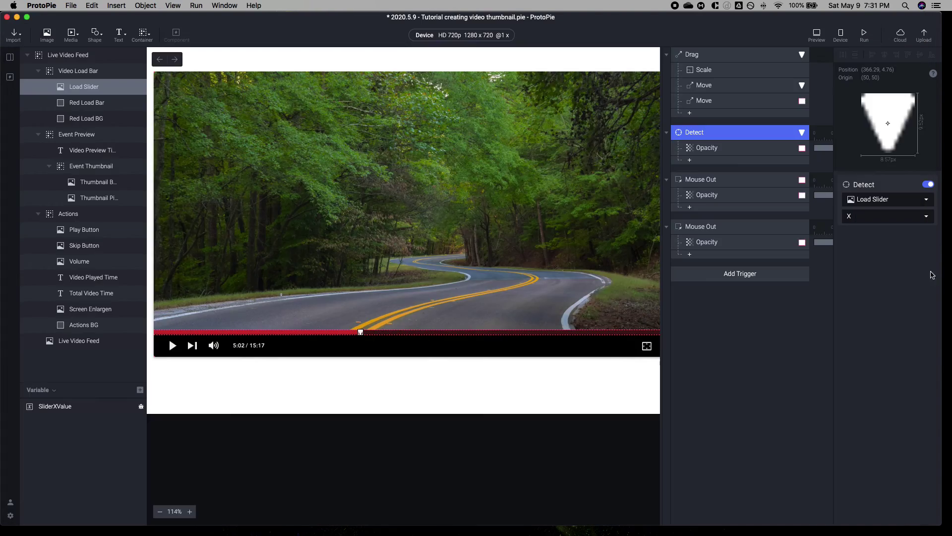
Set the Detect trigger's Opacity response duration to 0, keeping its easing unchanged.
{"action": "left_click", "coordinate": [719, 148]}
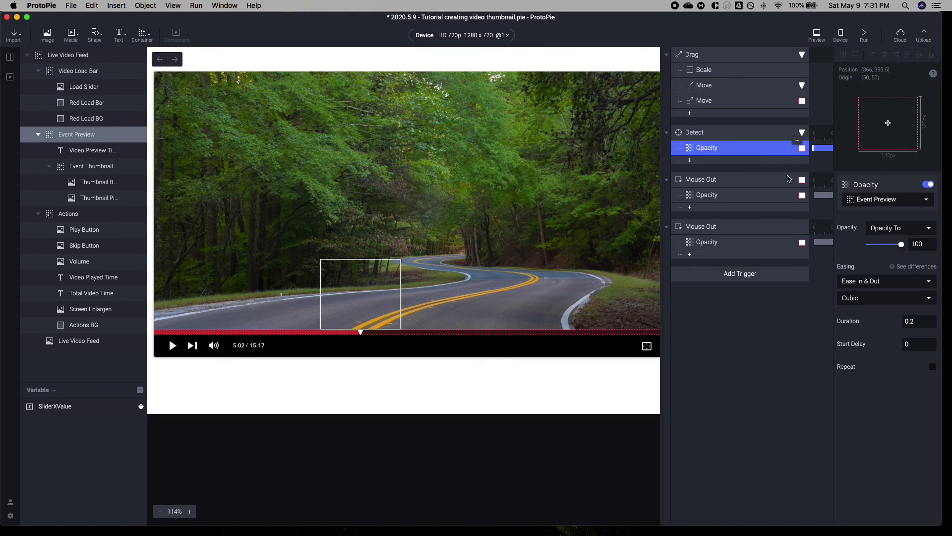
{"action": "left_click", "coordinate": [918, 323]}
{"action": "type", "text": "0"}
{"action": "key", "text": "Return"}
{"action": "left_click", "coordinate": [844, 283]}
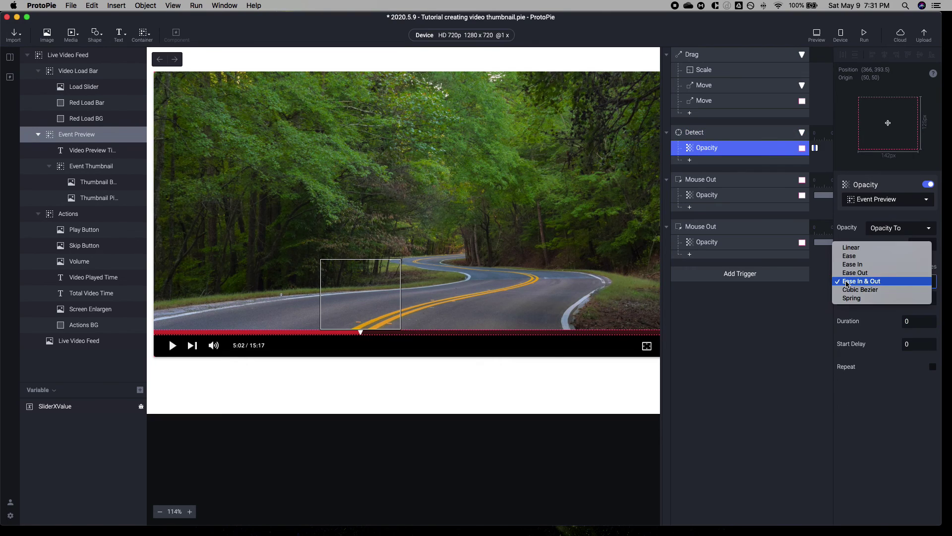
{"action": "left_click", "coordinate": [820, 311]}
Preview the prototype and scrub the slider to confirm the thumbnail appears instantly.
{"action": "left_click", "coordinate": [807, 30]}
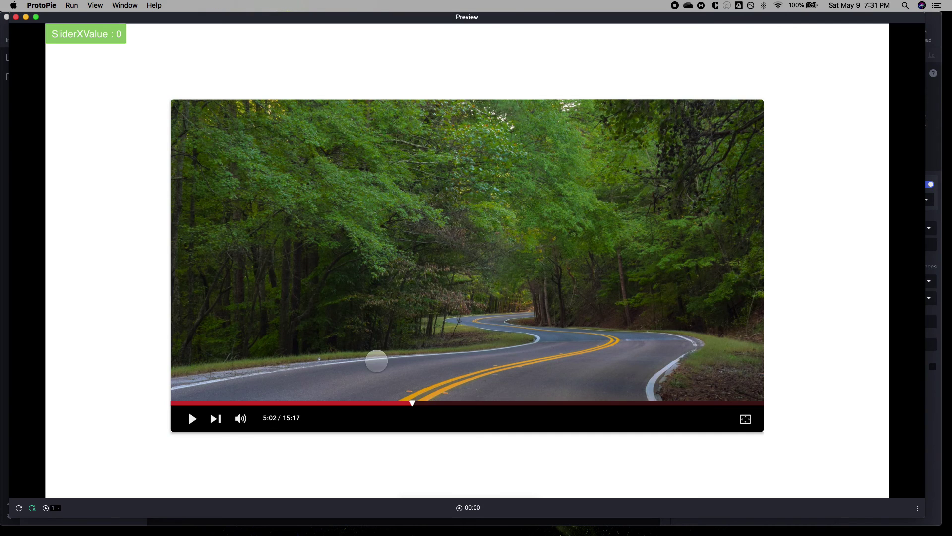
{"action": "left_click_drag", "start_coordinate": [443, 400], "coordinate": [631, 399]}
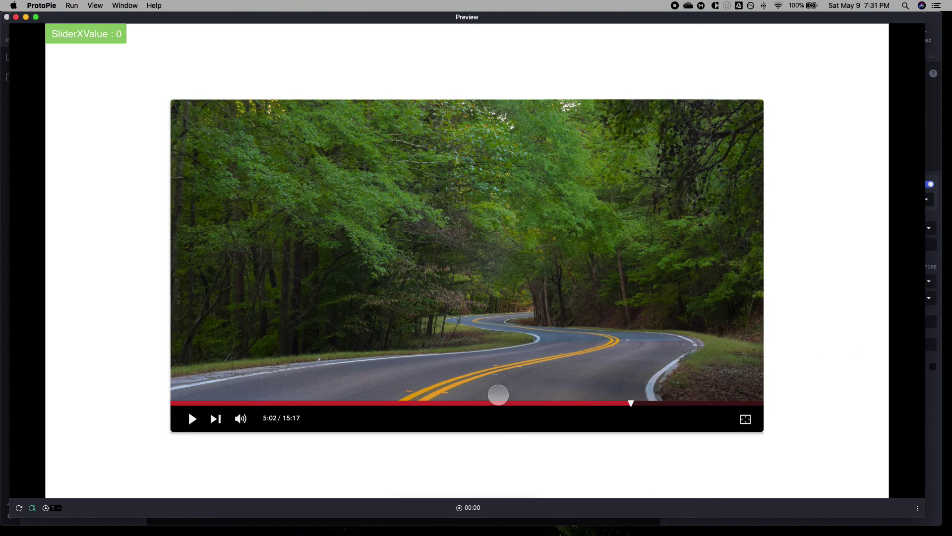
{"action": "left_click_drag", "start_coordinate": [626, 402], "coordinate": [543, 401]}
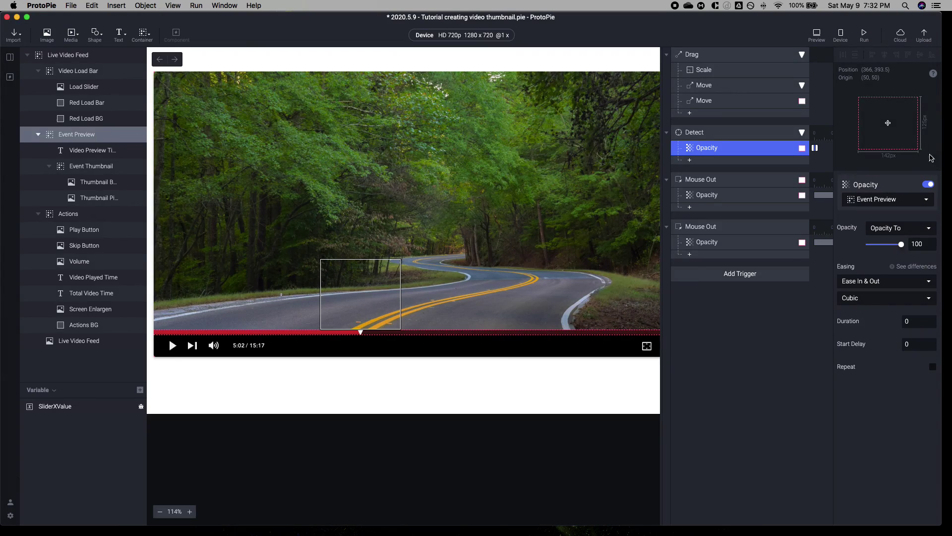
Replace the SliderXValue variable with a new scene-only variable named SliderXValue.
{"action": "left_click", "coordinate": [940, 155]}
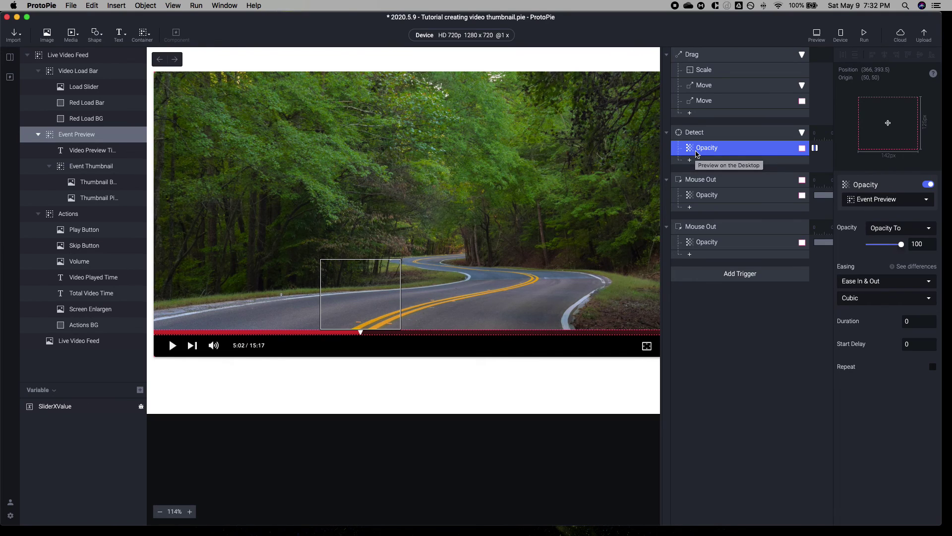
{"action": "left_click", "coordinate": [75, 406]}
{"action": "key", "text": "BackSpace"}
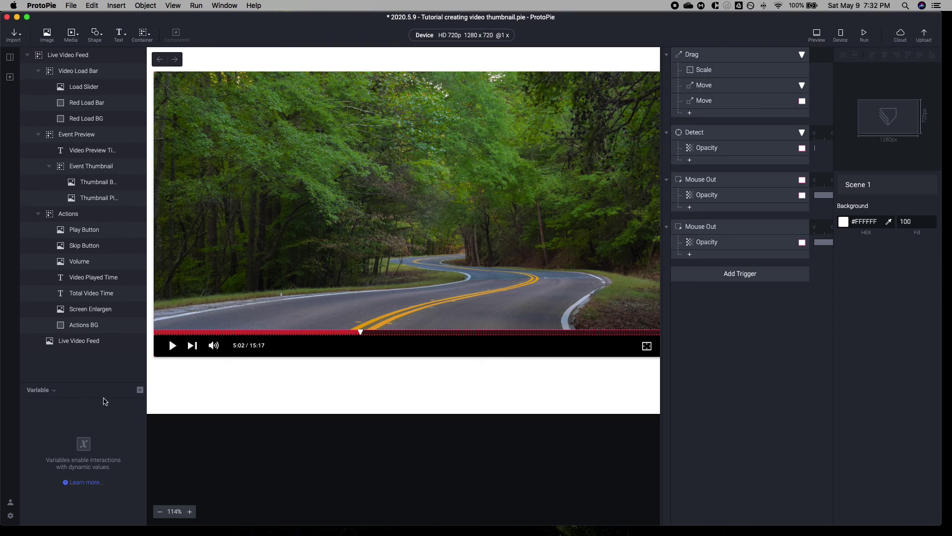
{"action": "left_click", "coordinate": [140, 390]}
{"action": "left_click", "coordinate": [107, 415]}
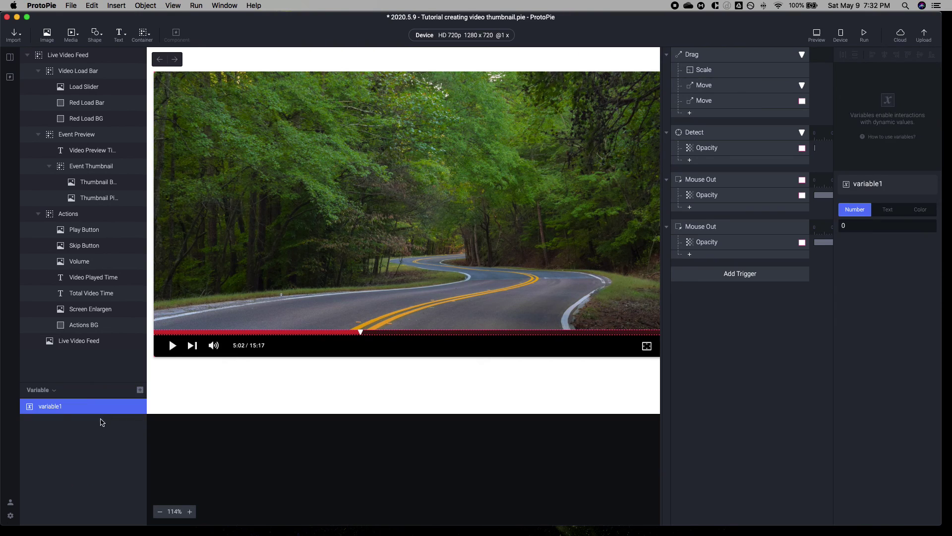
{"action": "double_click", "coordinate": [53, 407]}
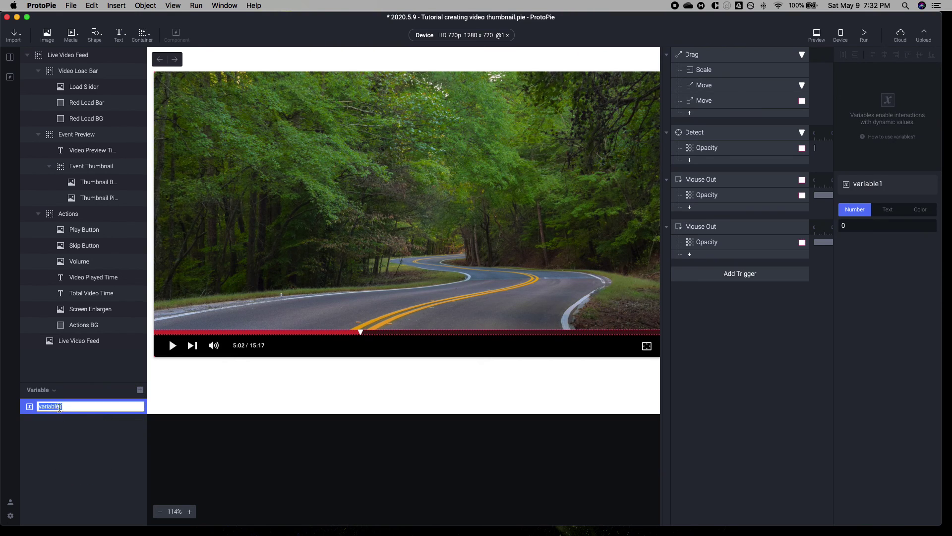
{"action": "type", "text": "SliderXValue"}
{"action": "key", "text": "Return"}
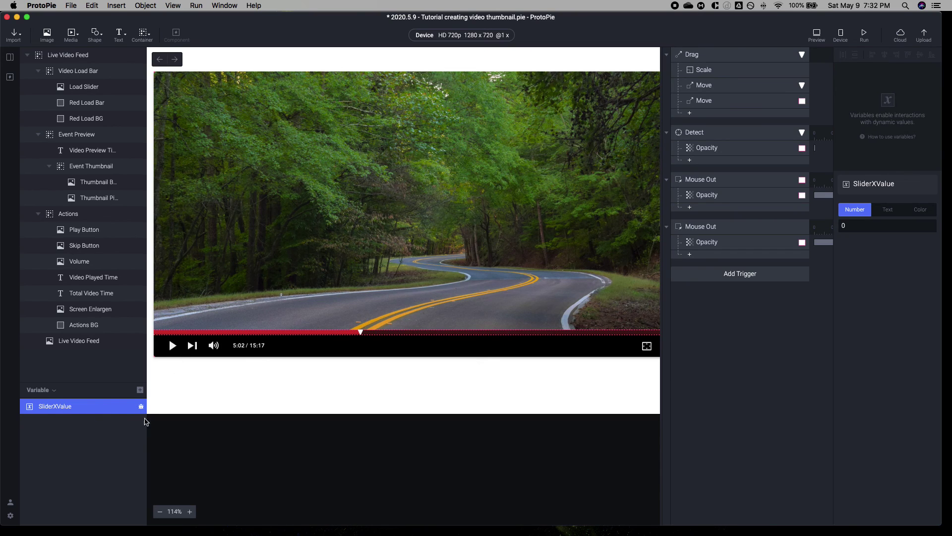
{"action": "scroll", "coordinate": [240, 380], "scroll_direction": "up", "scroll_amount": 3}
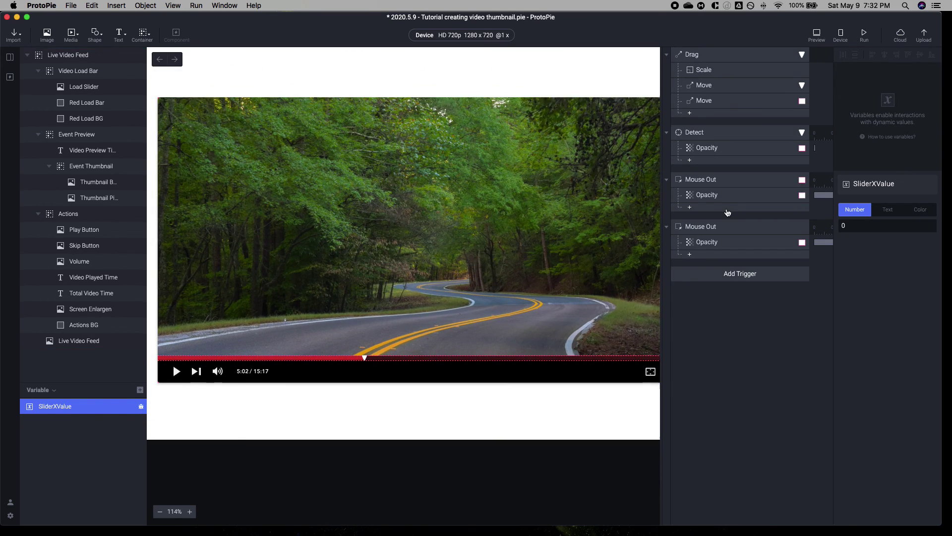
Move the Detect trigger below the two Mouse Out triggers.
{"action": "left_click", "coordinate": [691, 137]}
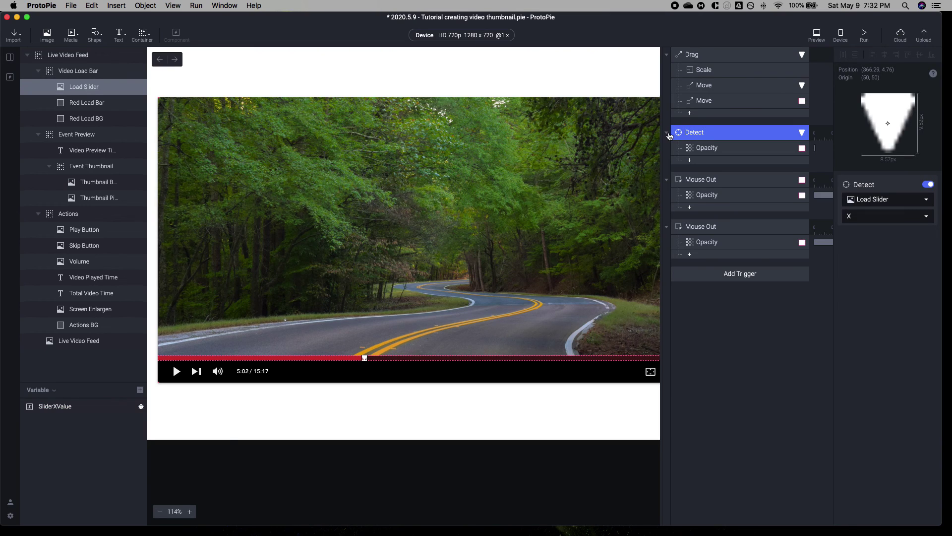
{"action": "left_click", "coordinate": [668, 134]}
{"action": "left_click_drag", "start_coordinate": [705, 133], "coordinate": [708, 239]}
{"action": "left_click", "coordinate": [667, 133]}
{"action": "left_click", "coordinate": [666, 155]}
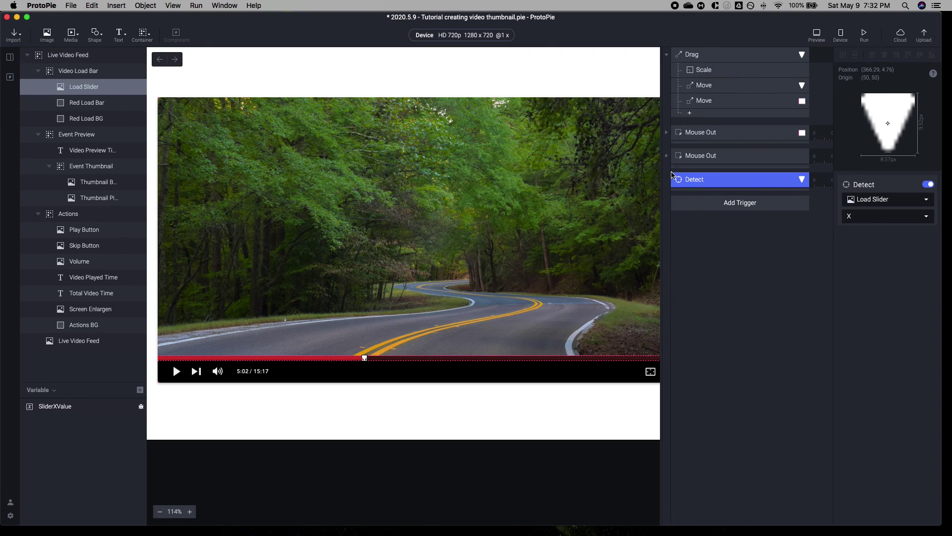
{"action": "left_click", "coordinate": [667, 178]}
Add an Assign response to Detect setting SliderXValue to the formula `Load Slider`.x.
{"action": "left_click", "coordinate": [691, 208]}
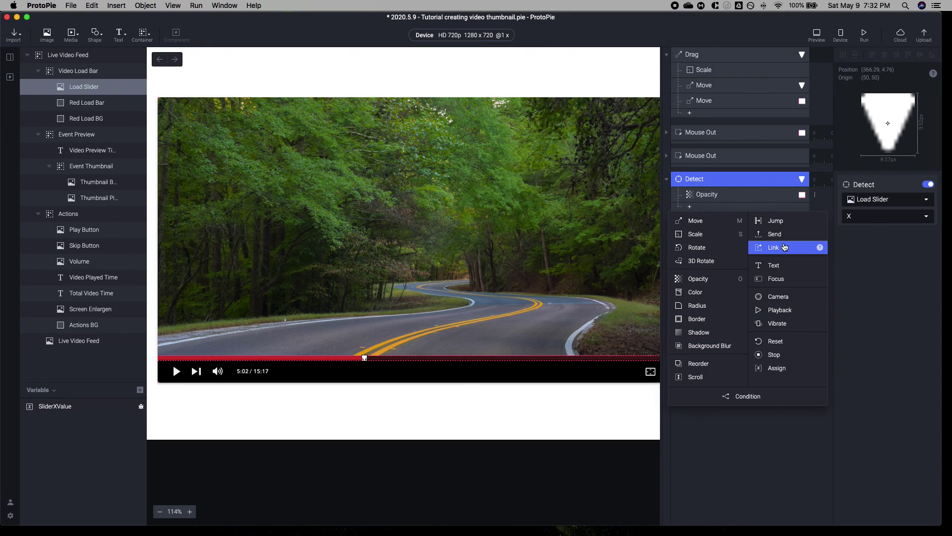
{"action": "left_click", "coordinate": [777, 367]}
{"action": "left_click", "coordinate": [875, 199]}
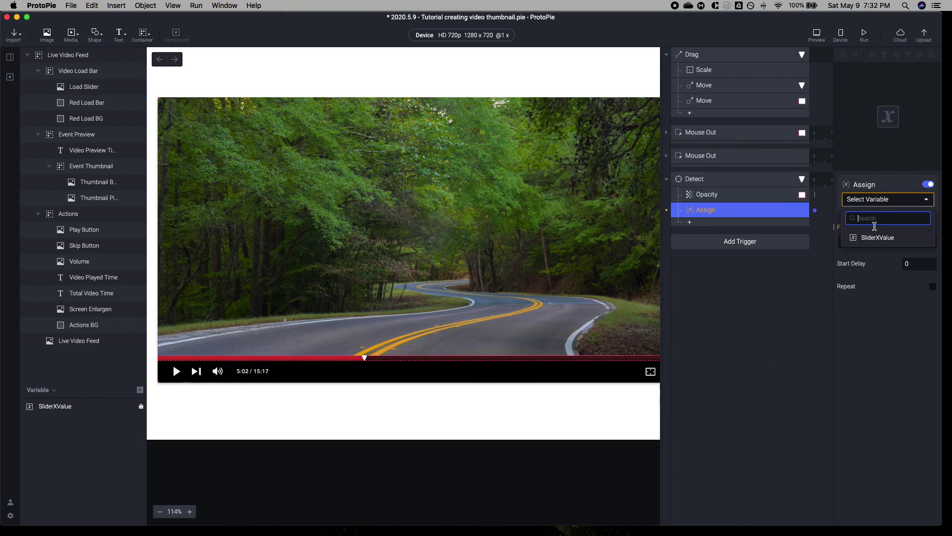
{"action": "left_click", "coordinate": [877, 237]}
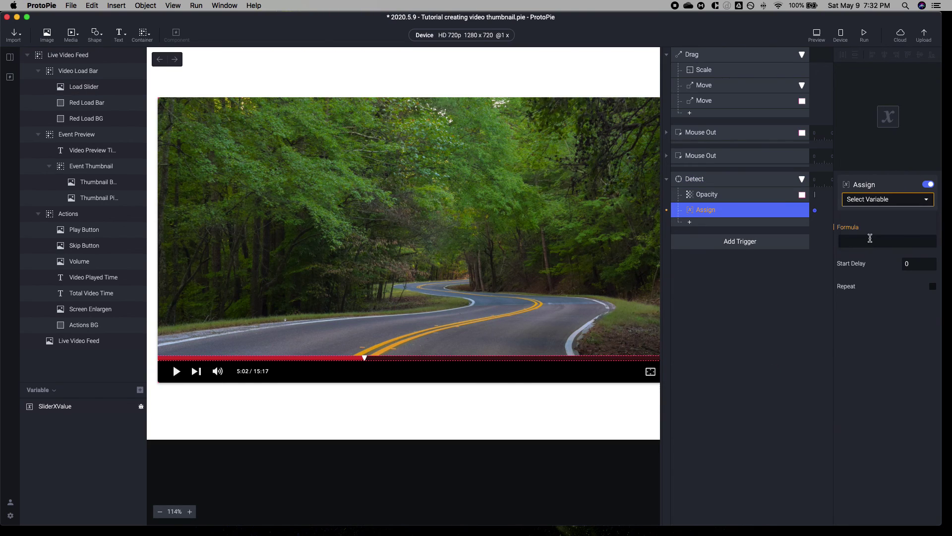
{"action": "left_click", "coordinate": [928, 242]}
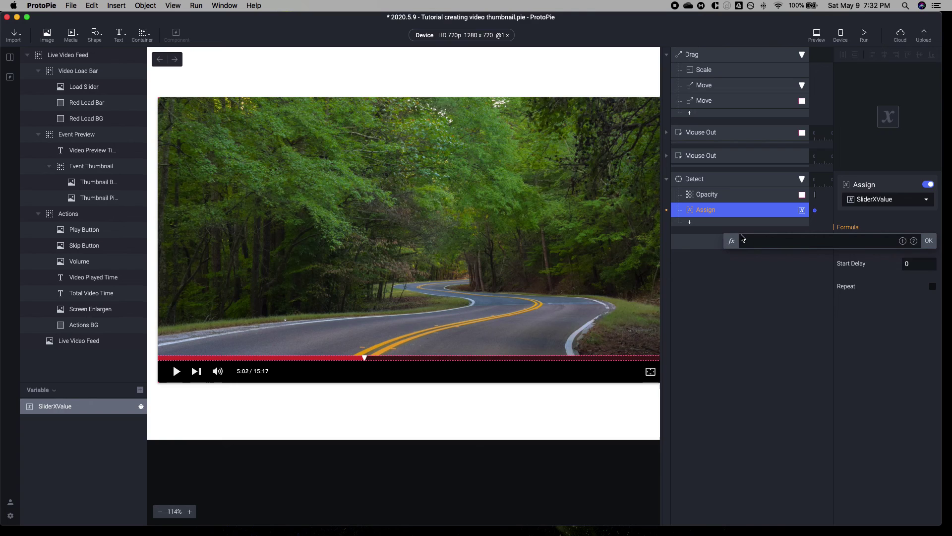
{"action": "type", "text": "slider"}
{"action": "double_click", "coordinate": [757, 232]}
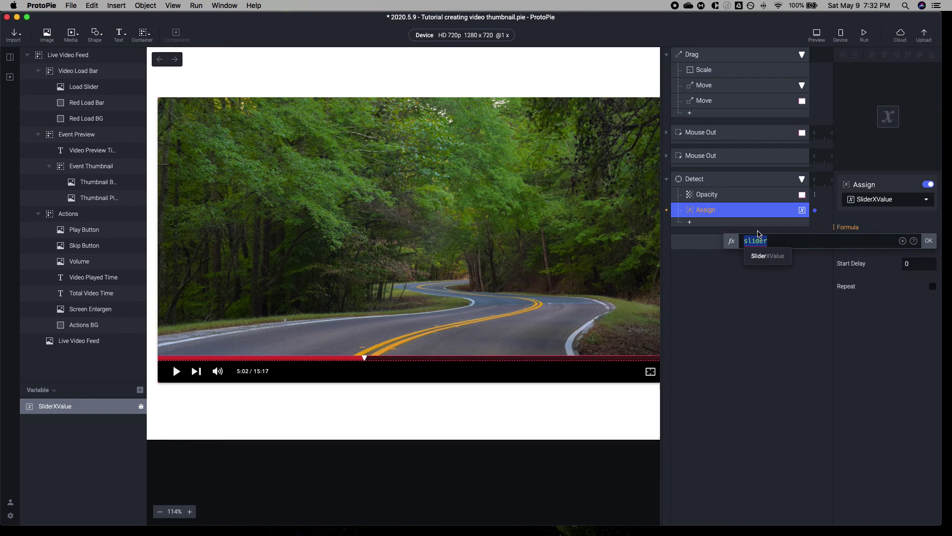
{"action": "key", "text": "BackSpace"}
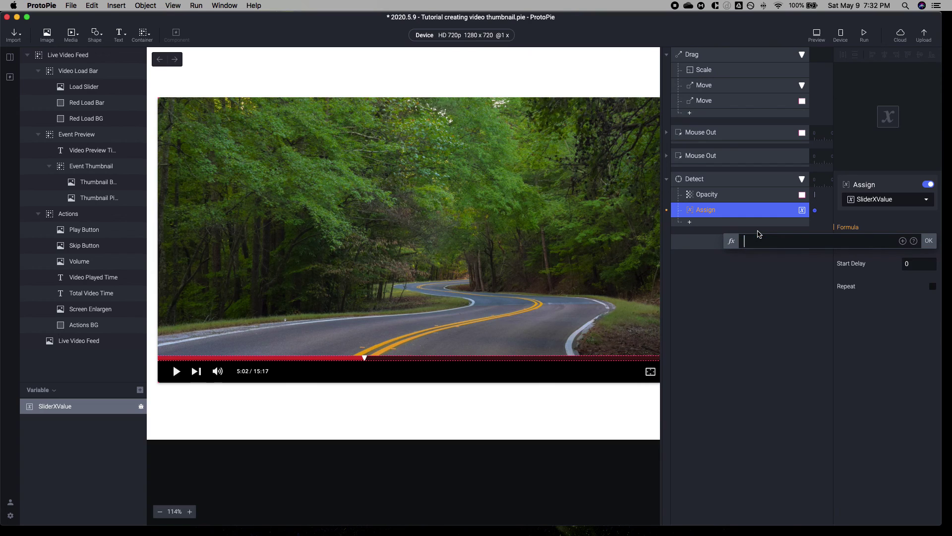
{"action": "left_click", "coordinate": [903, 241]}
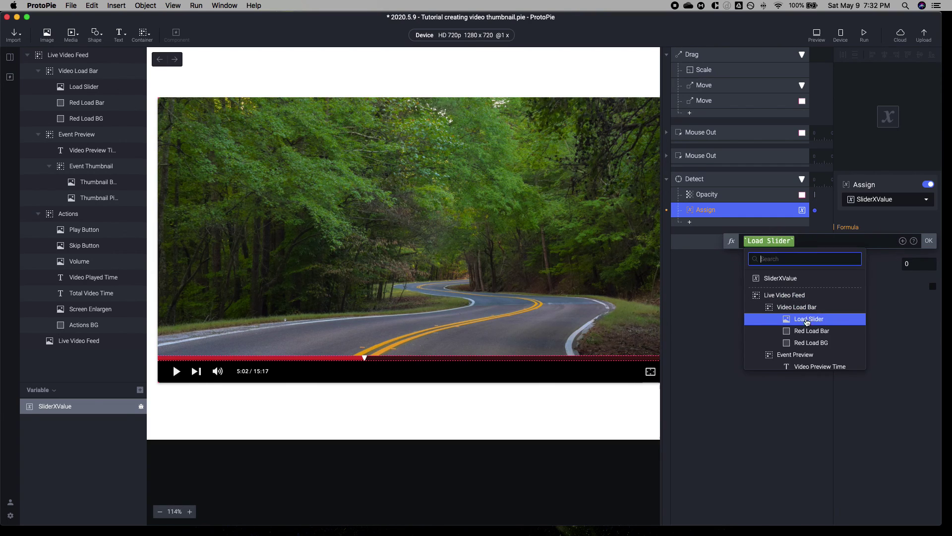
{"action": "left_click", "coordinate": [808, 294]}
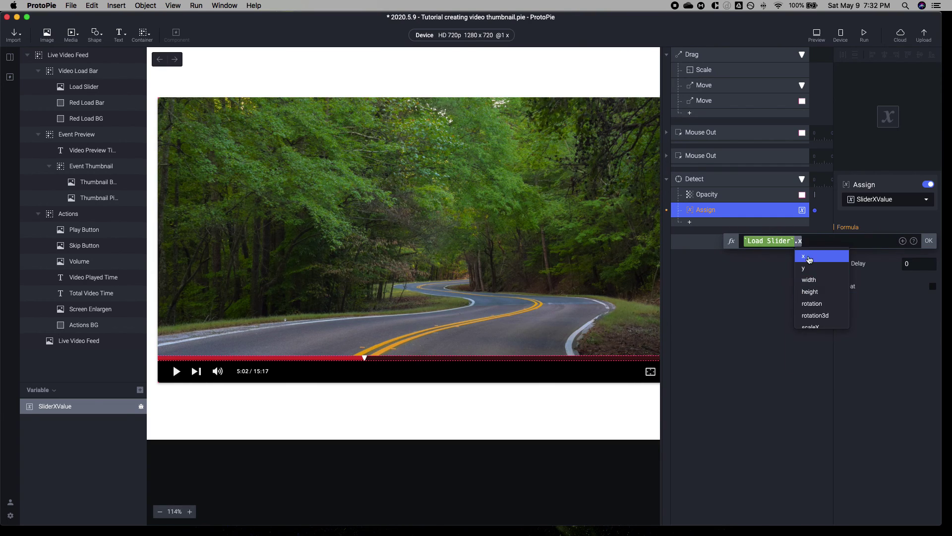
{"action": "left_click", "coordinate": [823, 255]}
{"action": "left_click", "coordinate": [929, 241]}
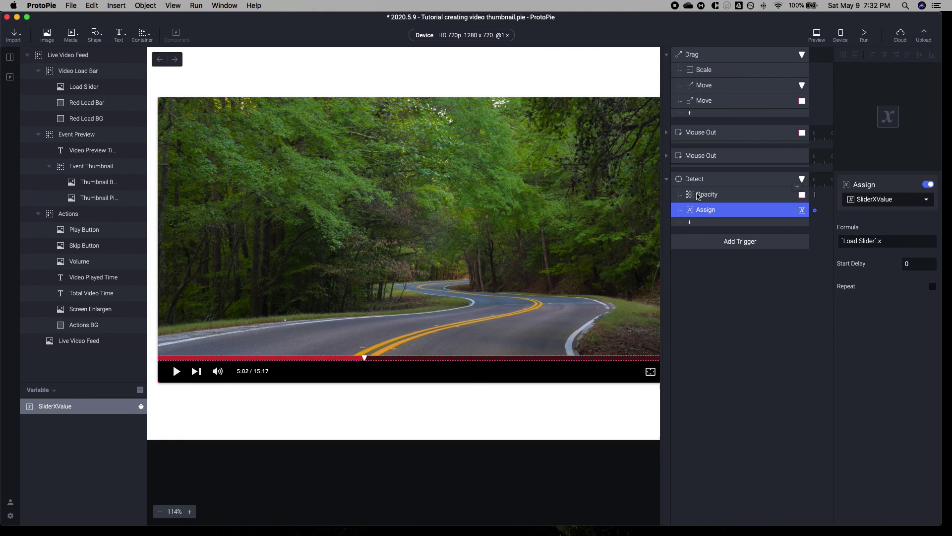
{"action": "left_click", "coordinate": [816, 33]}
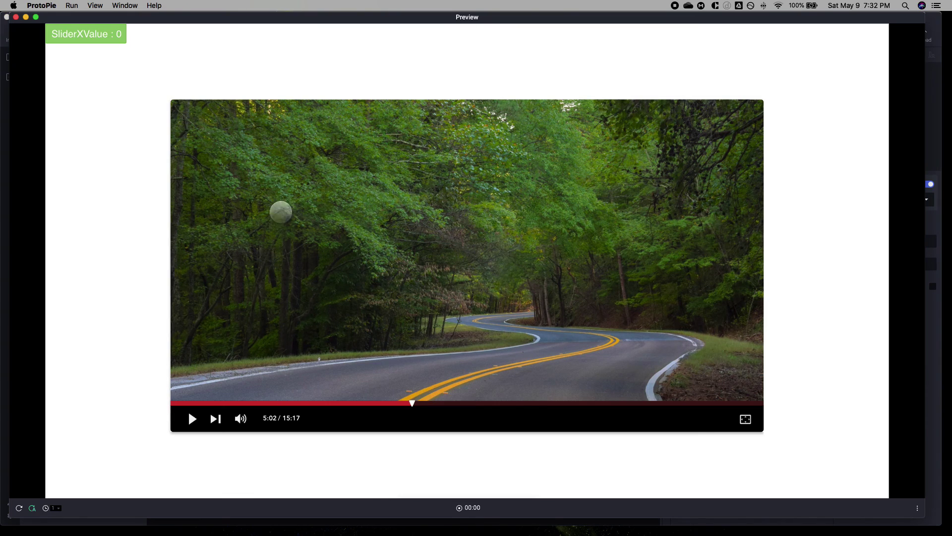
{"action": "left_click_drag", "start_coordinate": [412, 402], "coordinate": [794, 421]}
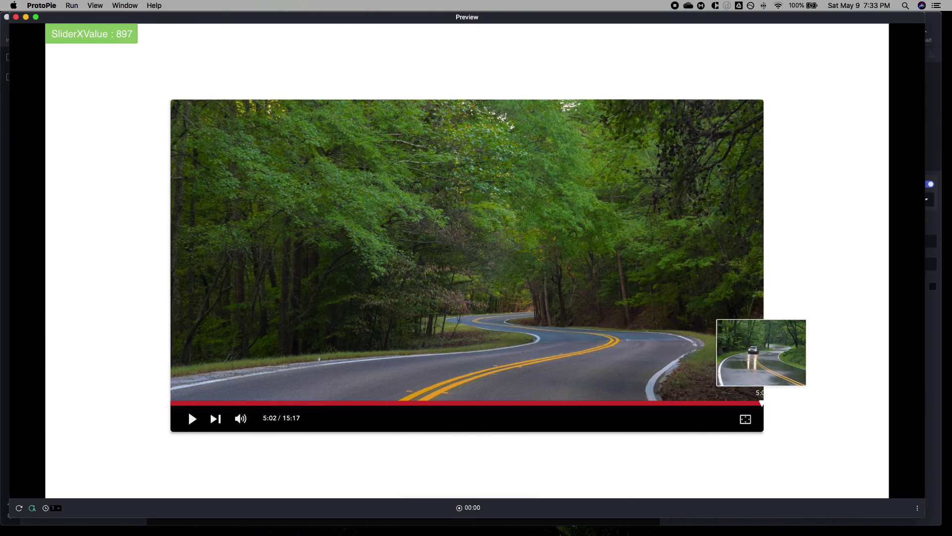
{"action": "left_click", "coordinate": [922, 157]}
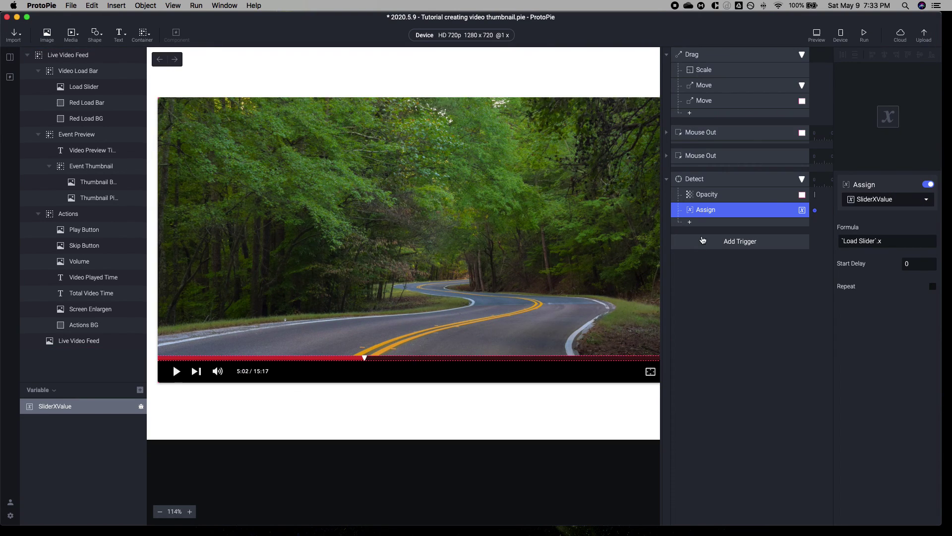
Add a Text response to Detect, then preview and drag the slider to watch SliderXValue update.
{"action": "left_click", "coordinate": [689, 222]}
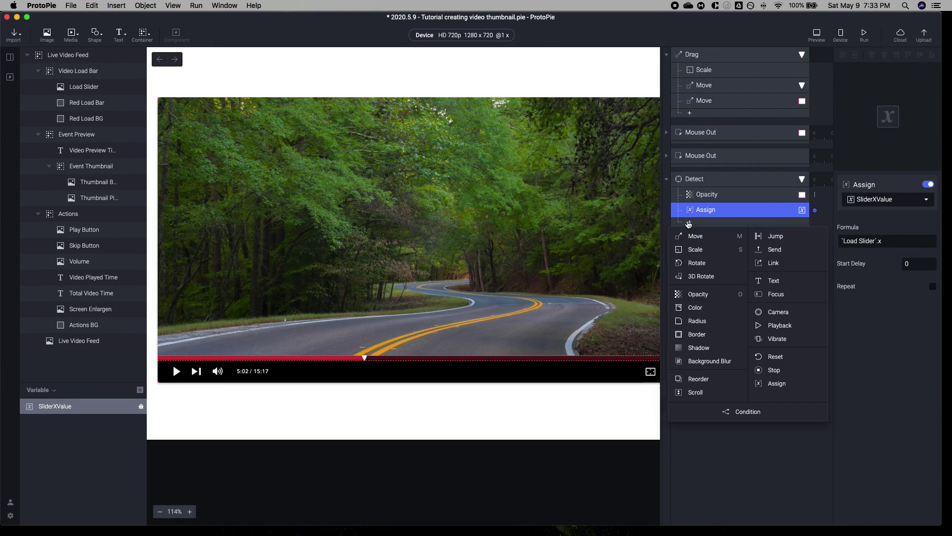
{"action": "left_click", "coordinate": [768, 281]}
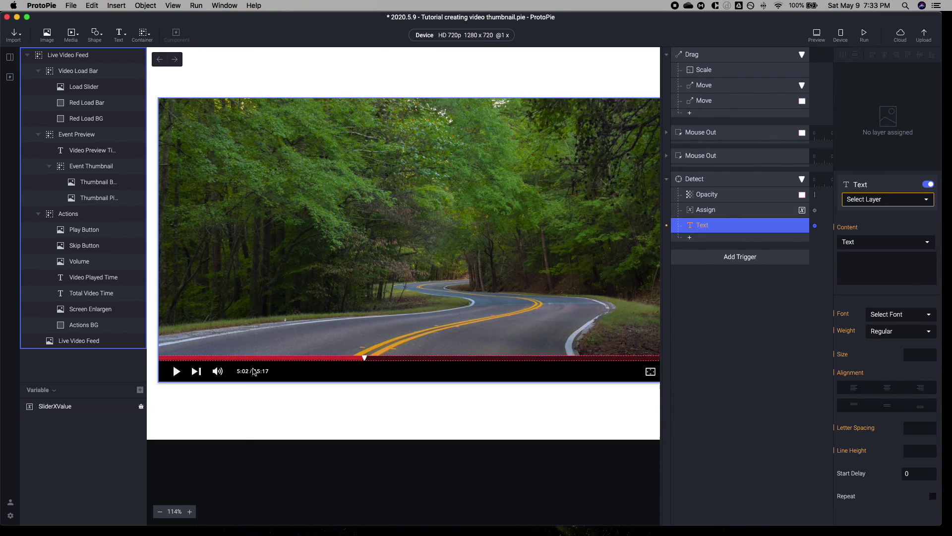
{"action": "left_click", "coordinate": [817, 35]}
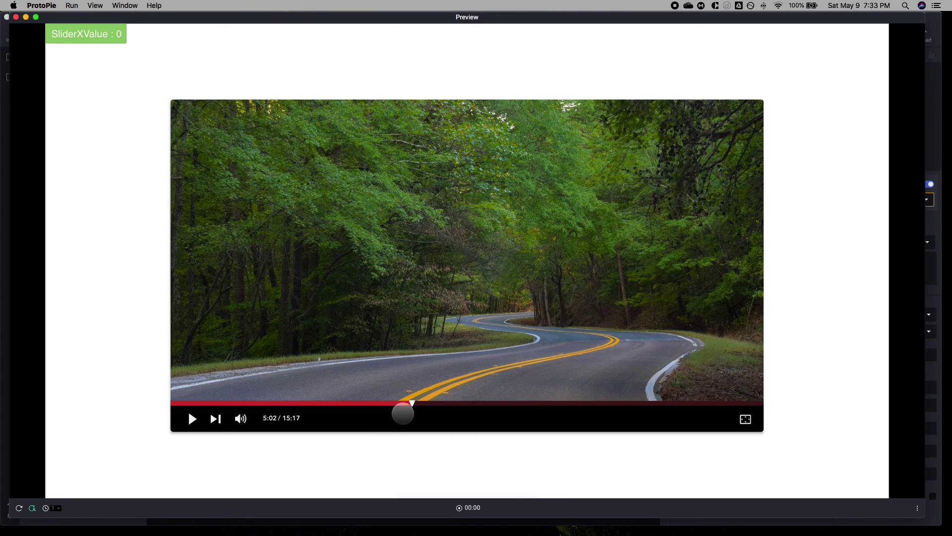
{"action": "left_click_drag", "start_coordinate": [414, 401], "coordinate": [549, 402]}
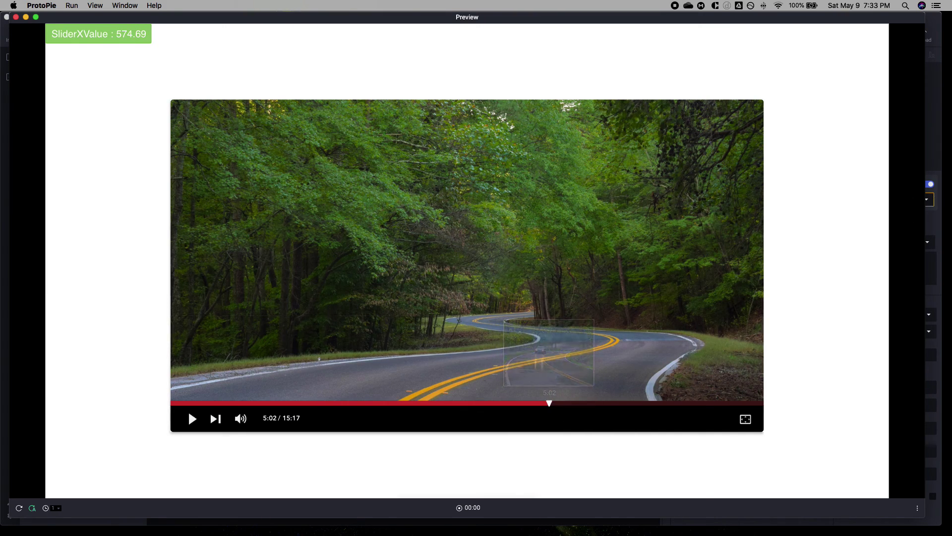
Target the Text response at Video Preview Time and set Event Preview's opacity to 100.
{"action": "left_click", "coordinate": [933, 130]}
{"action": "left_click", "coordinate": [866, 200]}
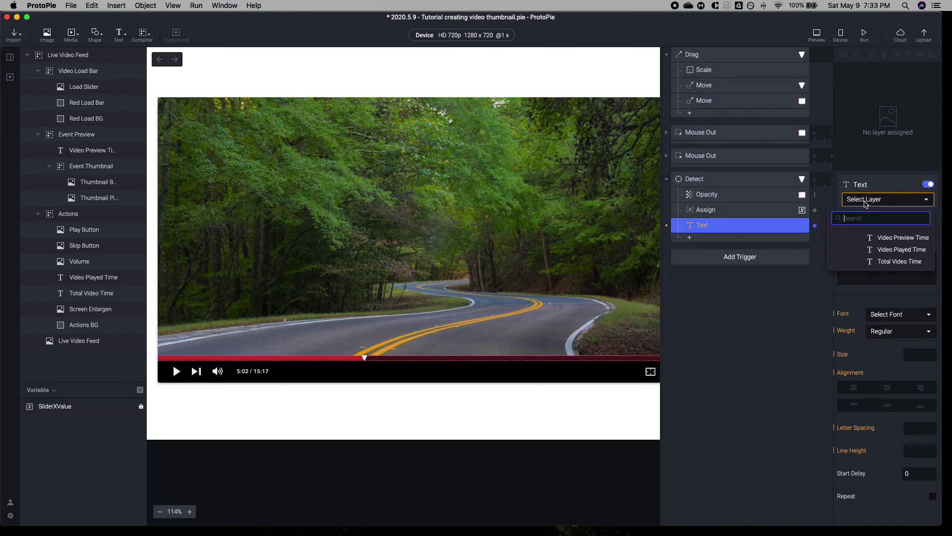
{"action": "left_click", "coordinate": [875, 239]}
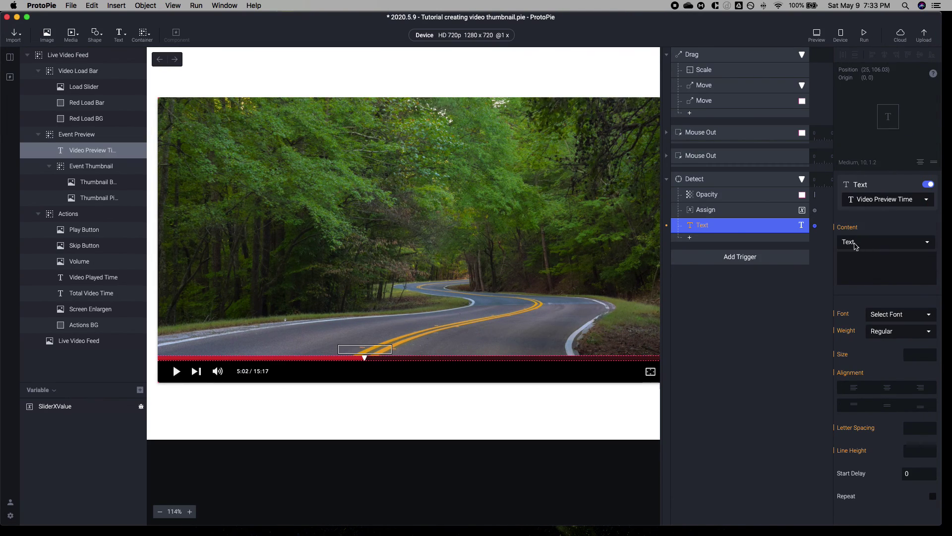
{"action": "left_click", "coordinate": [349, 351]}
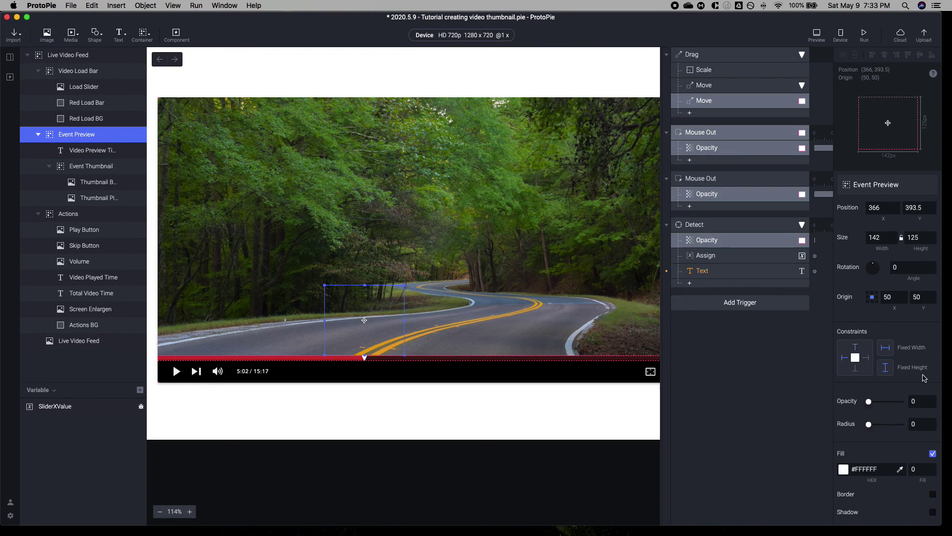
{"action": "left_click_drag", "start_coordinate": [867, 402], "coordinate": [902, 401]}
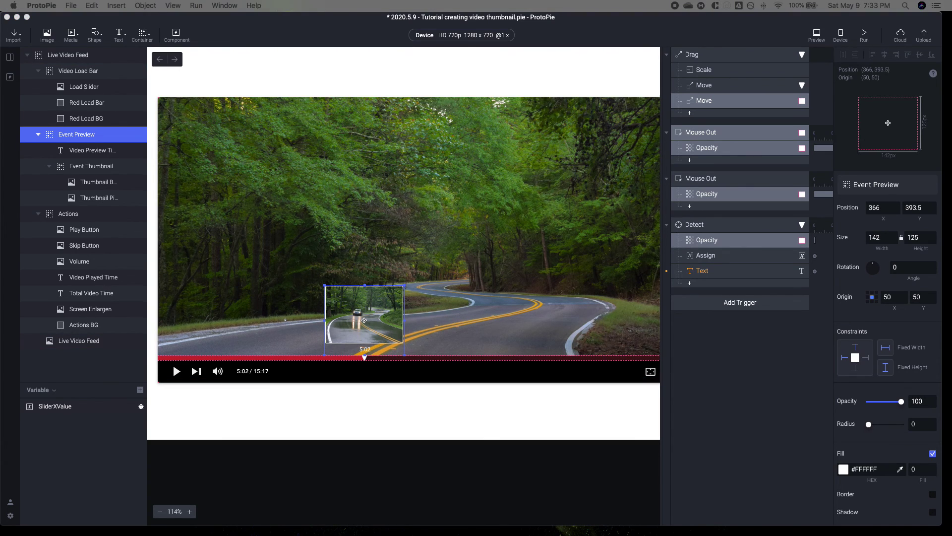
{"action": "key", "text": "super+Tab"}
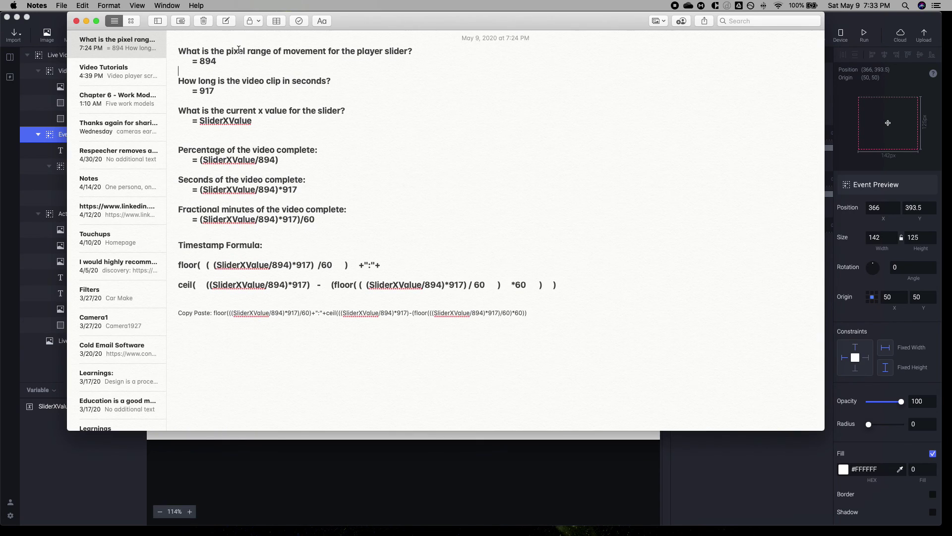
{"action": "double_click", "coordinate": [302, 52]}
{"action": "left_click", "coordinate": [217, 60]}
{"action": "double_click", "coordinate": [208, 61]}
{"action": "key", "text": "super+w"}
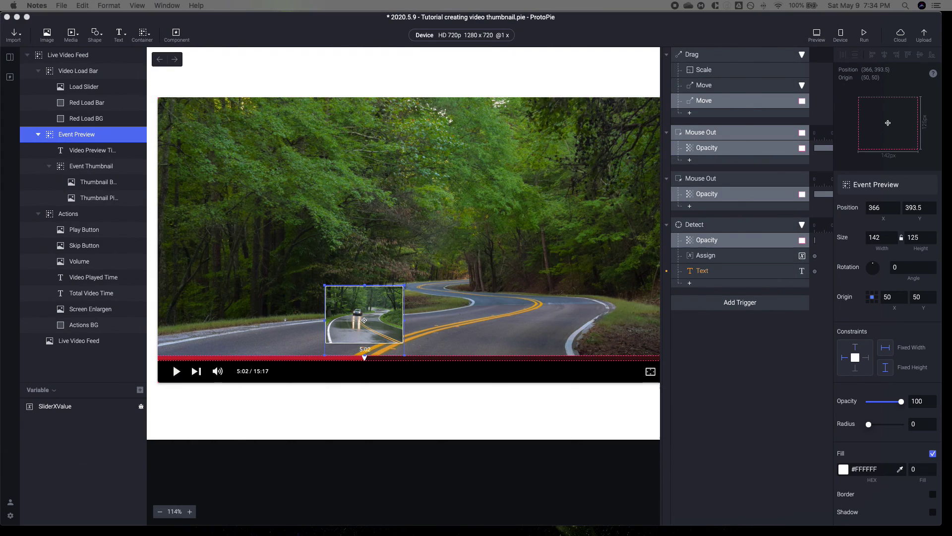
Preview the prototype and scrub the playhead from the start to partway along.
{"action": "left_click", "coordinate": [815, 34]}
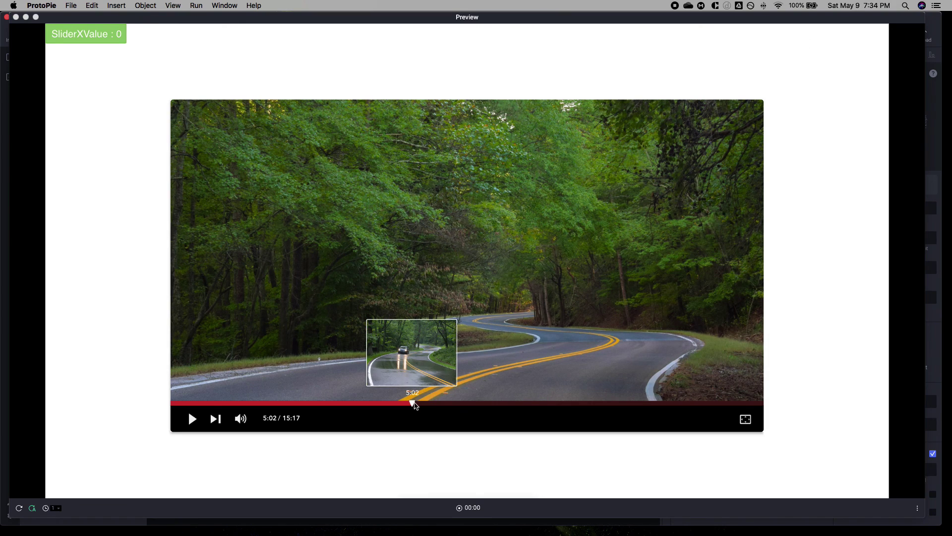
{"action": "left_click_drag", "start_coordinate": [414, 406], "coordinate": [97, 411]}
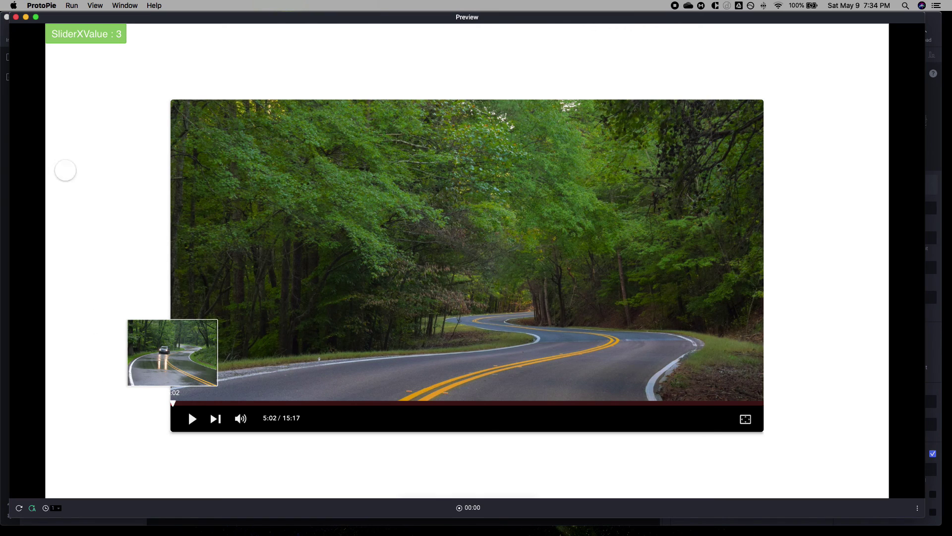
{"action": "left_click_drag", "start_coordinate": [172, 403], "coordinate": [865, 362]}
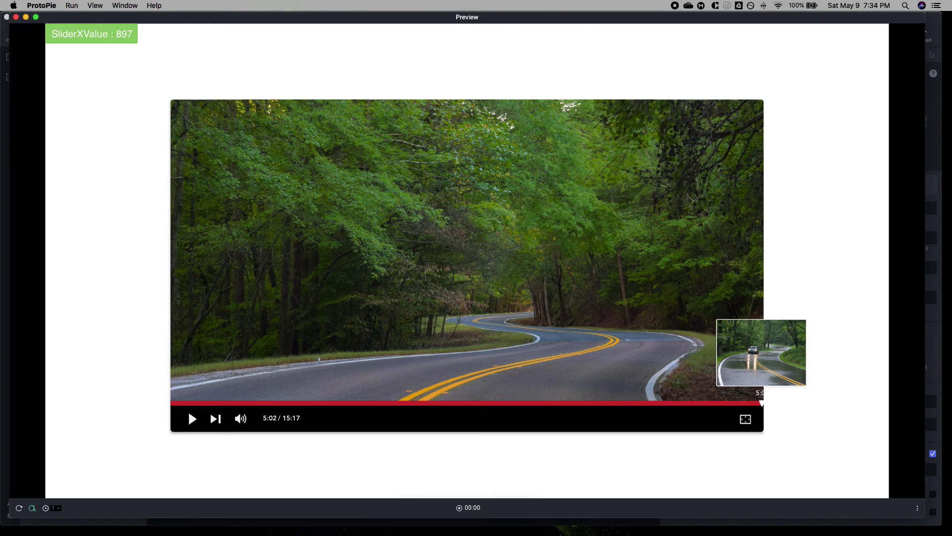
Review the formula note's values: slider range 894, clip length 917, and SliderXValue.
{"action": "key", "text": "super+Tab"}
{"action": "double_click", "coordinate": [250, 58]}
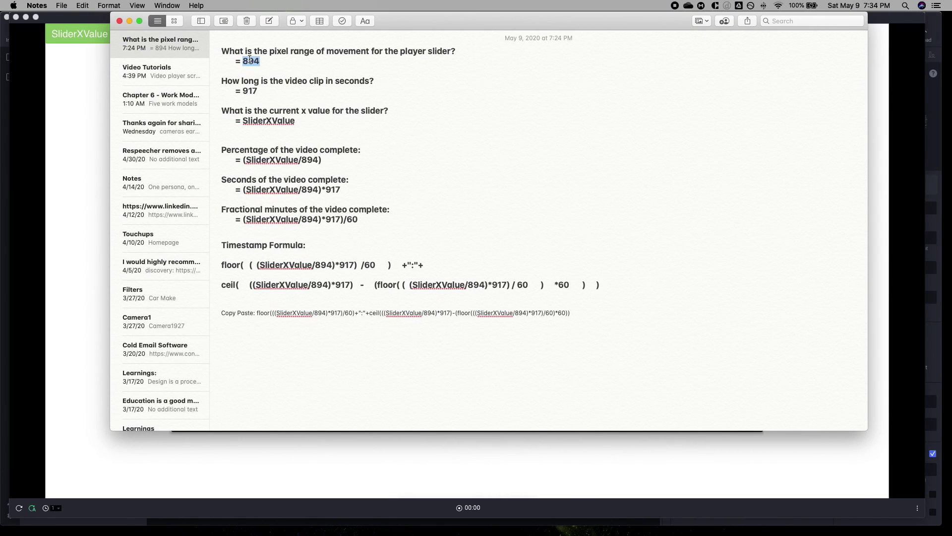
{"action": "double_click", "coordinate": [249, 92]}
{"action": "key", "text": "super+w"}
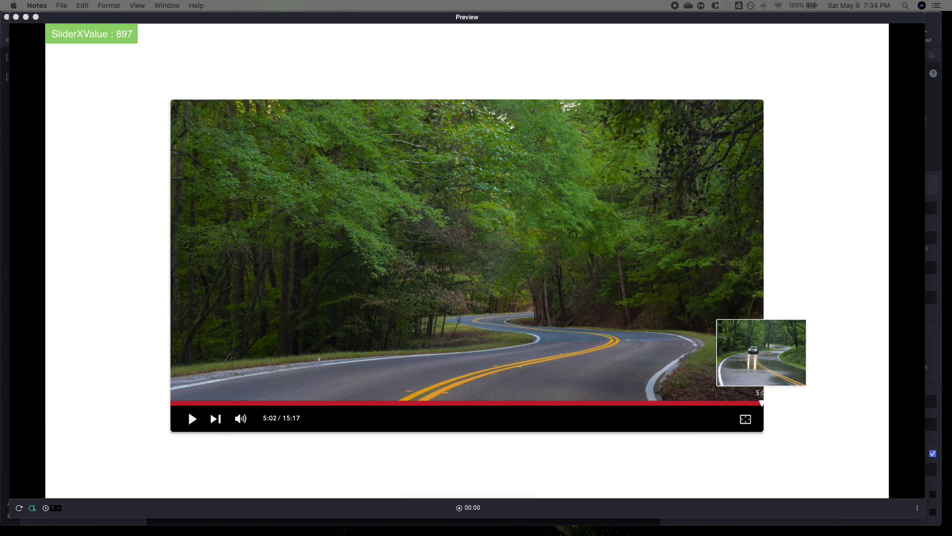
{"action": "key", "text": "super+0"}
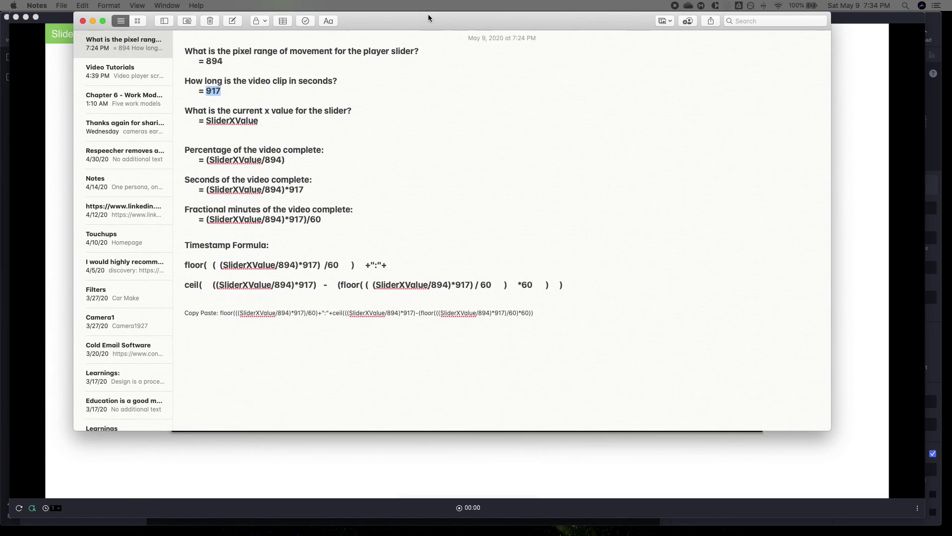
{"action": "double_click", "coordinate": [305, 81]}
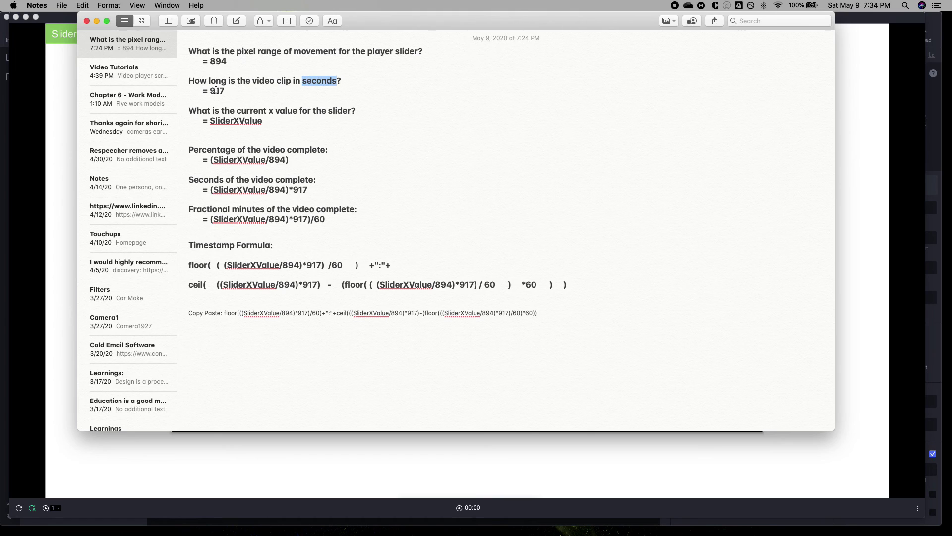
{"action": "double_click", "coordinate": [216, 93]}
{"action": "double_click", "coordinate": [230, 122]}
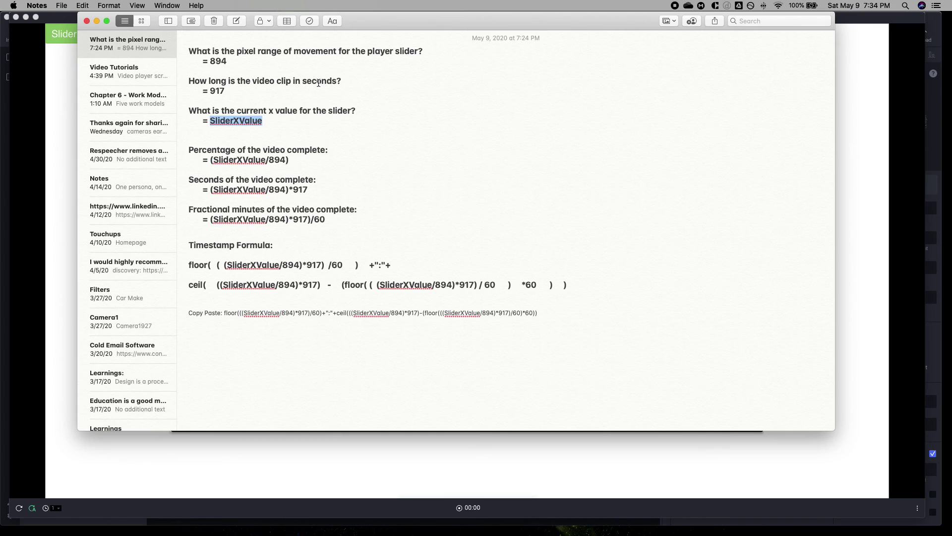
Move the note aside, drag the slider knob to mid-bar, and bring the note back.
{"action": "left_click_drag", "start_coordinate": [526, 30], "coordinate": [0, 31]}
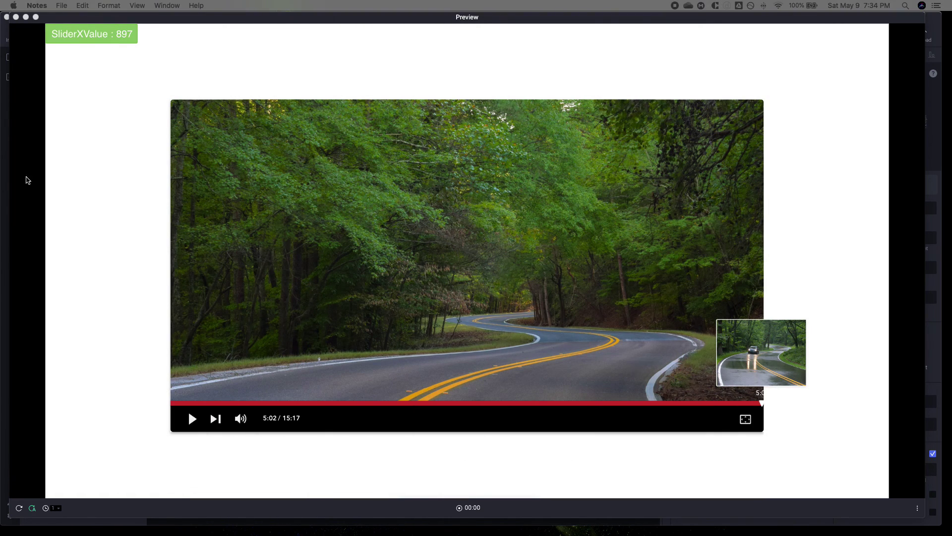
{"action": "left_click_drag", "start_coordinate": [762, 404], "coordinate": [459, 403]}
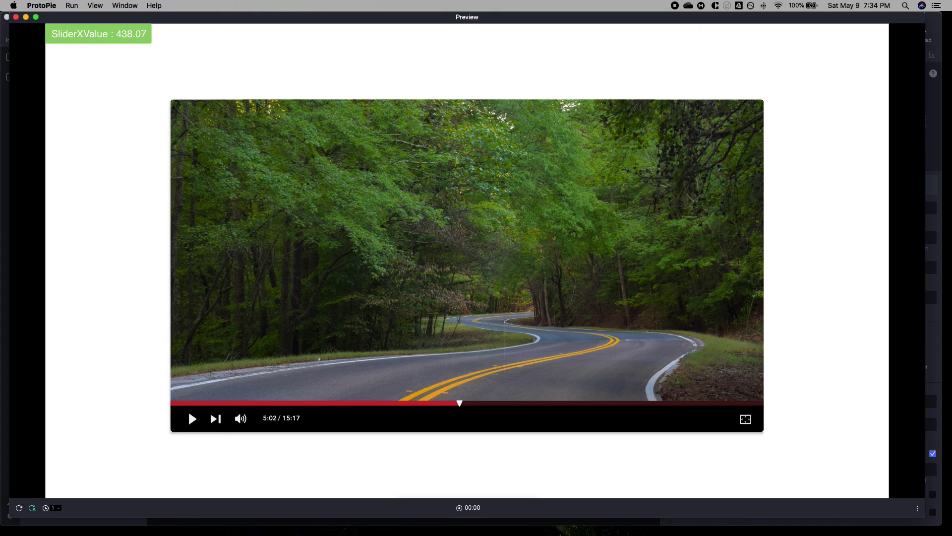
{"action": "key", "text": "super+Tab"}
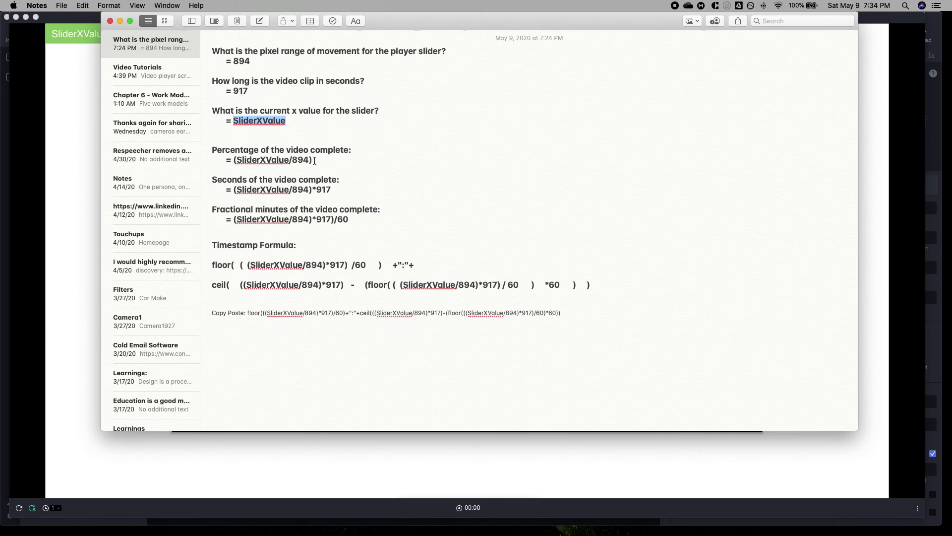
Select parts of the percentage formula SliderXValue/894 in the note.
{"action": "left_click_drag", "start_coordinate": [315, 160], "coordinate": [267, 159]}
{"action": "double_click", "coordinate": [262, 158]}
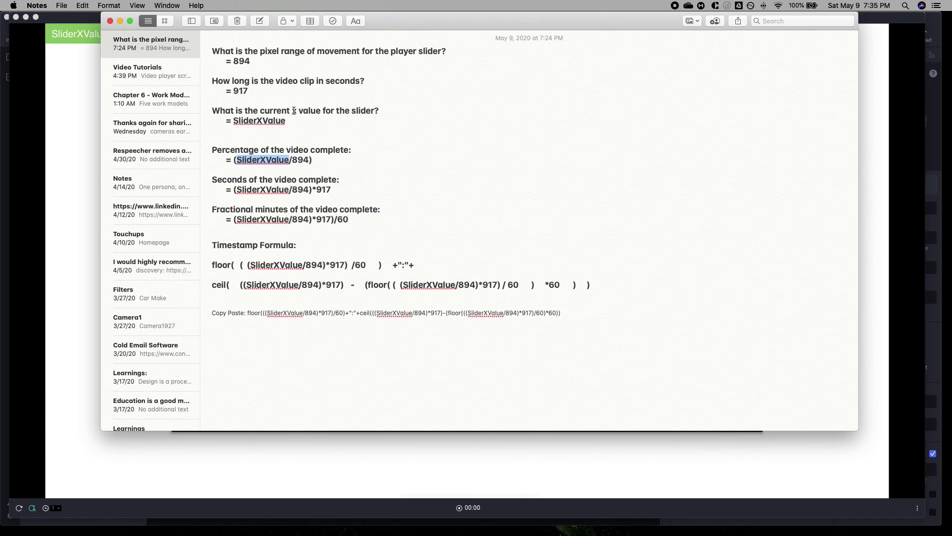
{"action": "double_click", "coordinate": [299, 160]}
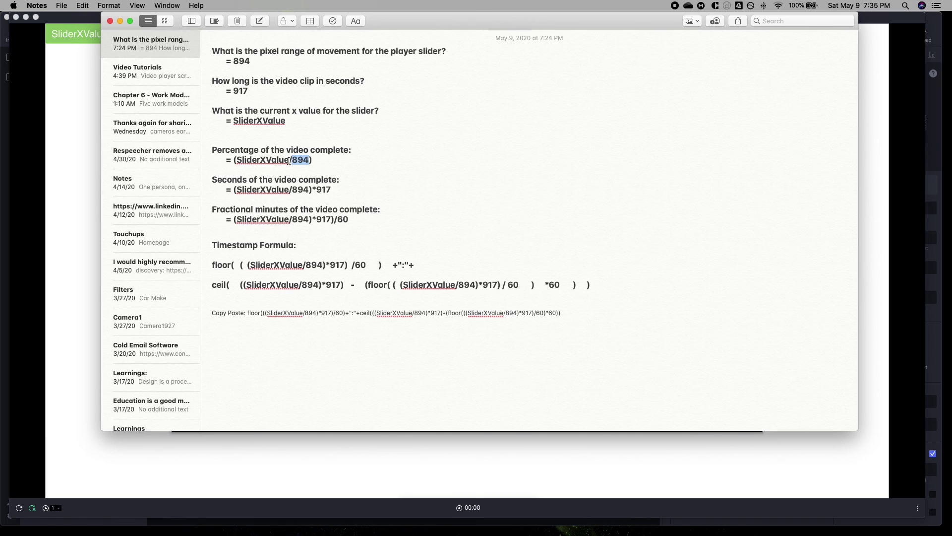
{"action": "triple_click", "coordinate": [314, 161]}
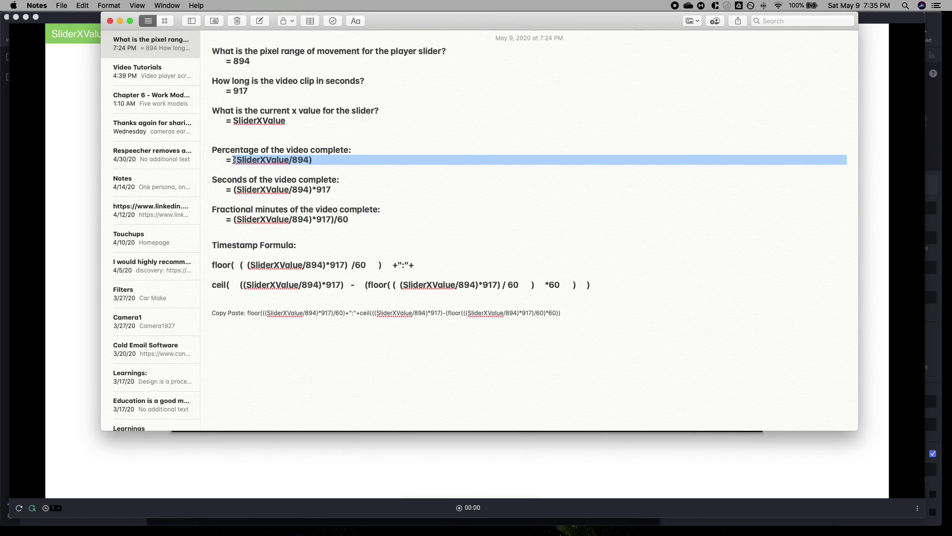
{"action": "triple_click", "coordinate": [324, 163]}
{"action": "key", "text": "shift+Left"}
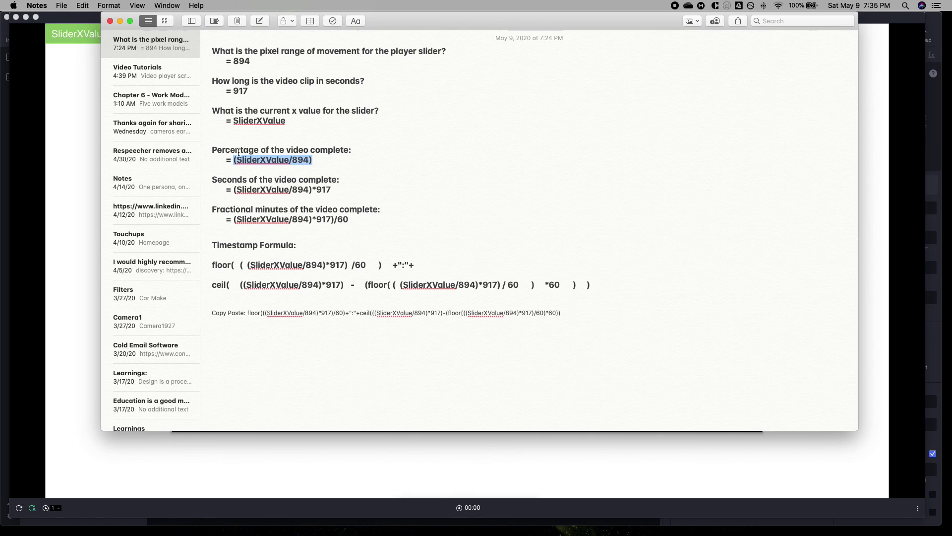
Copy the seconds-complete formula (SliderXValue/894)*917 and return to the ProtoPie preview.
{"action": "left_click_drag", "start_coordinate": [212, 149], "coordinate": [337, 158]}
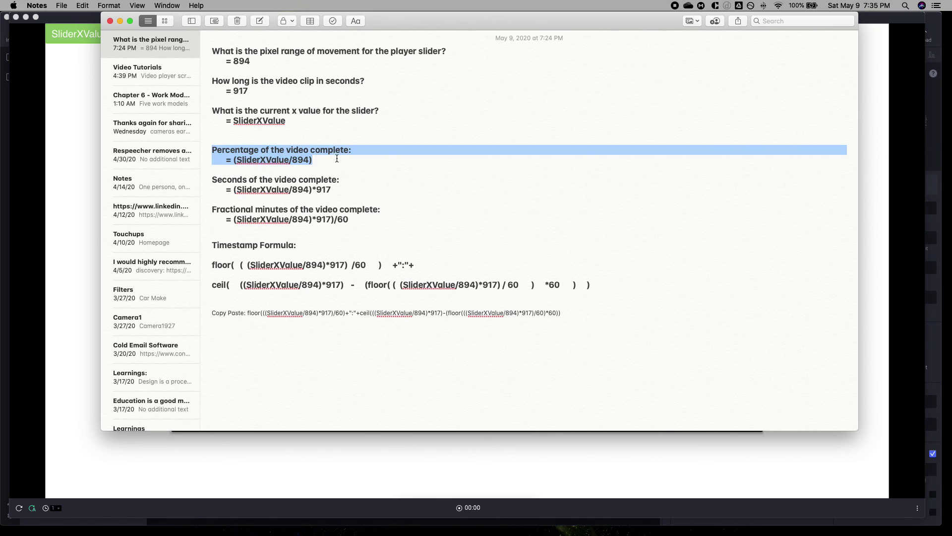
{"action": "left_click_drag", "start_coordinate": [276, 90], "coordinate": [203, 81]}
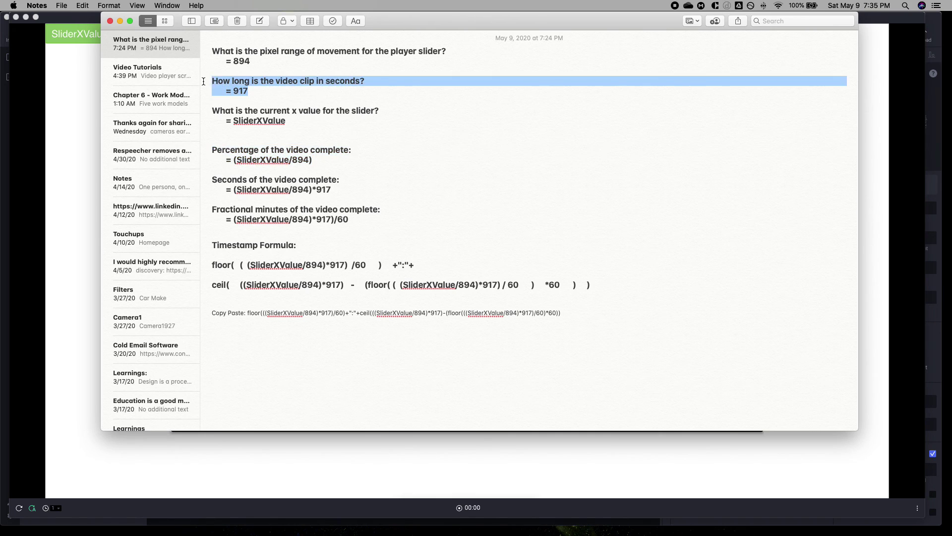
{"action": "left_click_drag", "start_coordinate": [332, 190], "coordinate": [210, 173]}
{"action": "left_click_drag", "start_coordinate": [331, 190], "coordinate": [232, 191]}
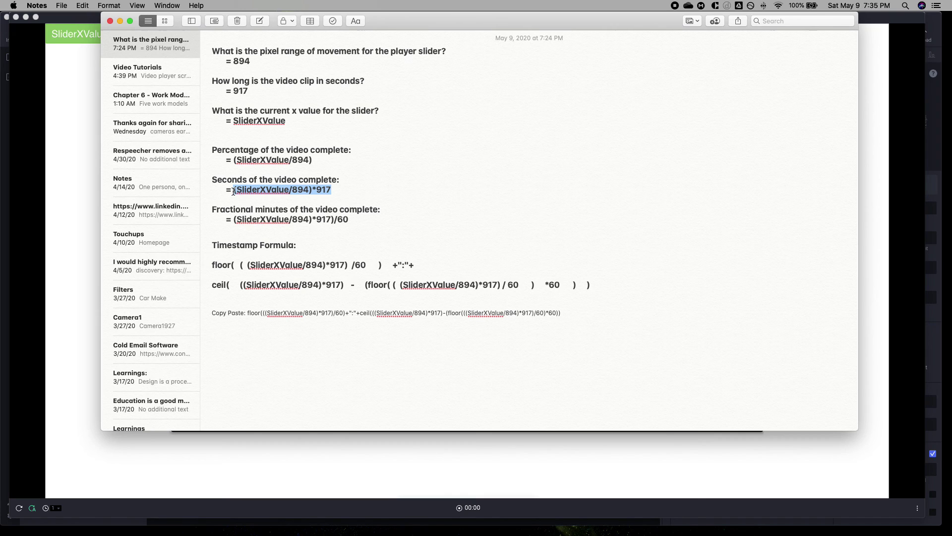
{"action": "key", "text": "super+c"}
{"action": "left_click", "coordinate": [64, 215]}
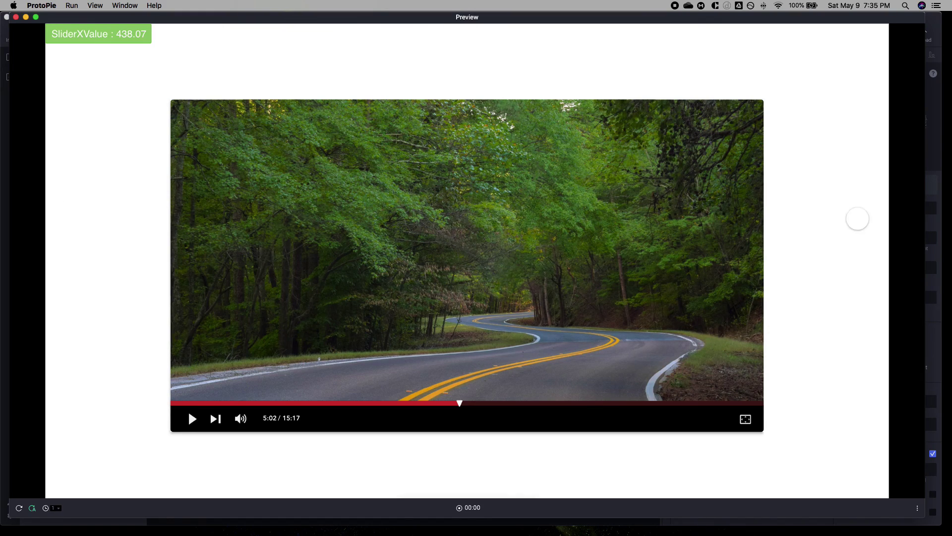
Set the Video Preview Time text content to the formula (SliderXValue/894)*917 and test it in preview.
{"action": "left_click", "coordinate": [938, 201]}
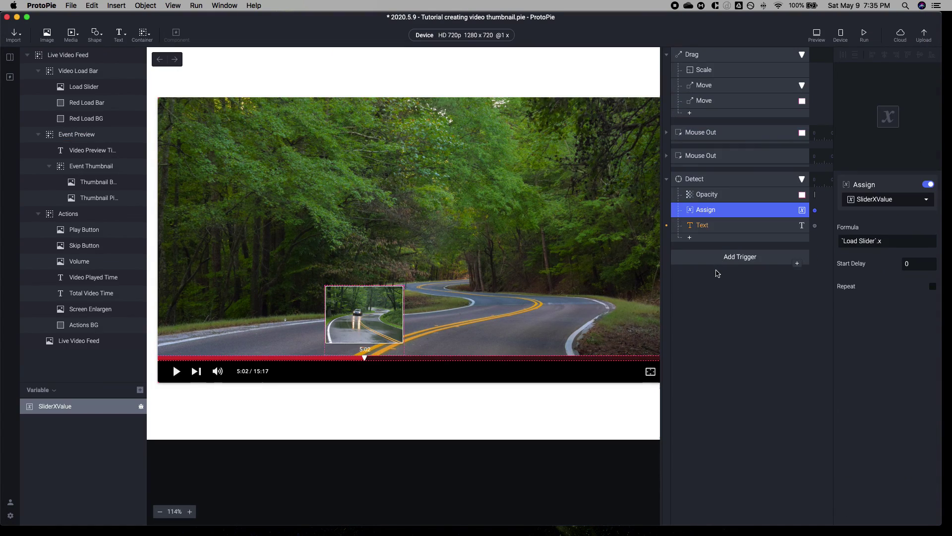
{"action": "left_click", "coordinate": [719, 227]}
{"action": "left_click", "coordinate": [892, 249]}
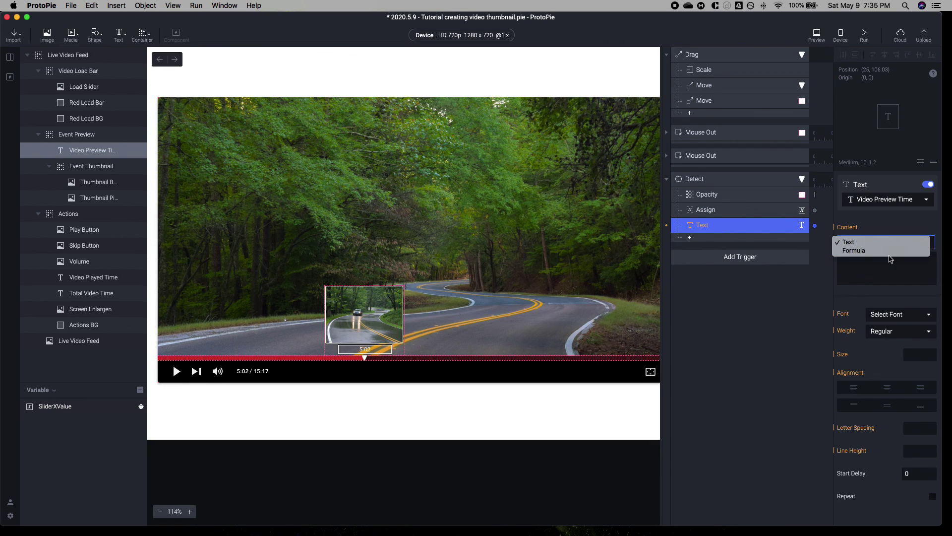
{"action": "left_click", "coordinate": [887, 251]}
{"action": "left_click", "coordinate": [901, 259]}
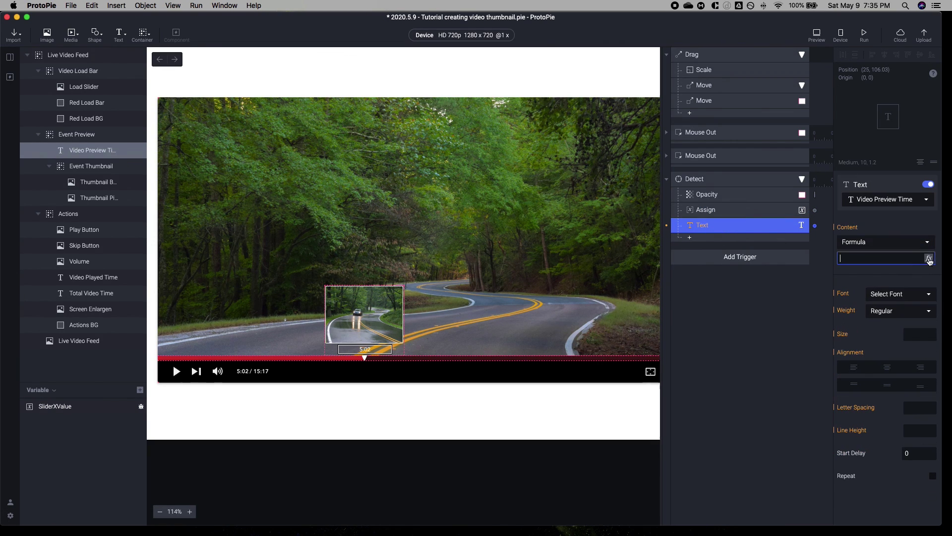
{"action": "left_click", "coordinate": [929, 260]}
{"action": "key", "text": "super+v"}
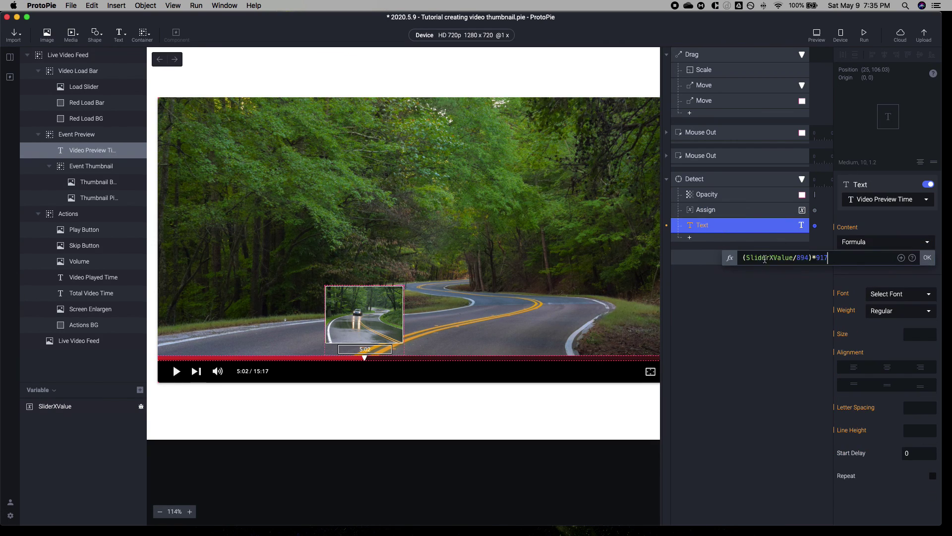
{"action": "left_click", "coordinate": [927, 258]}
{"action": "left_click", "coordinate": [815, 33]}
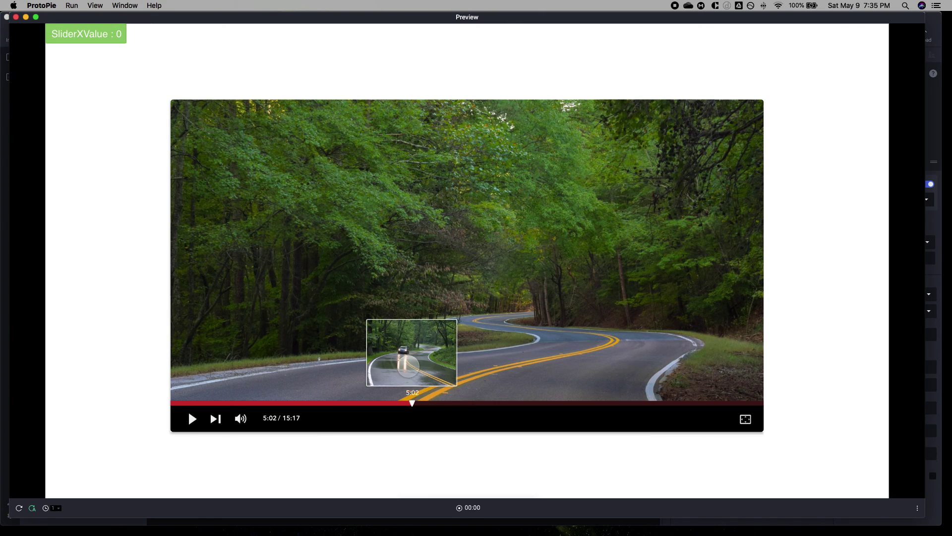
{"action": "left_click_drag", "start_coordinate": [411, 400], "coordinate": [533, 404]}
Bring the Notes window forward and select the fractional-minutes formula.
{"action": "left_click", "coordinate": [939, 330]}
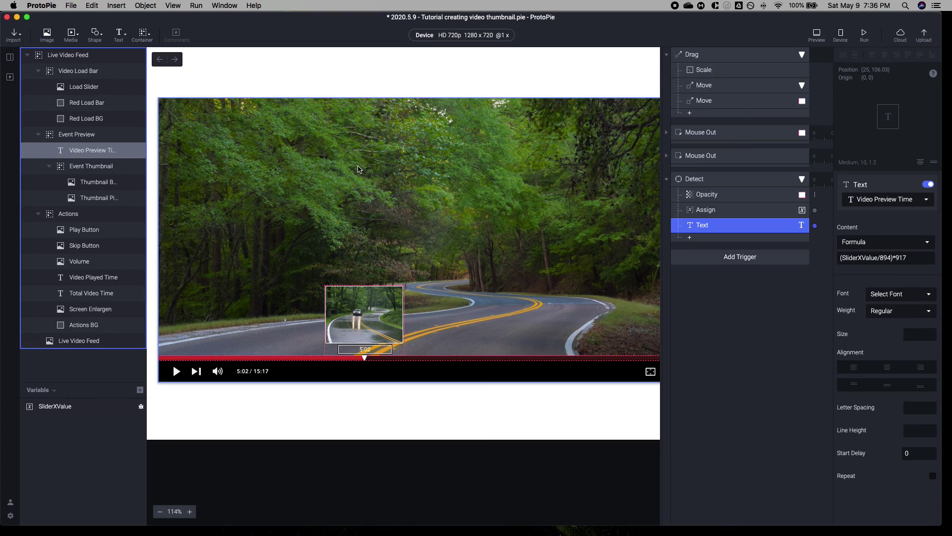
{"action": "key", "text": "ctrl+Up"}
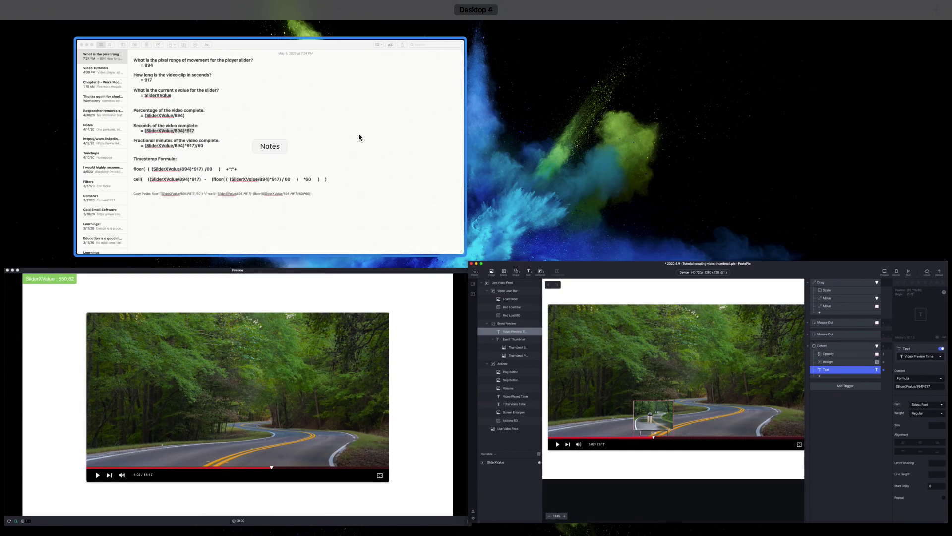
{"action": "left_click", "coordinate": [360, 136]}
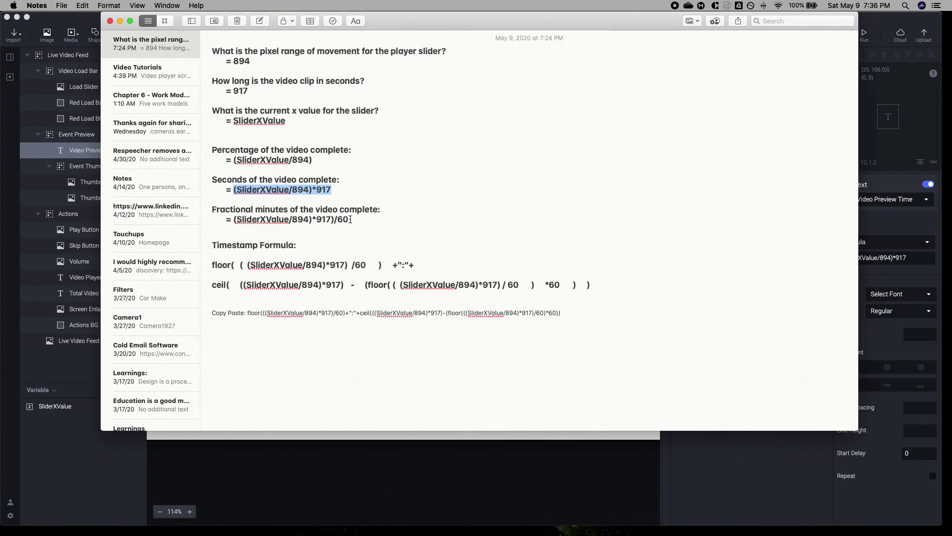
{"action": "left_click_drag", "start_coordinate": [350, 219], "coordinate": [239, 223]}
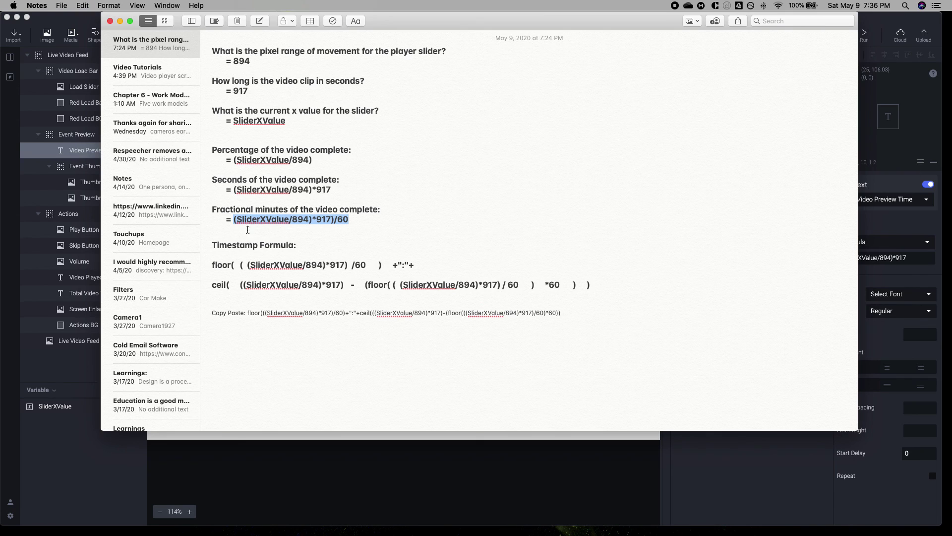
Paste the minutes formula into the Video Preview Time content formula and retype the trailing 60.
{"action": "key", "text": "super+Tab"}
{"action": "left_click", "coordinate": [940, 286]}
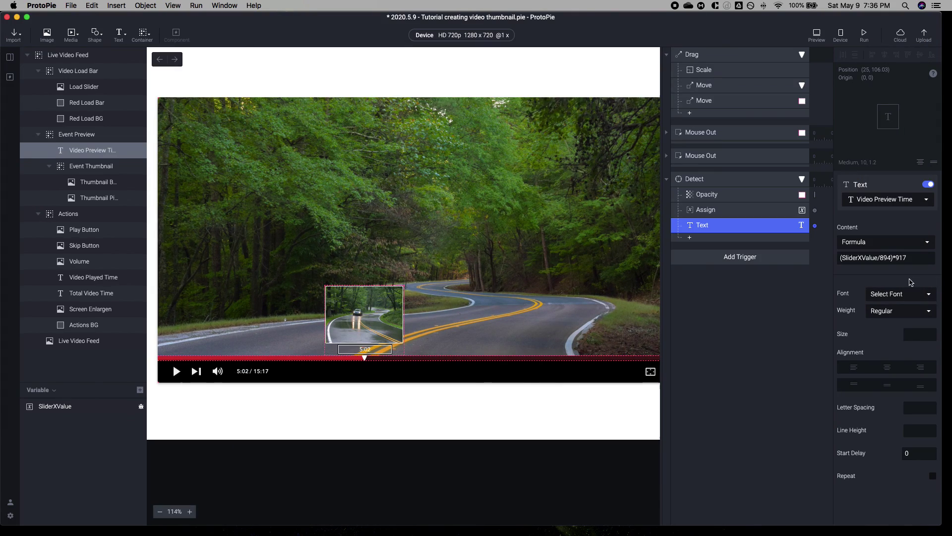
{"action": "left_click", "coordinate": [891, 257]}
{"action": "key", "text": "super+a"}
{"action": "key", "text": "super+v"}
{"action": "key", "text": "Tab"}
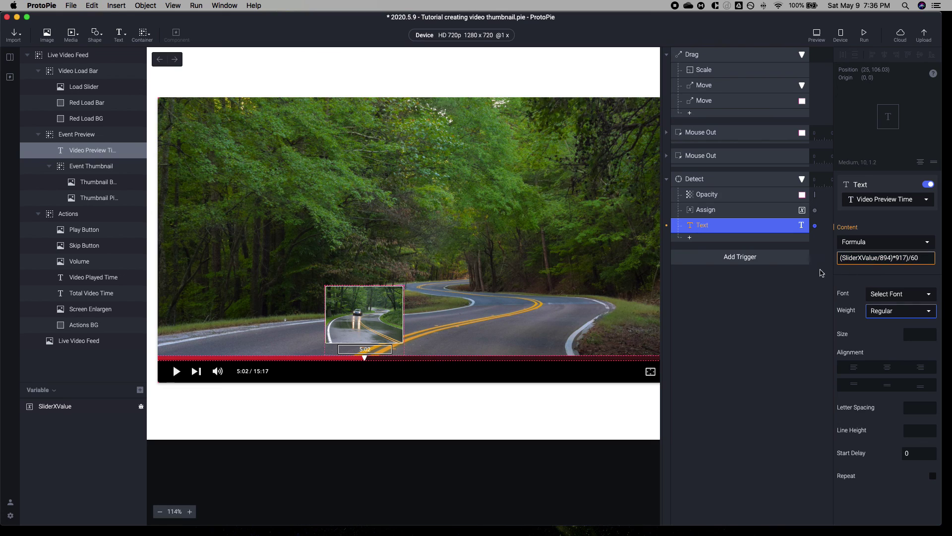
{"action": "left_click", "coordinate": [880, 254]}
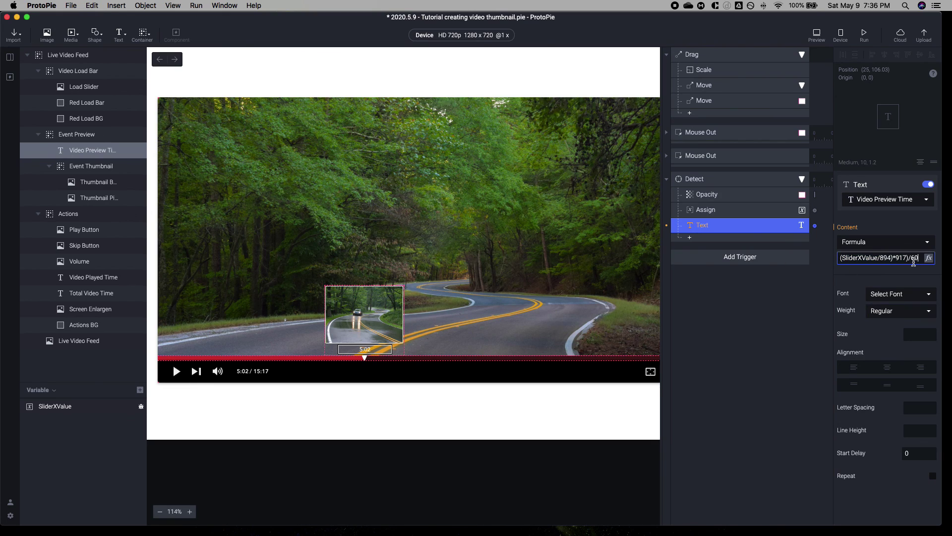
{"action": "double_click", "coordinate": [855, 257]}
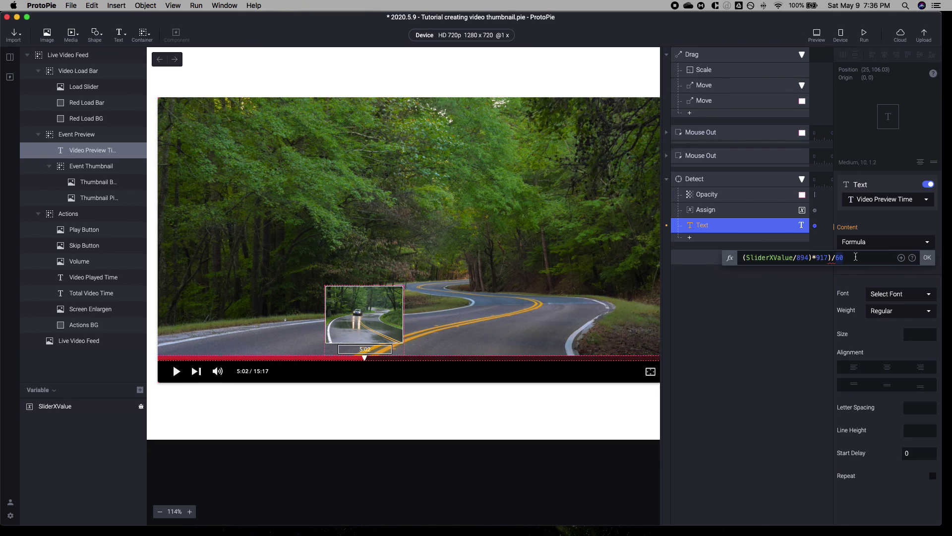
{"action": "type", "text": "60)"}
{"action": "type", "text": "("}
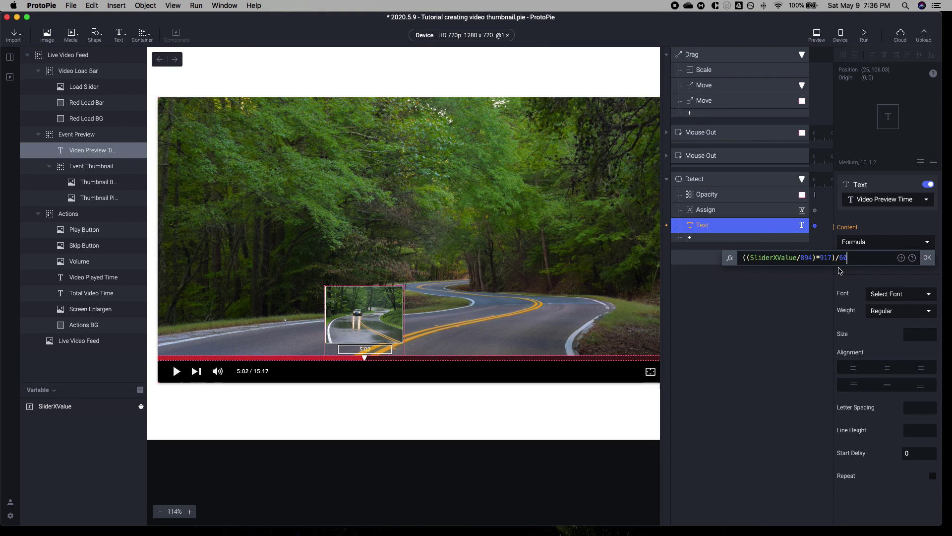
{"action": "key", "text": "BackSpace"}
{"action": "key", "text": "Return"}
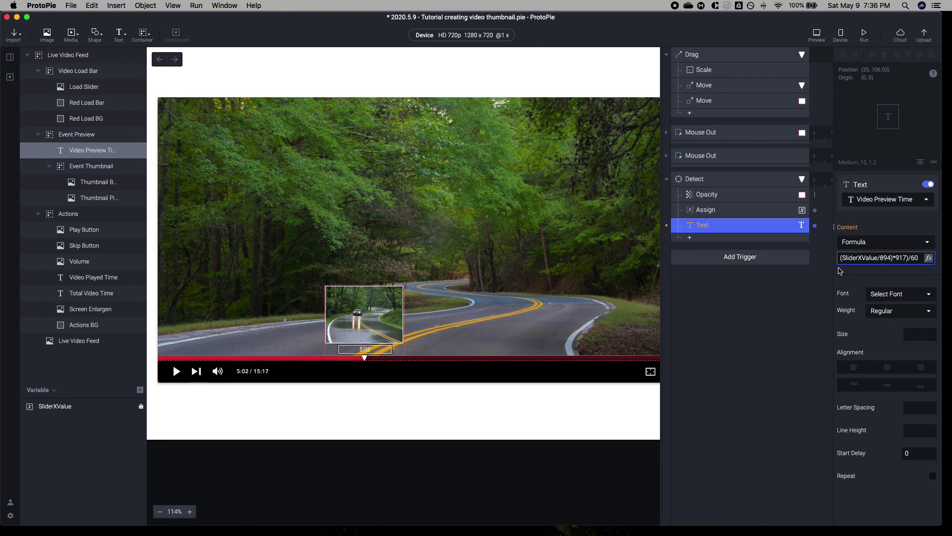
Correct the parentheses to (((SliderXValue/894)*917)/60), confirm it, and launch the preview.
{"action": "left_click", "coordinate": [928, 257]}
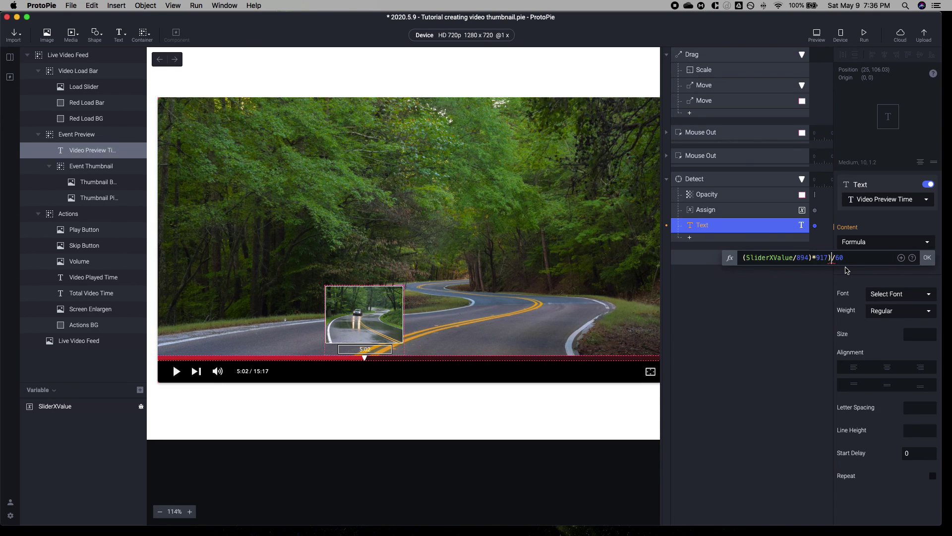
{"action": "key", "text": "BackSpace"}
{"action": "type", "text": ")"}
{"action": "key", "text": "super+Left"}
{"action": "type", "text": "("}
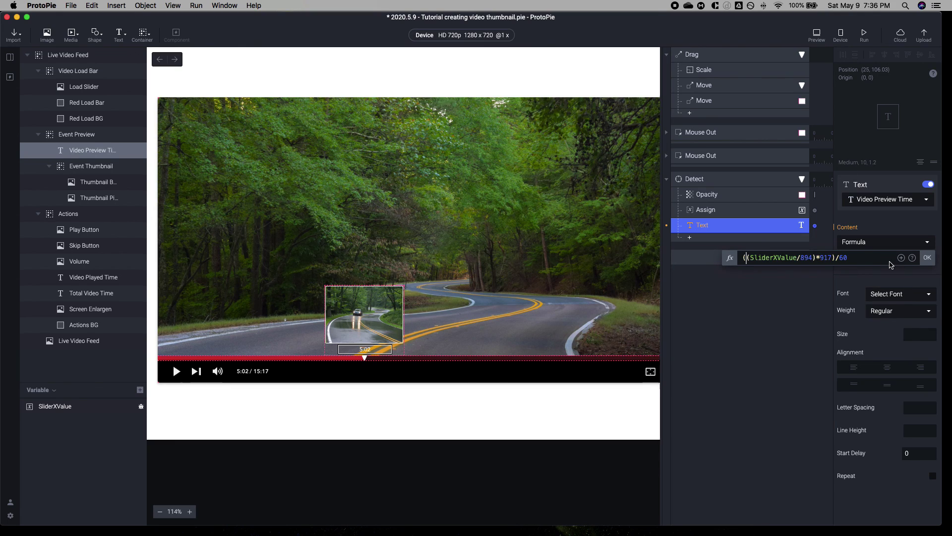
{"action": "type", "text": "("}
{"action": "key", "text": "super+Right"}
{"action": "type", "text": ")"}
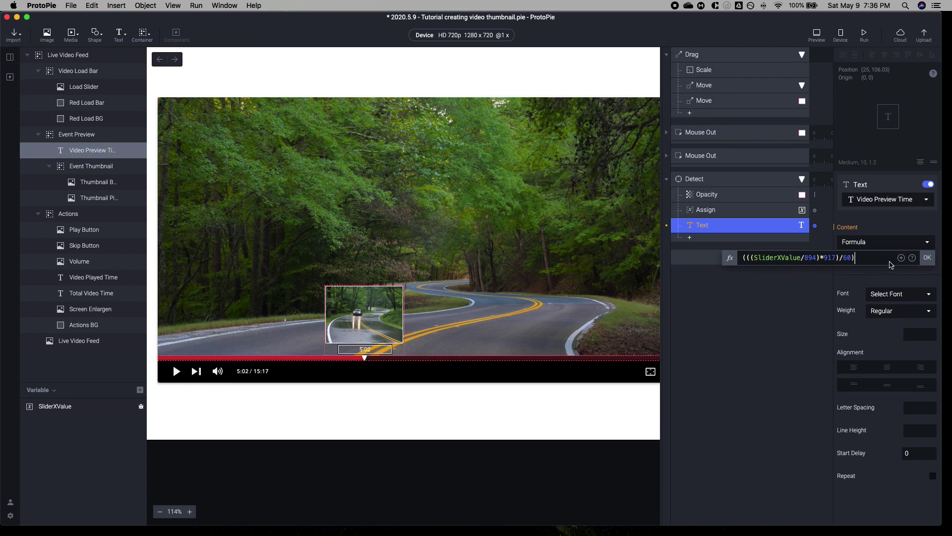
{"action": "left_click", "coordinate": [926, 258]}
{"action": "left_click", "coordinate": [823, 36]}
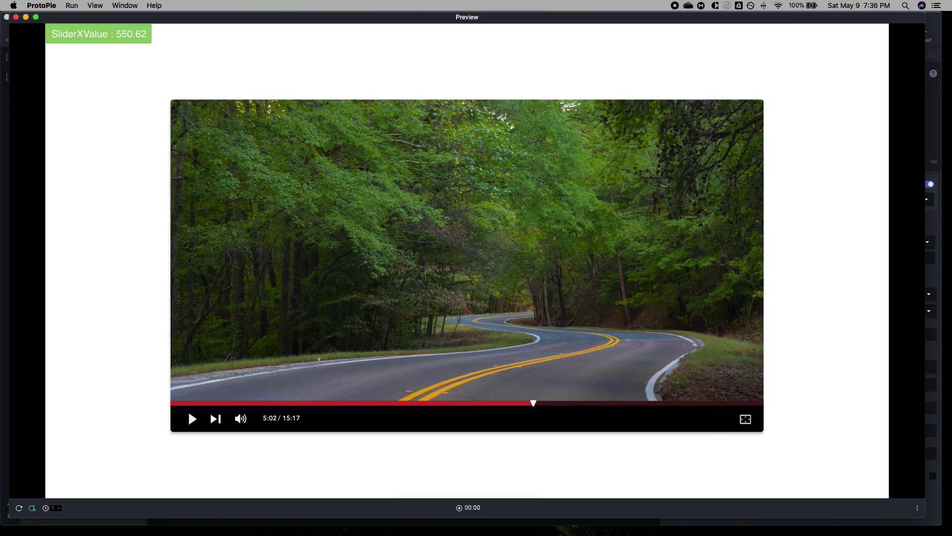
Drag the preview slider to the very end of the video to test the thumbnail.
{"action": "left_click_drag", "start_coordinate": [412, 403], "coordinate": [852, 429]}
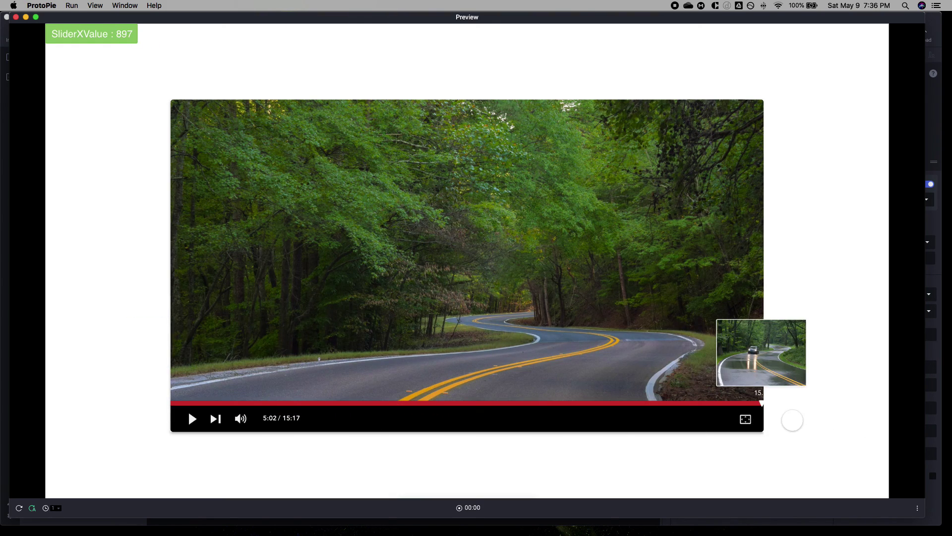
{"action": "left_click_drag", "start_coordinate": [759, 421], "coordinate": [857, 436]}
{"action": "left_click", "coordinate": [944, 340]}
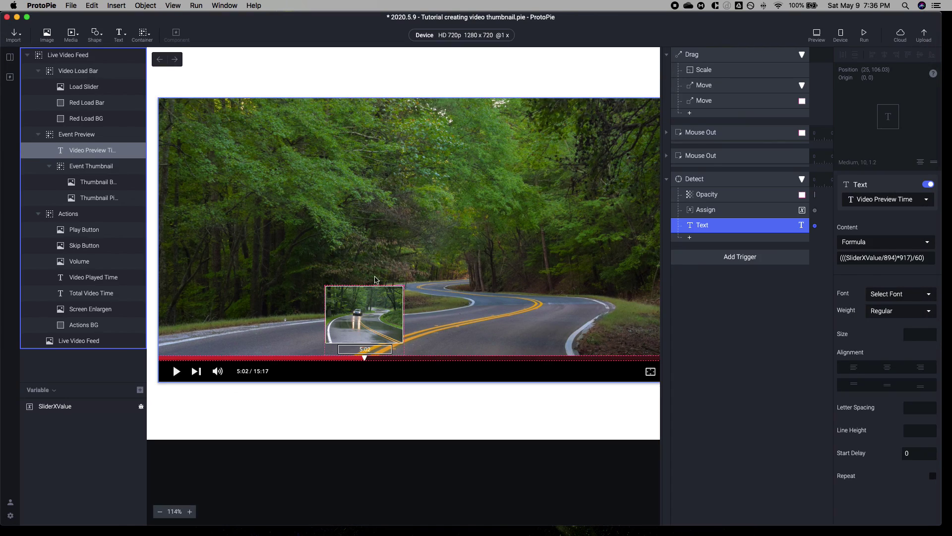
Bring the Notes window forward and select the floor part of the timestamp formula.
{"action": "key", "text": "ctrl+Up"}
{"action": "left_click", "coordinate": [240, 234]}
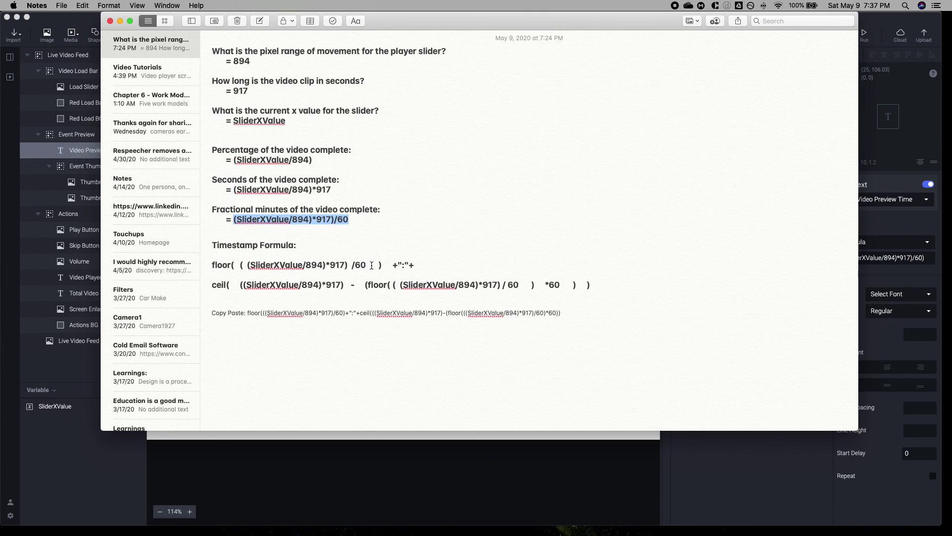
{"action": "left_click_drag", "start_coordinate": [381, 267], "coordinate": [214, 266]}
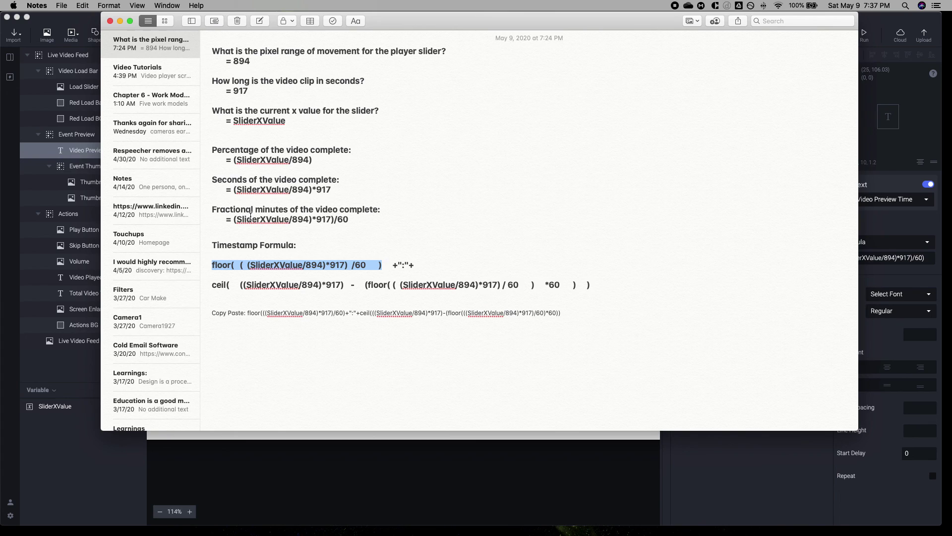
Select the floor expression on the Copy Paste line in Notes.
{"action": "left_click_drag", "start_coordinate": [233, 220], "coordinate": [352, 217]}
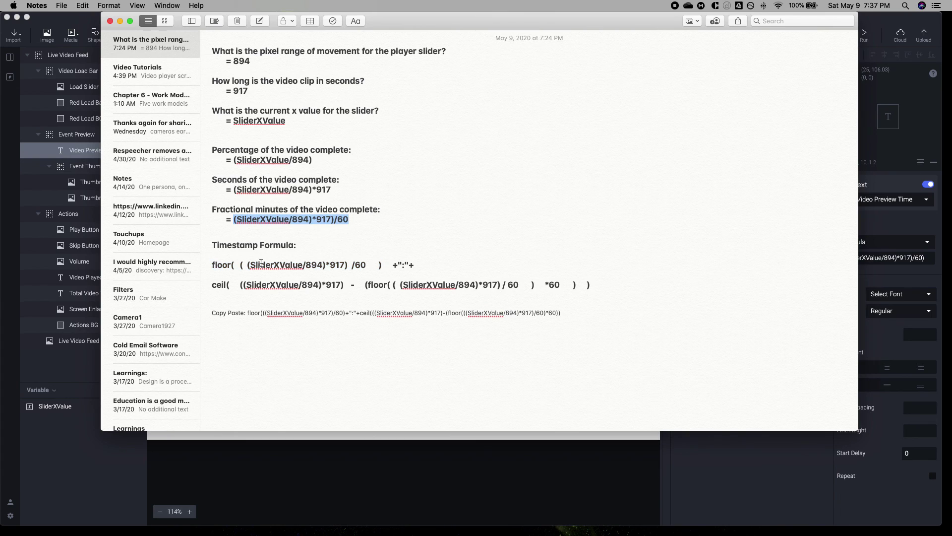
{"action": "left_click_drag", "start_coordinate": [212, 264], "coordinate": [378, 264]}
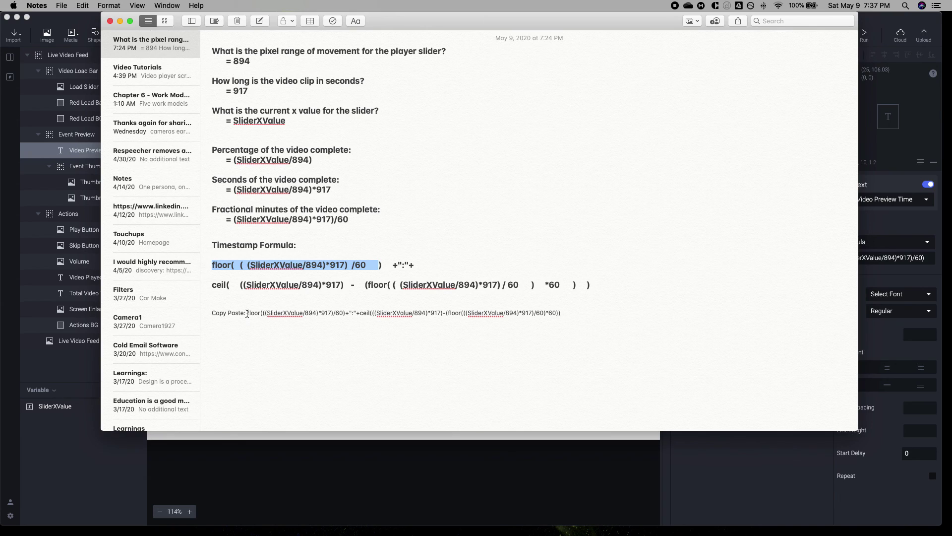
{"action": "left_click_drag", "start_coordinate": [247, 313], "coordinate": [345, 311]}
{"action": "key", "text": "super+c"}
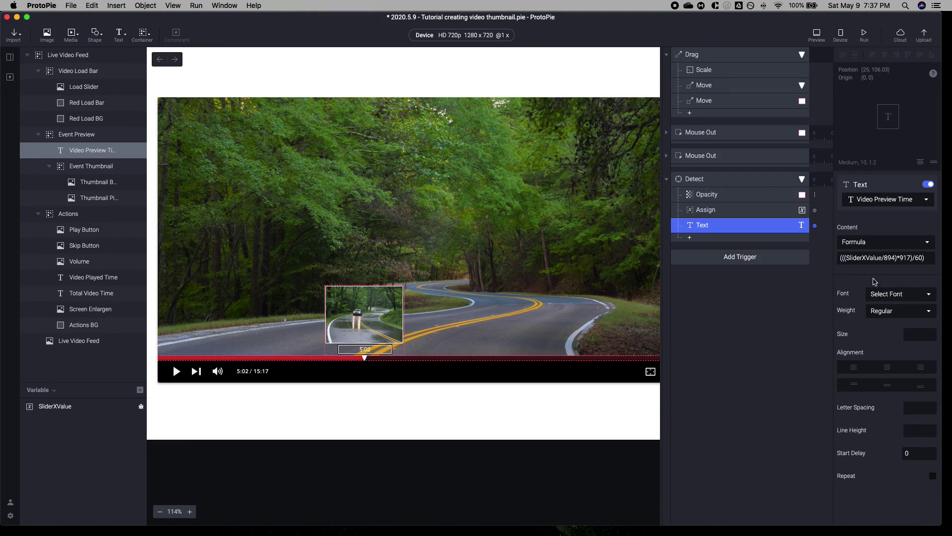
Replace the Video Preview Time formula with floor(((SliderXValue/894)*917)/60) and preview again.
{"action": "left_click", "coordinate": [915, 258]}
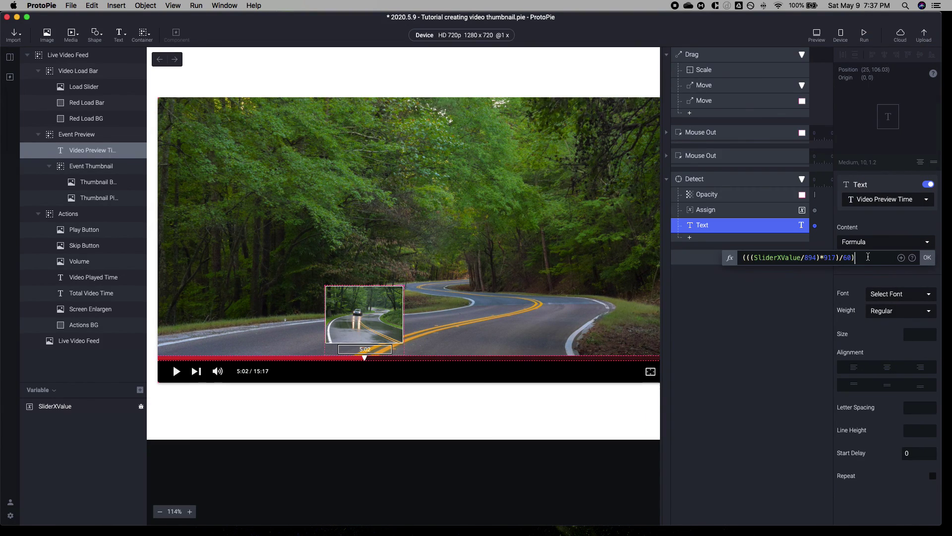
{"action": "key", "text": "super+a"}
{"action": "key", "text": "super+v"}
{"action": "left_click", "coordinate": [926, 258]}
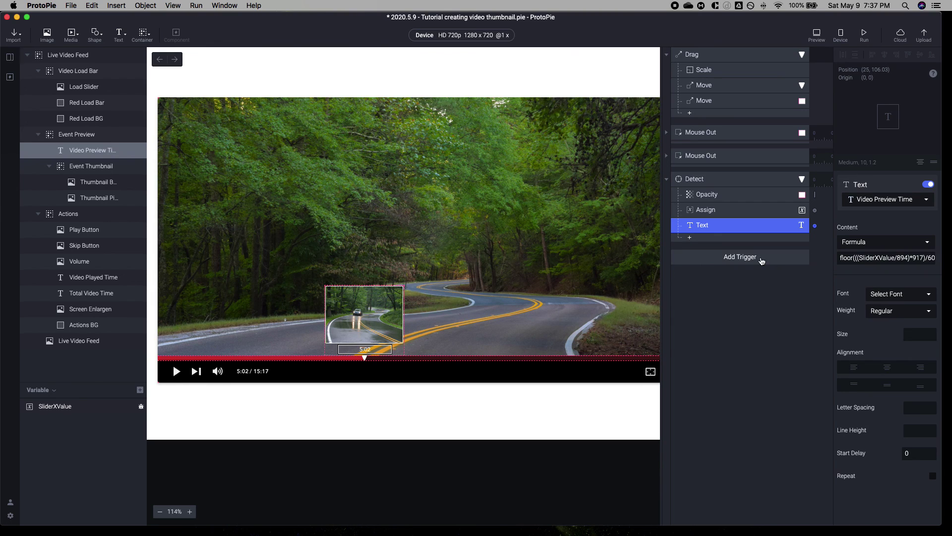
{"action": "left_click", "coordinate": [816, 35]}
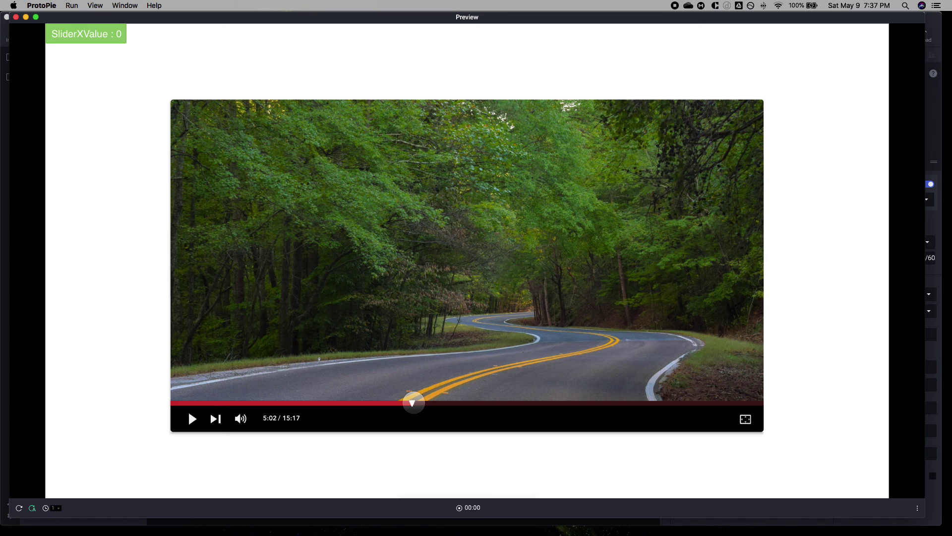
Scrub the preview to the end to check the whole-minute labels, then bring Notes forward.
{"action": "left_click_drag", "start_coordinate": [413, 402], "coordinate": [713, 412]}
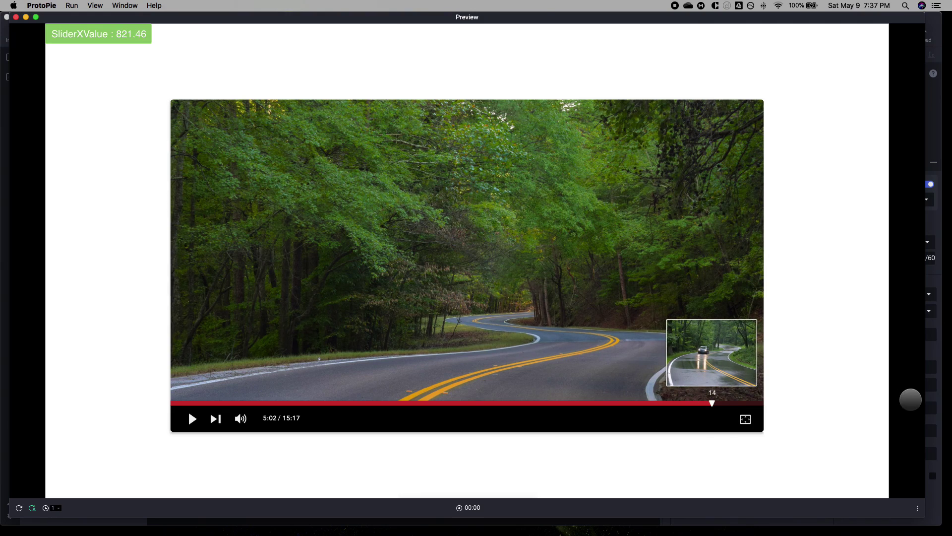
{"action": "left_click", "coordinate": [943, 395]}
{"action": "key", "text": "ctrl+Up"}
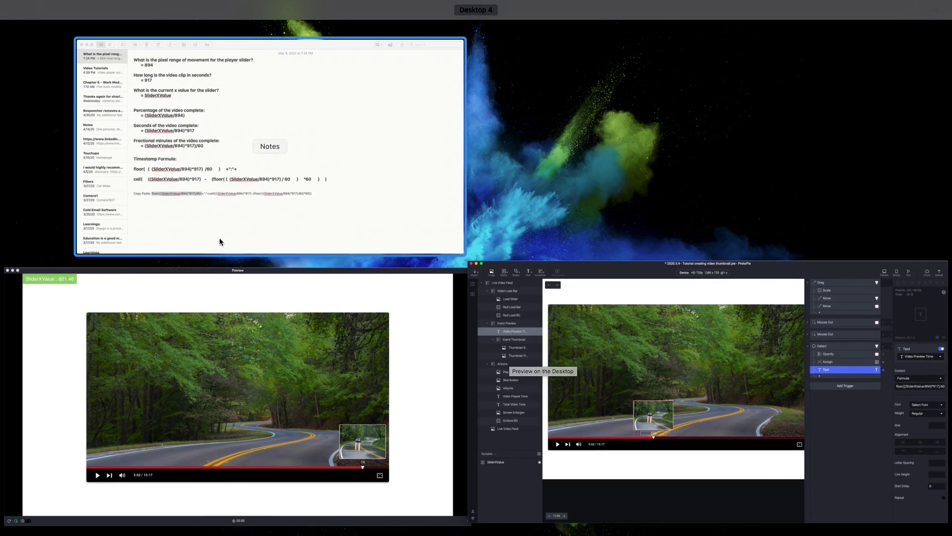
{"action": "left_click", "coordinate": [220, 242]}
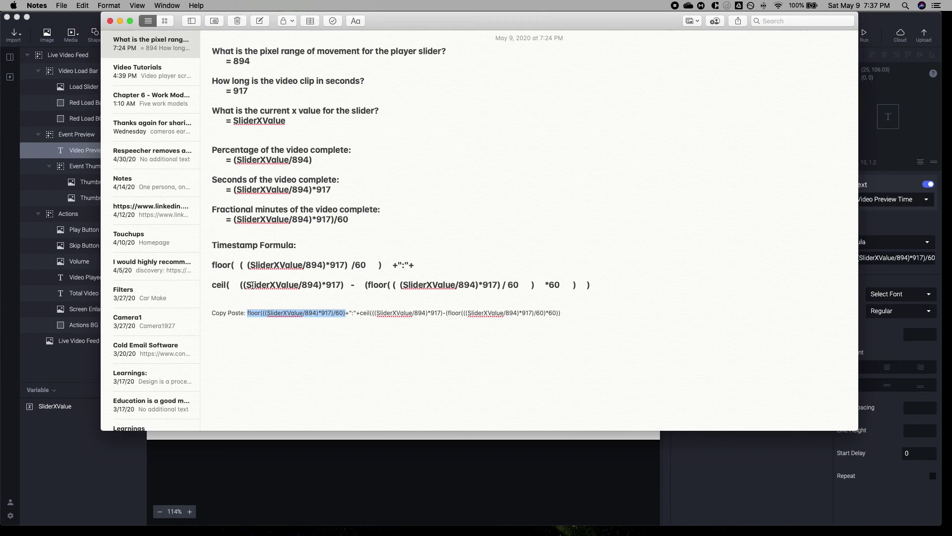
{"action": "left_click_drag", "start_coordinate": [213, 268], "coordinate": [405, 268]}
{"action": "left_click", "coordinate": [420, 266]}
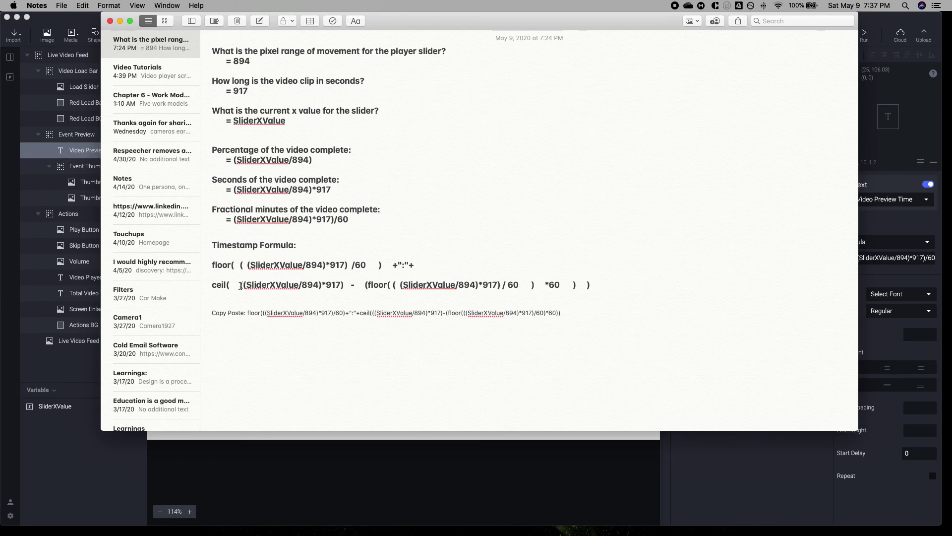
{"action": "left_click_drag", "start_coordinate": [240, 286], "coordinate": [346, 286]}
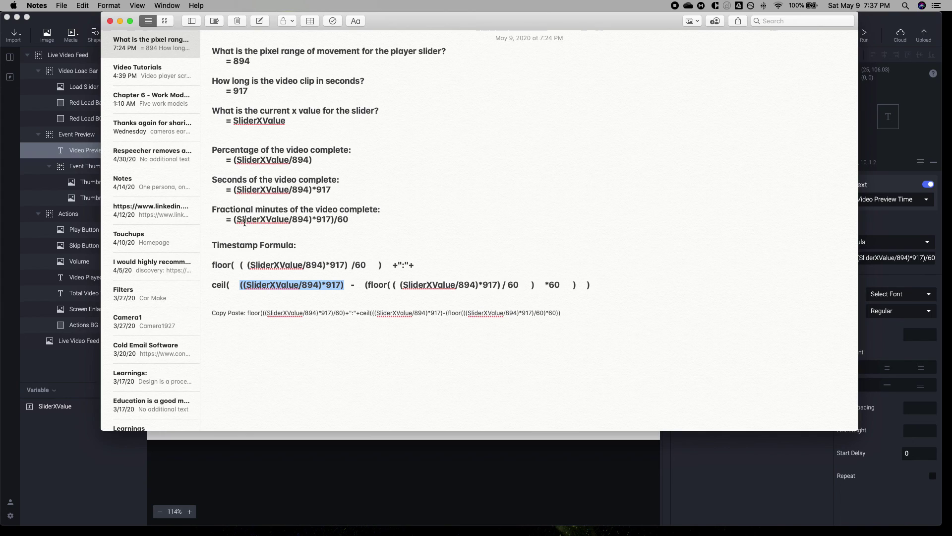
{"action": "left_click_drag", "start_coordinate": [234, 188], "coordinate": [332, 191]}
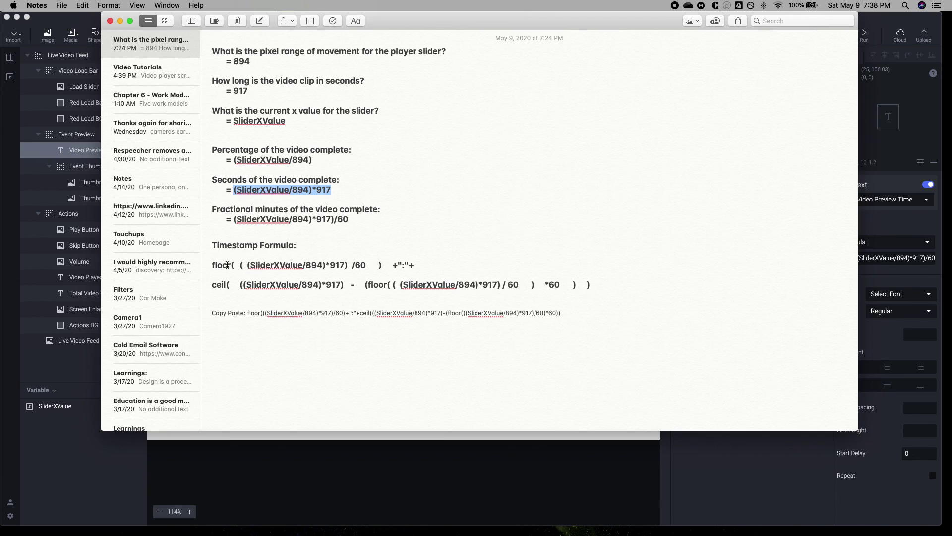
{"action": "left_click_drag", "start_coordinate": [211, 265], "coordinate": [375, 261]}
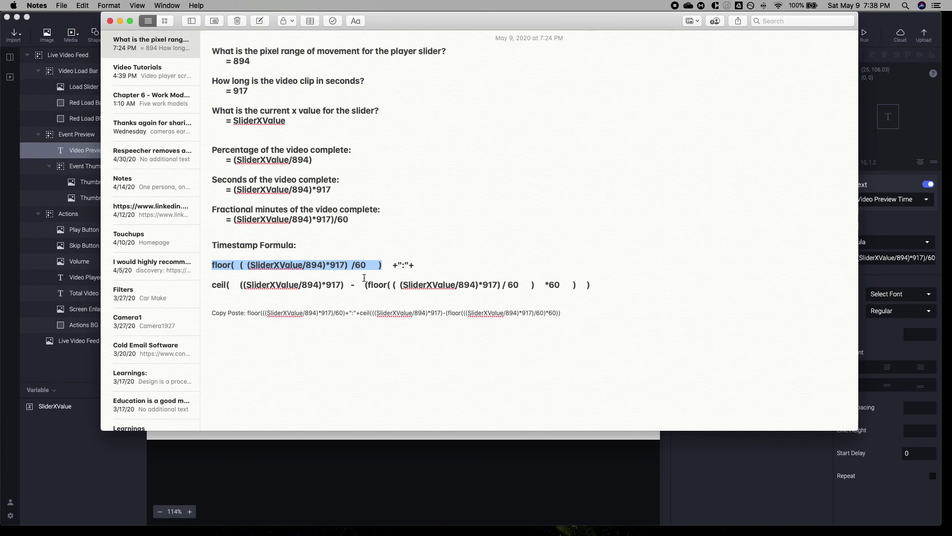
{"action": "left_click", "coordinate": [418, 266]}
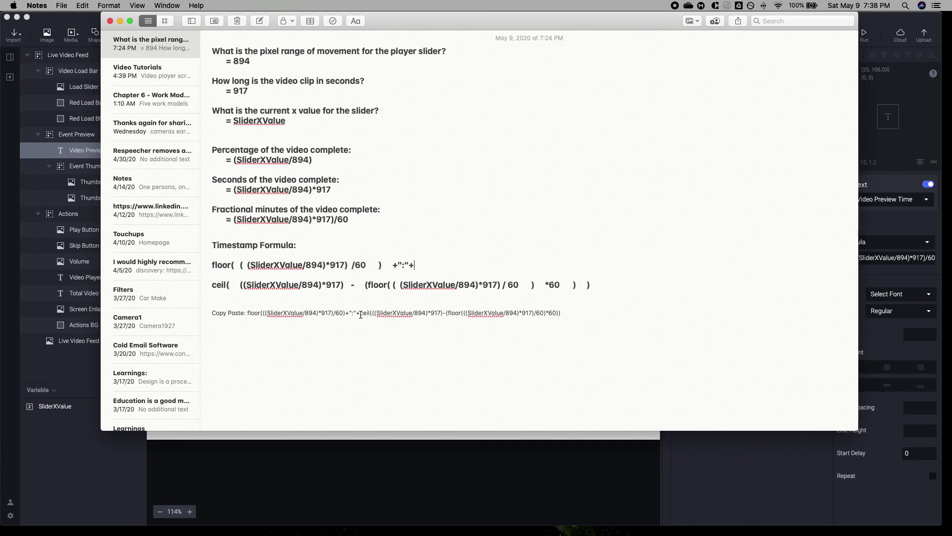
{"action": "left_click_drag", "start_coordinate": [361, 313], "coordinate": [565, 313]}
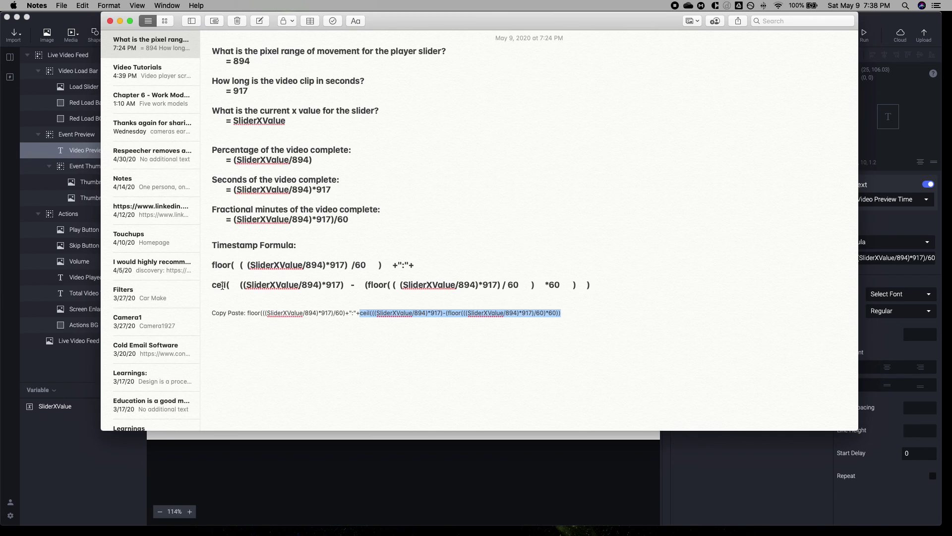
{"action": "left_click_drag", "start_coordinate": [213, 286], "coordinate": [226, 286]}
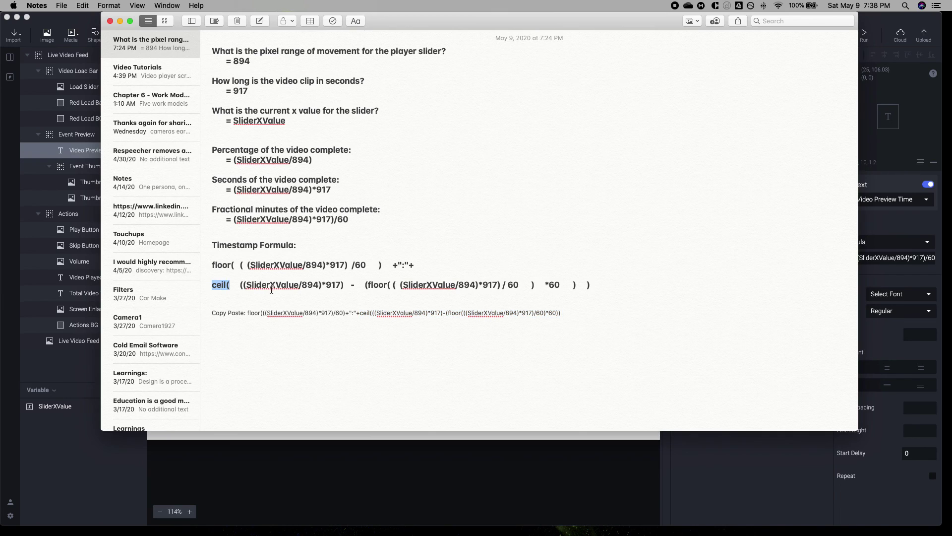
{"action": "left_click_drag", "start_coordinate": [360, 314], "coordinate": [559, 317]}
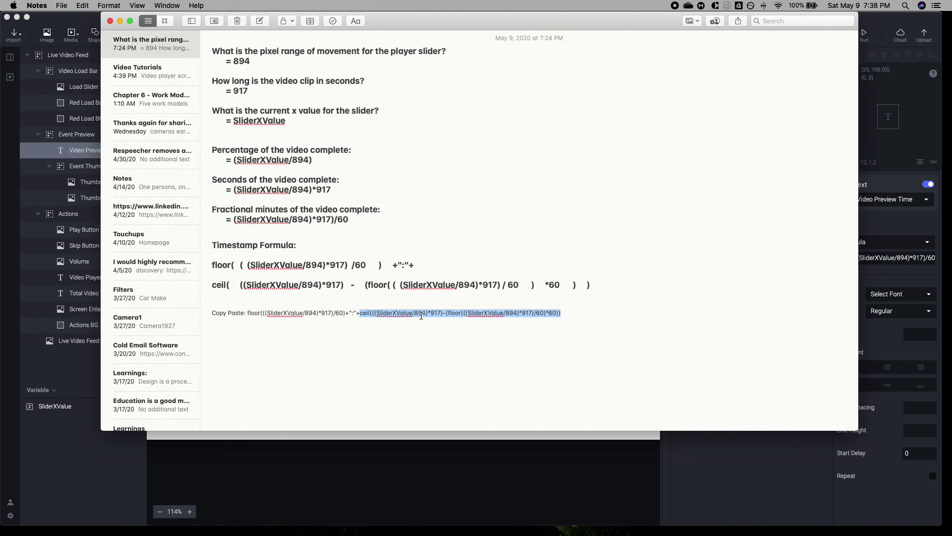
{"action": "left_click", "coordinate": [372, 315]}
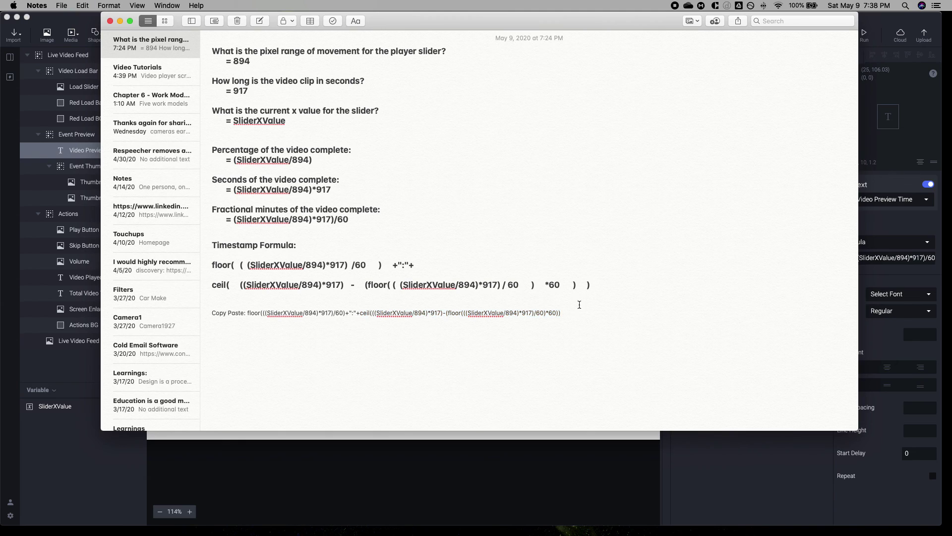
{"action": "left_click_drag", "start_coordinate": [562, 313], "coordinate": [247, 315]}
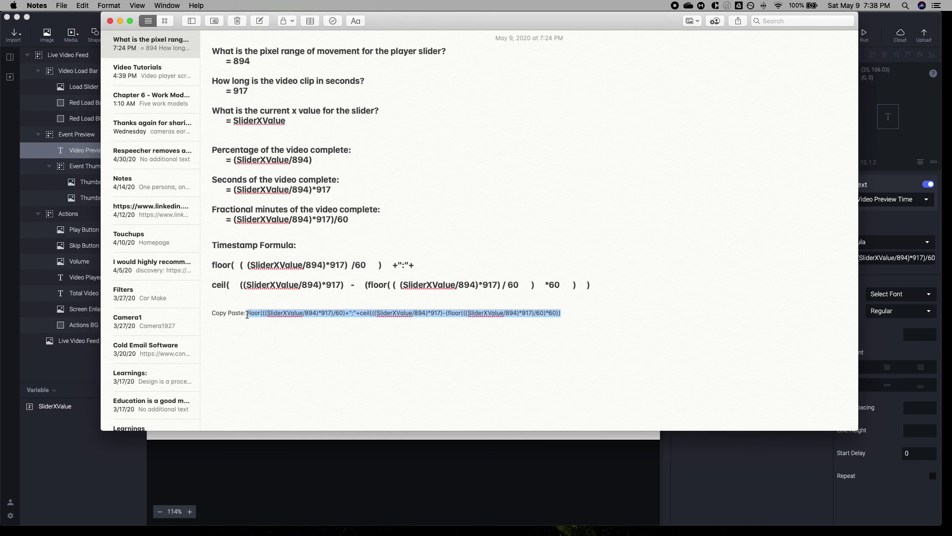
Paste the full minutes-and-seconds formula into the thumbnail time and test it by scrubbing in preview.
{"action": "key", "text": "super+Tab"}
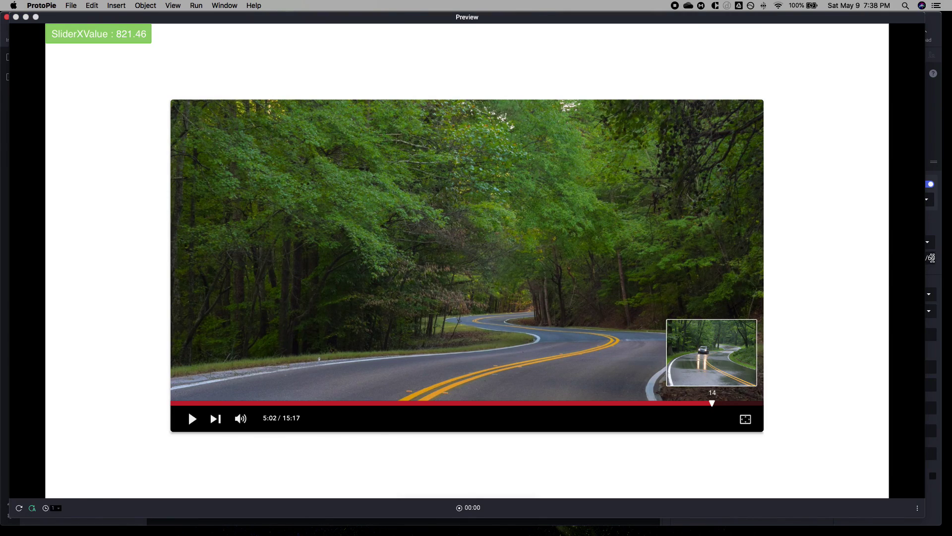
{"action": "left_click", "coordinate": [928, 260]}
{"action": "key", "text": "super+v"}
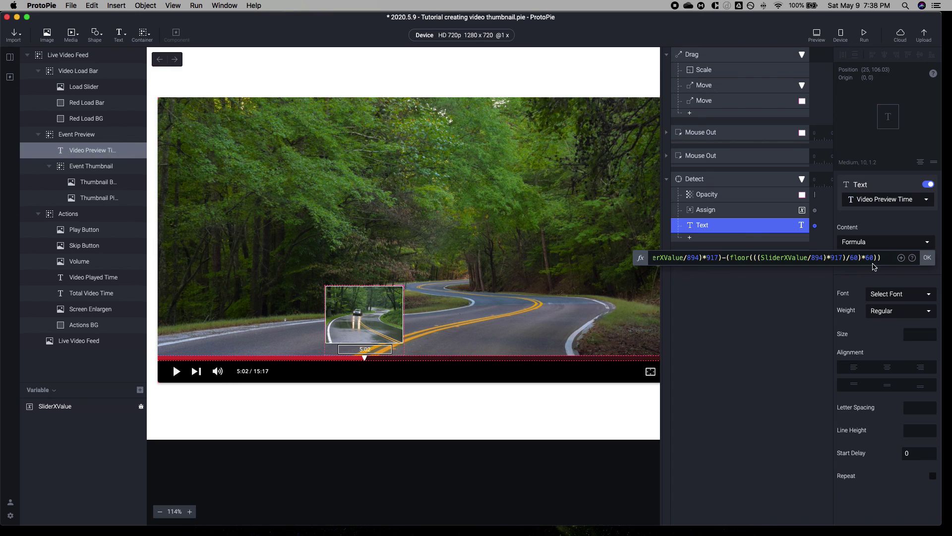
{"action": "key", "text": "Return"}
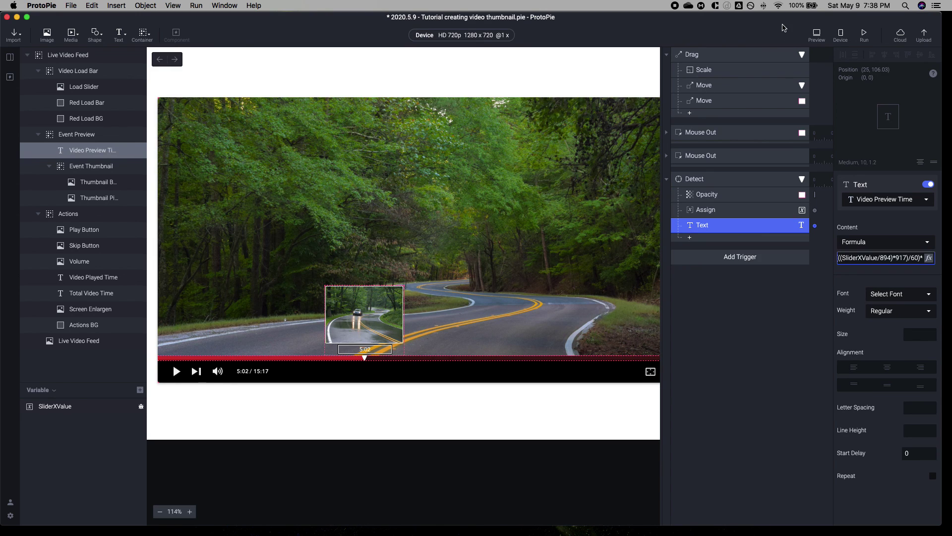
{"action": "left_click", "coordinate": [817, 34]}
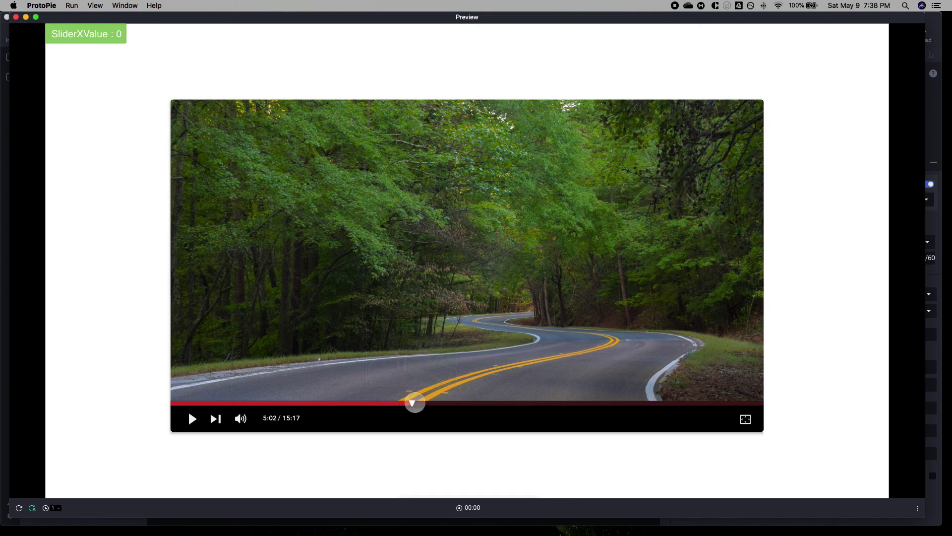
{"action": "left_click_drag", "start_coordinate": [415, 404], "coordinate": [506, 426]}
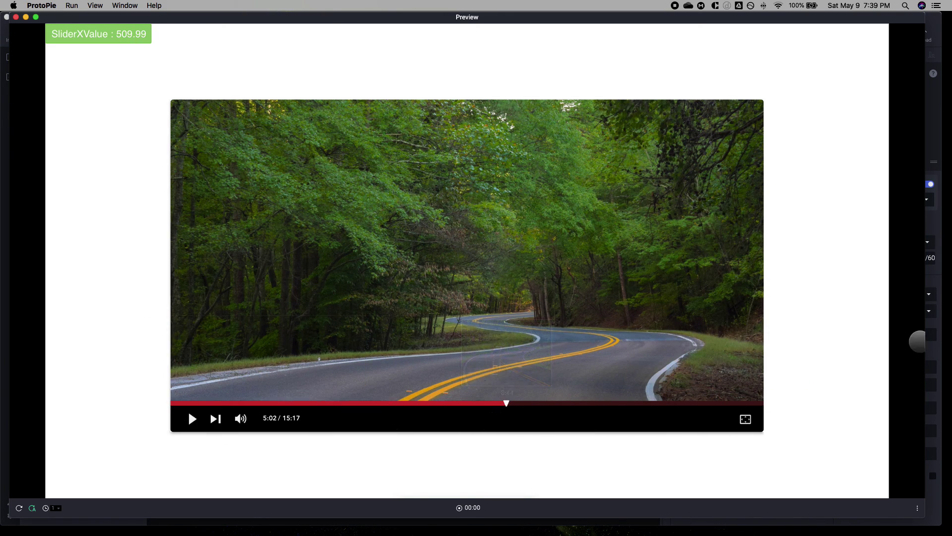
Add a second Text response to the Detect trigger on the Live Video Feed container.
{"action": "left_click", "coordinate": [942, 331]}
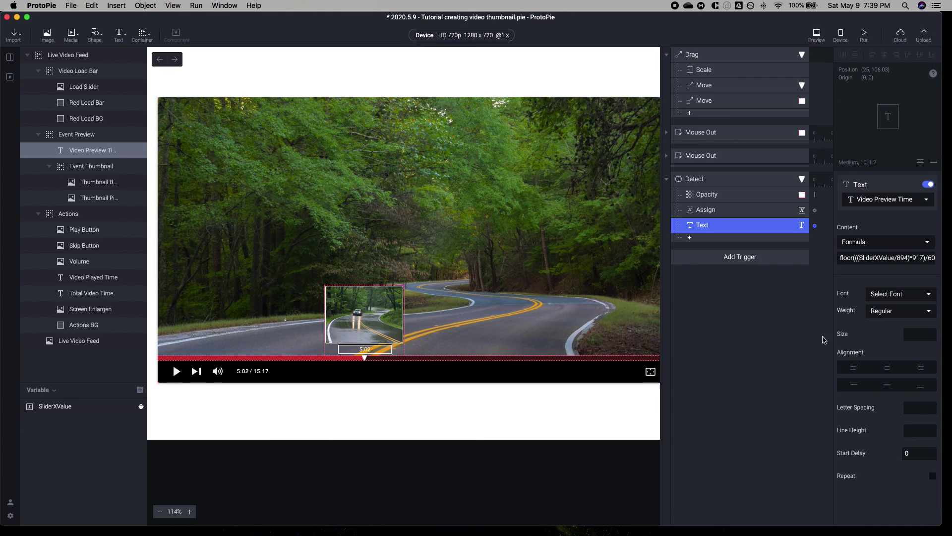
{"action": "left_click", "coordinate": [246, 374]}
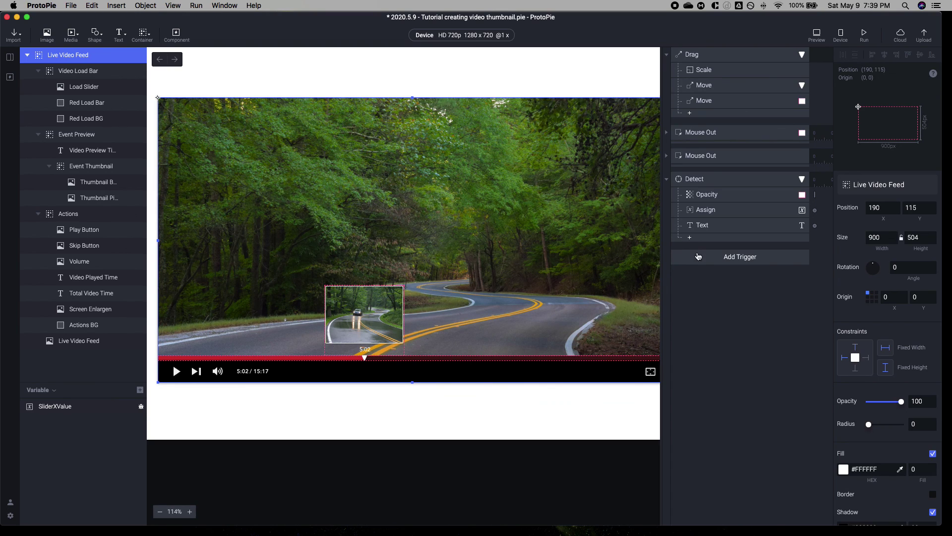
{"action": "left_click", "coordinate": [700, 229]}
{"action": "left_click", "coordinate": [690, 238]}
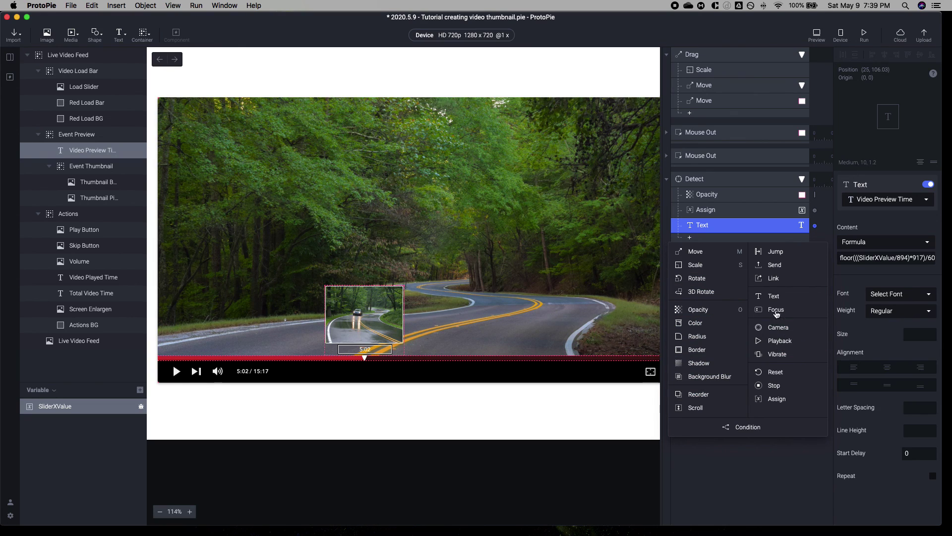
{"action": "left_click", "coordinate": [773, 296]}
Target the Video Played Time label and set its content type to Formula.
{"action": "left_click", "coordinate": [860, 204]}
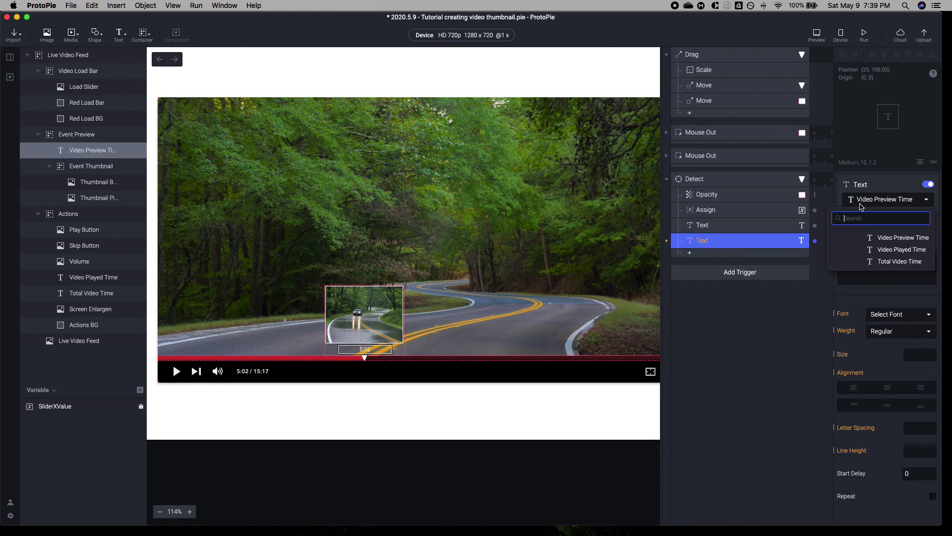
{"action": "left_click", "coordinate": [897, 249]}
{"action": "left_click", "coordinate": [847, 242]}
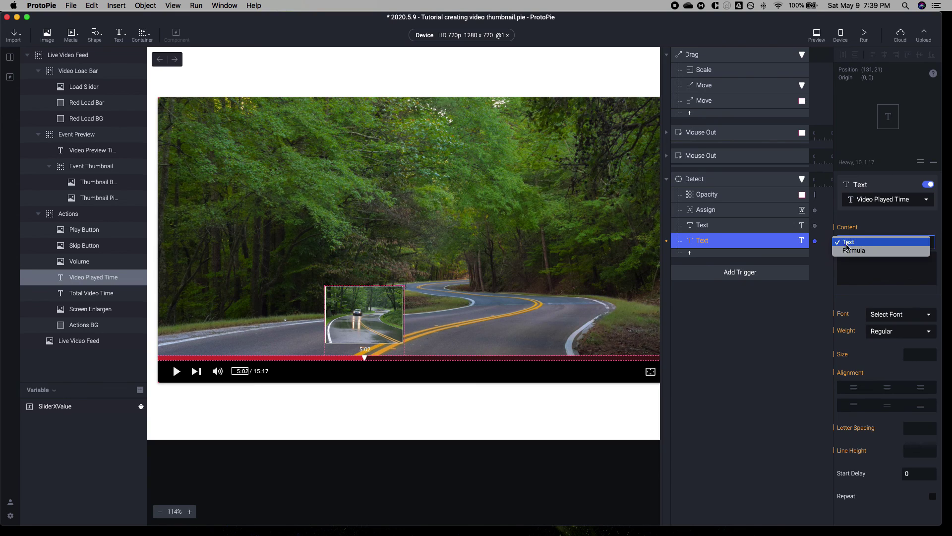
{"action": "left_click", "coordinate": [853, 250]}
{"action": "left_click", "coordinate": [866, 247]}
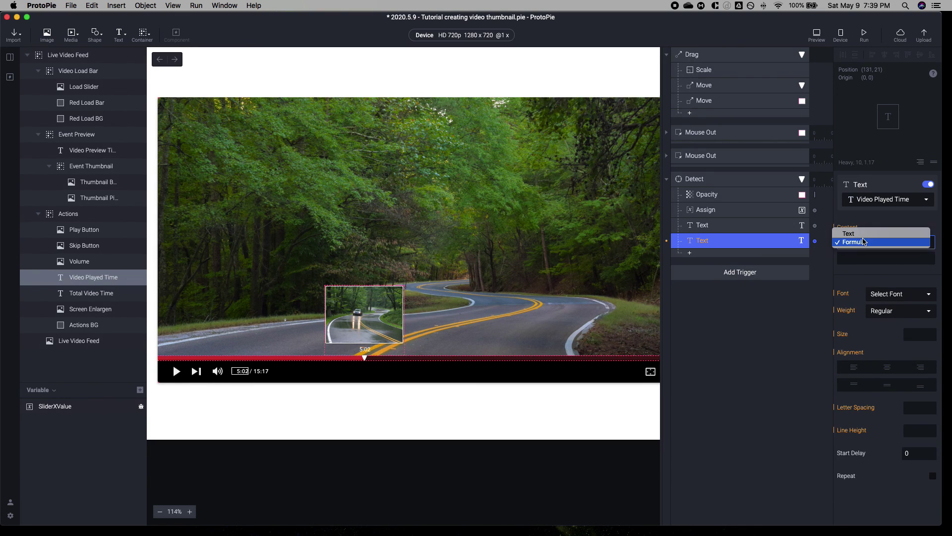
{"action": "left_click", "coordinate": [853, 243]}
{"action": "left_click", "coordinate": [748, 229]}
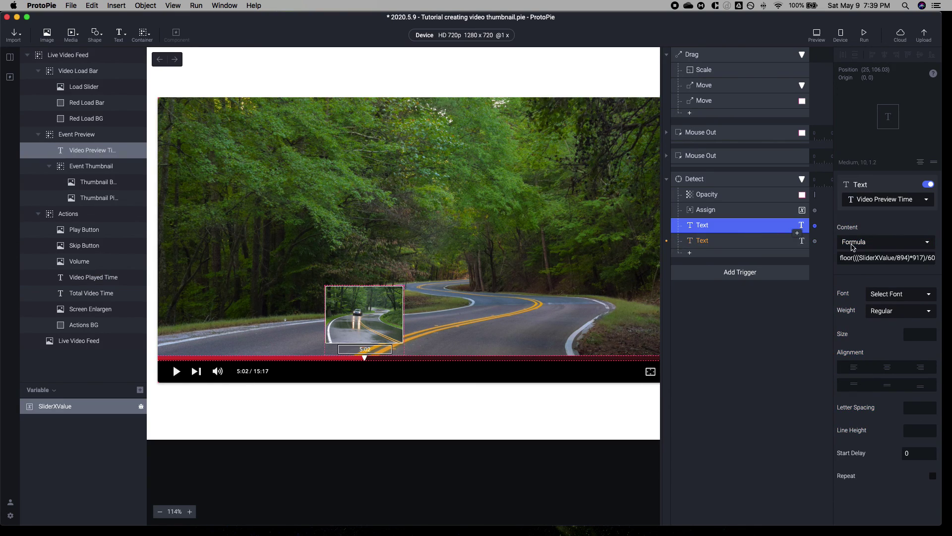
{"action": "left_click", "coordinate": [779, 241]}
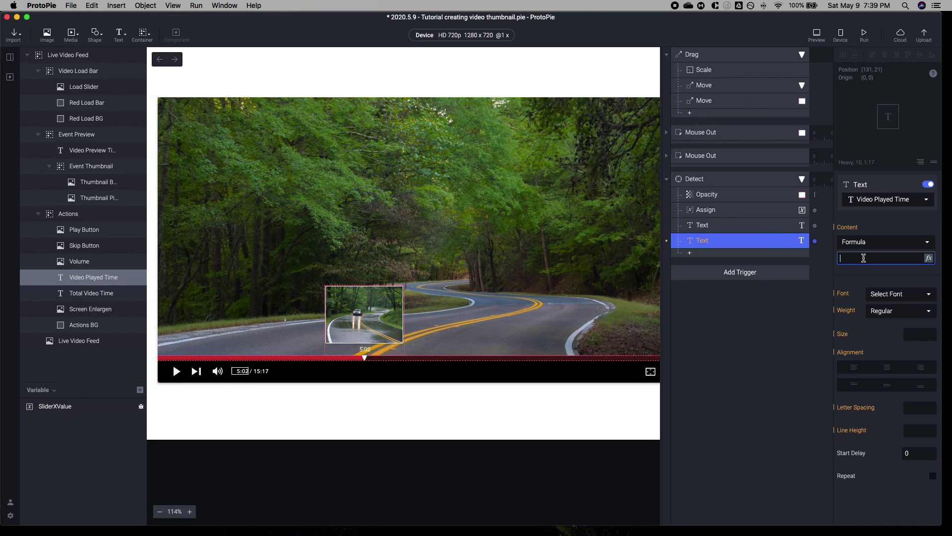
Set the played-time formula to `Video Preview Time`.text and confirm it.
{"action": "left_click", "coordinate": [921, 259]}
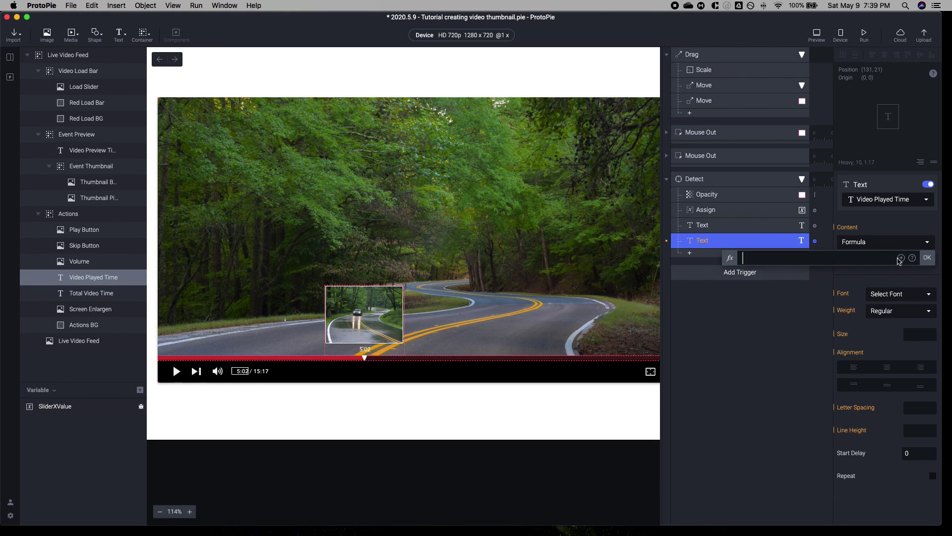
{"action": "left_click", "coordinate": [901, 257]}
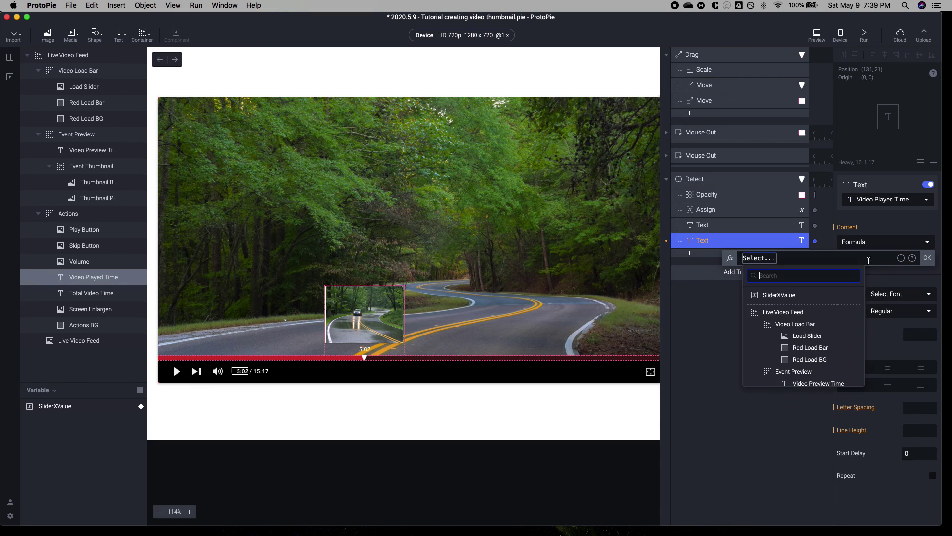
{"action": "scroll", "coordinate": [803, 322], "scroll_direction": "down", "scroll_amount": 5}
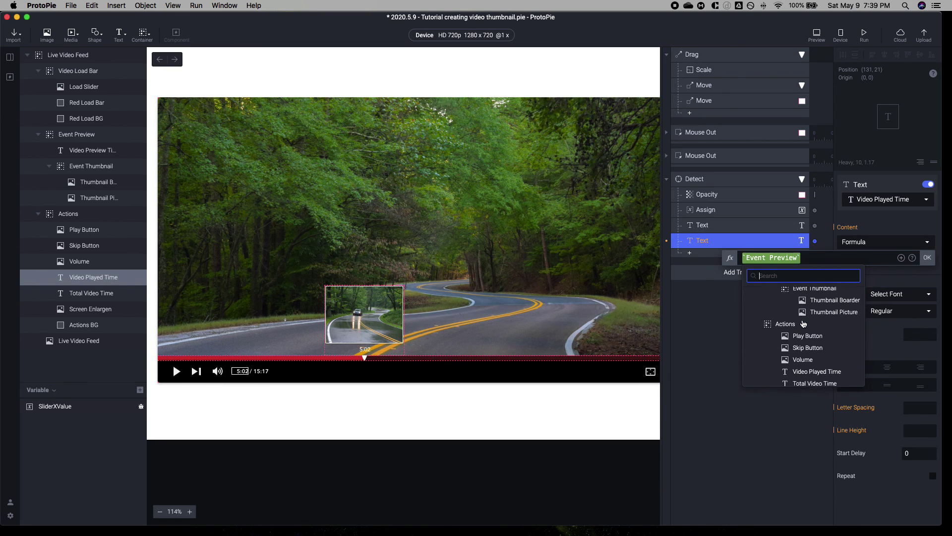
{"action": "scroll", "coordinate": [803, 324], "scroll_direction": "up", "scroll_amount": 4}
{"action": "left_click", "coordinate": [826, 311]}
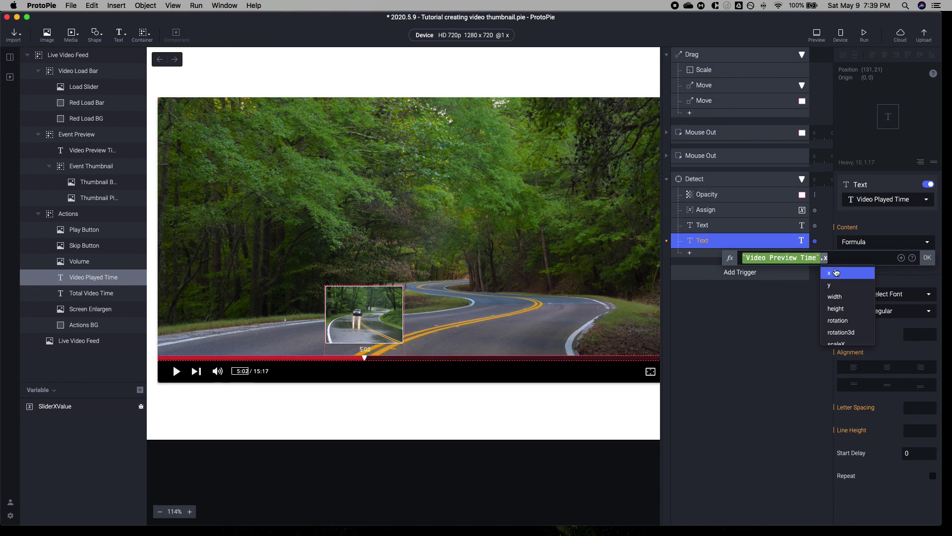
{"action": "scroll", "coordinate": [843, 302], "scroll_direction": "down", "scroll_amount": 6}
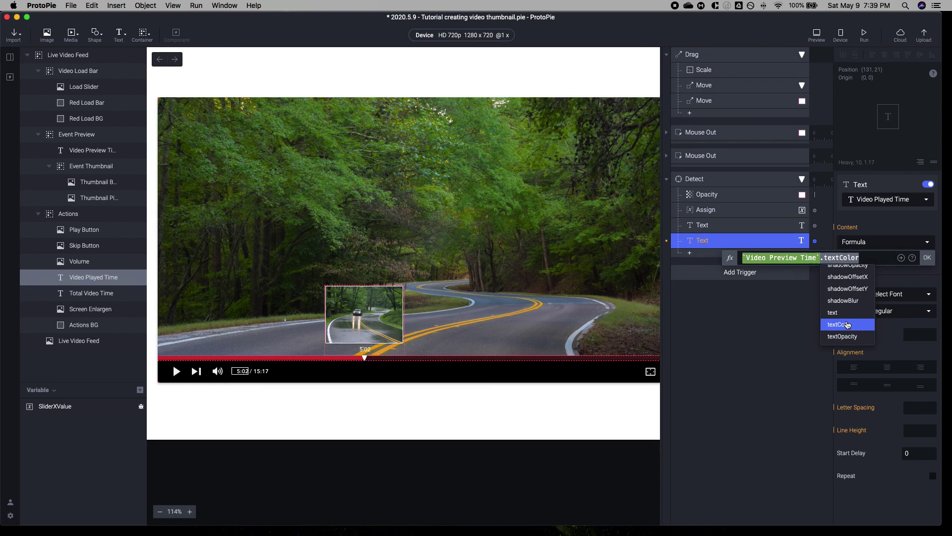
{"action": "left_click", "coordinate": [834, 312]}
{"action": "left_click", "coordinate": [926, 257]}
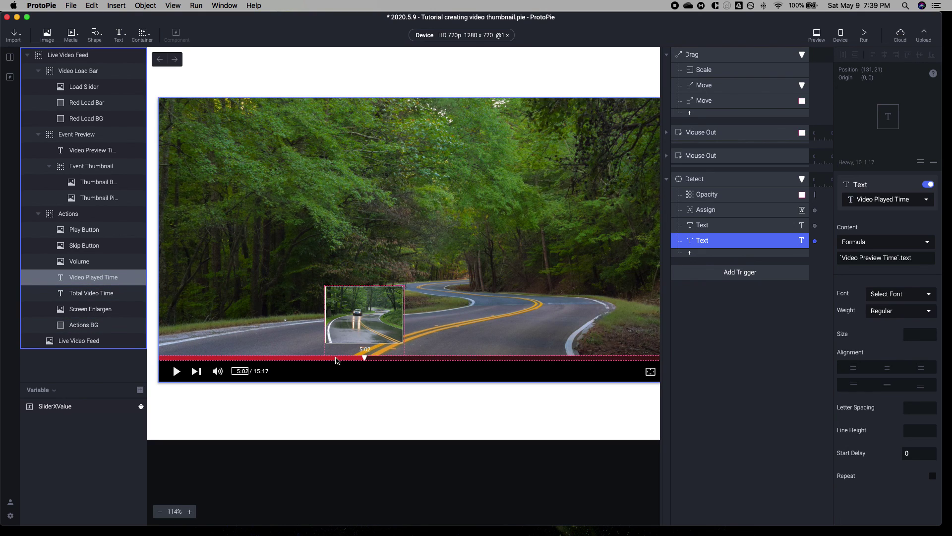
Recheck the Video Played Time formula and launch the preview.
{"action": "left_click", "coordinate": [86, 151]}
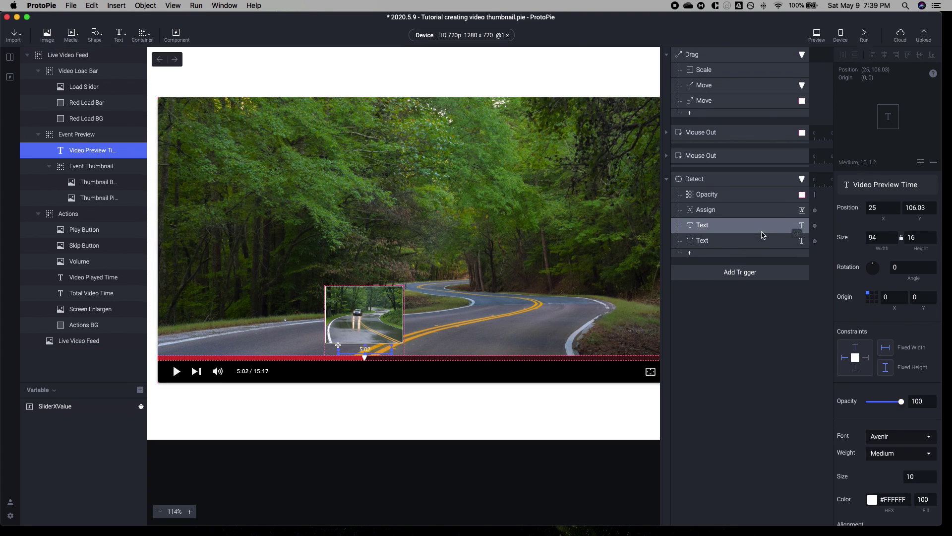
{"action": "left_click", "coordinate": [722, 242]}
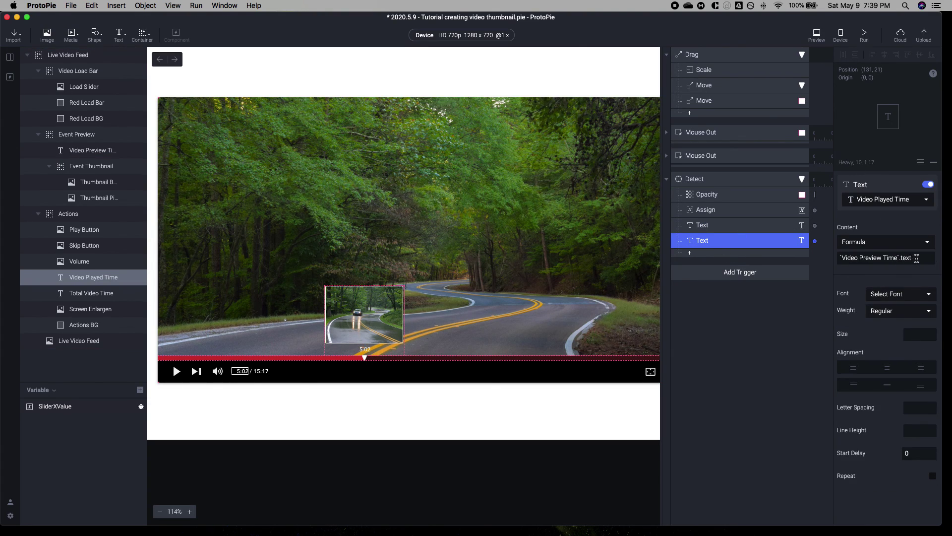
{"action": "left_click", "coordinate": [917, 259]}
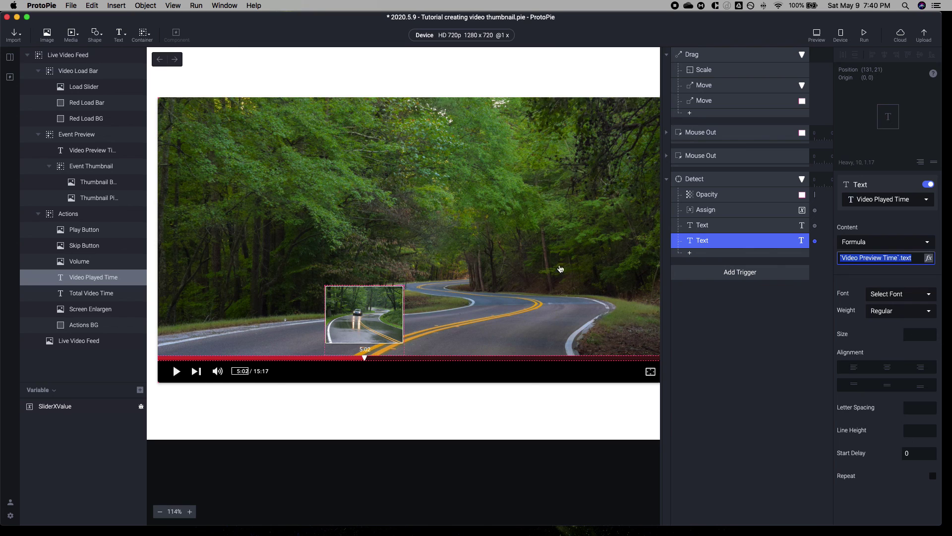
{"action": "left_click", "coordinate": [365, 349]}
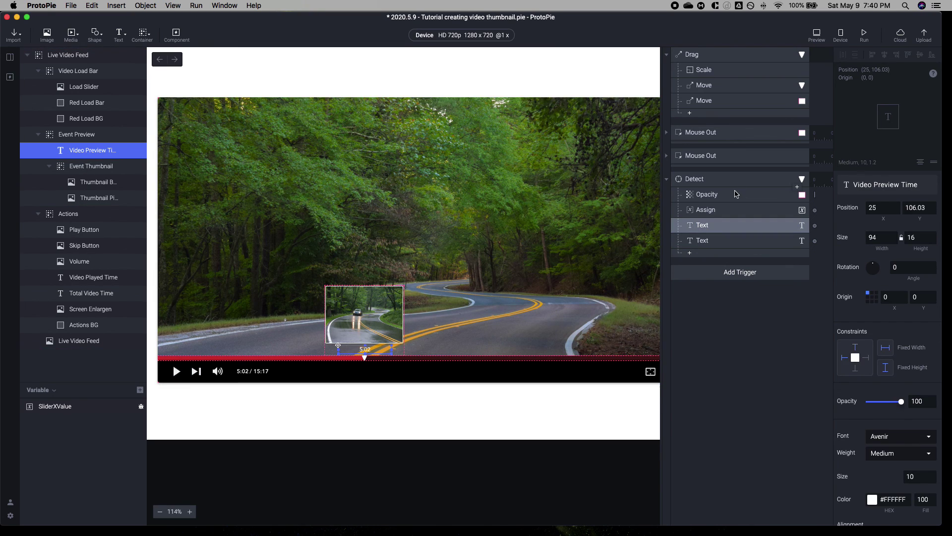
{"action": "left_click", "coordinate": [817, 34]}
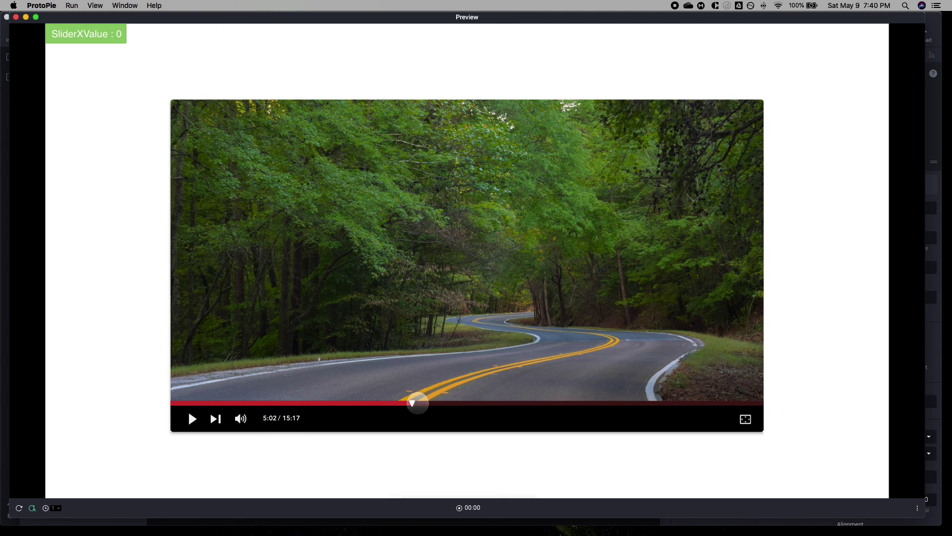
Drag the seek knob right so the played-time label follows, reading 12:11 / 15:17.
{"action": "left_click_drag", "start_coordinate": [418, 403], "coordinate": [640, 400]}
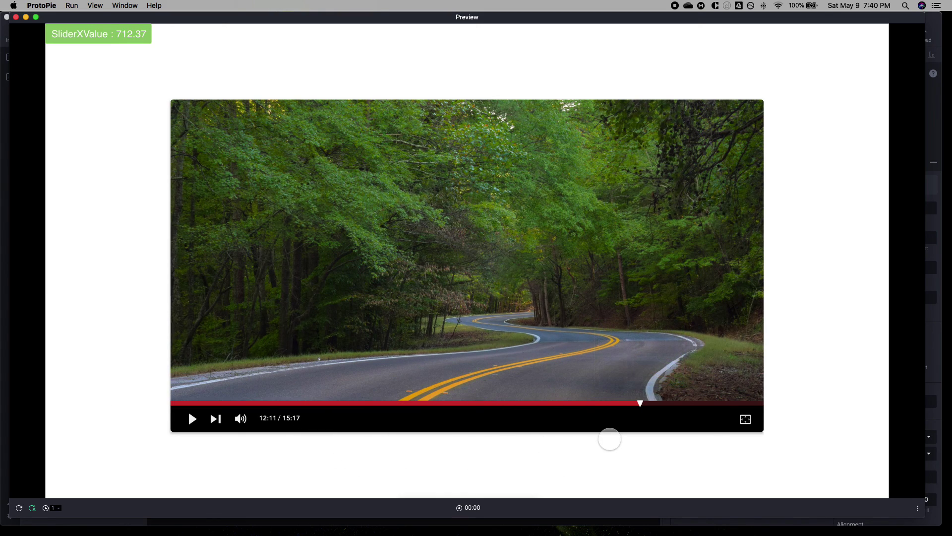